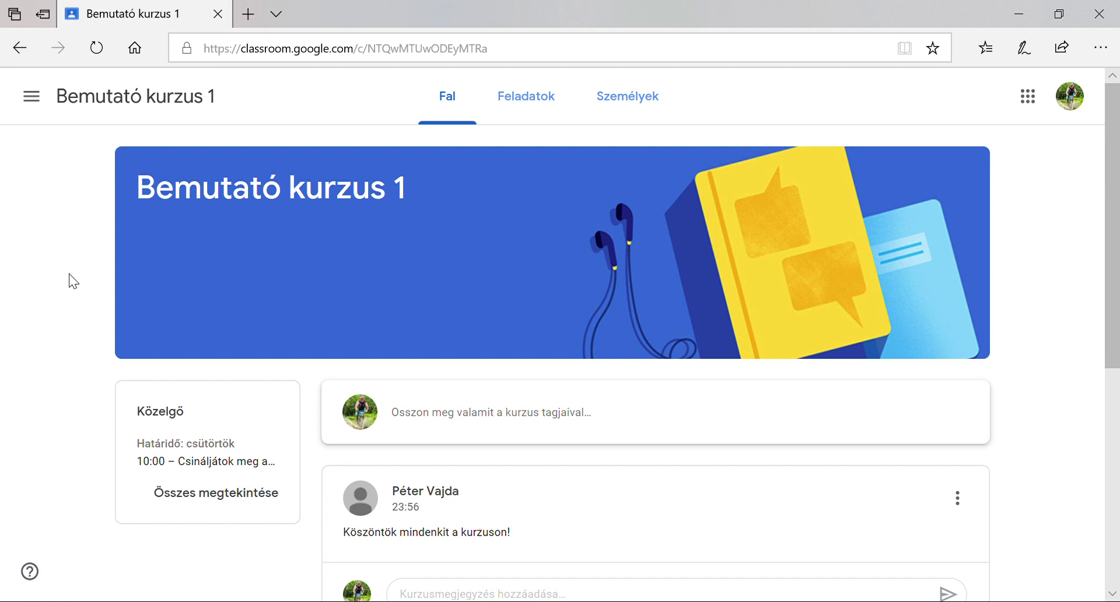
# Look over the course's assignments and people lists, then return to the stream
pyautogui.click(548, 112)
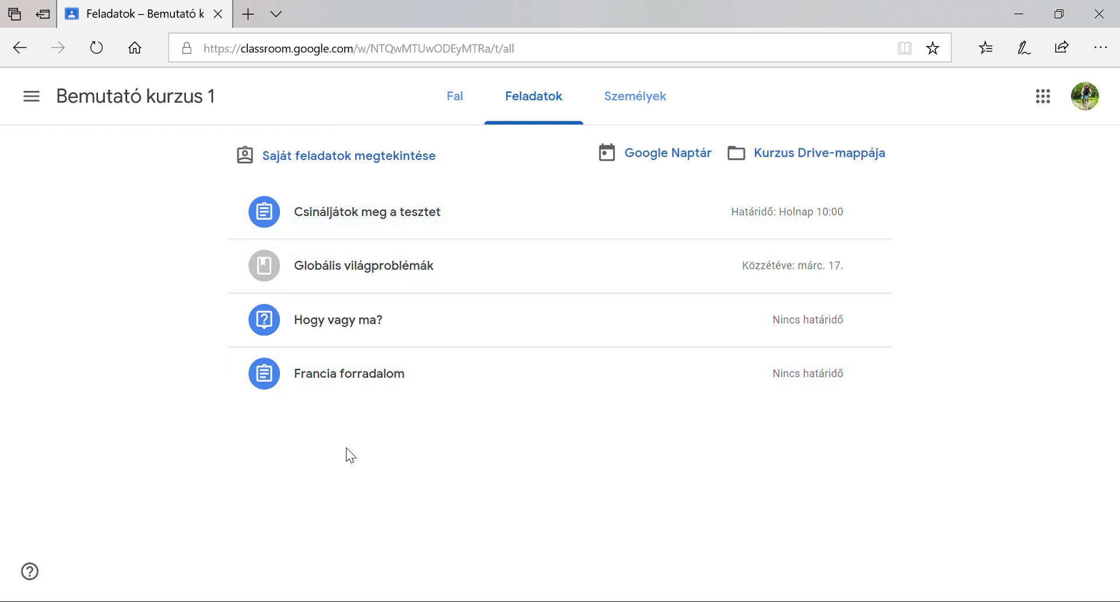
pyautogui.click(625, 115)
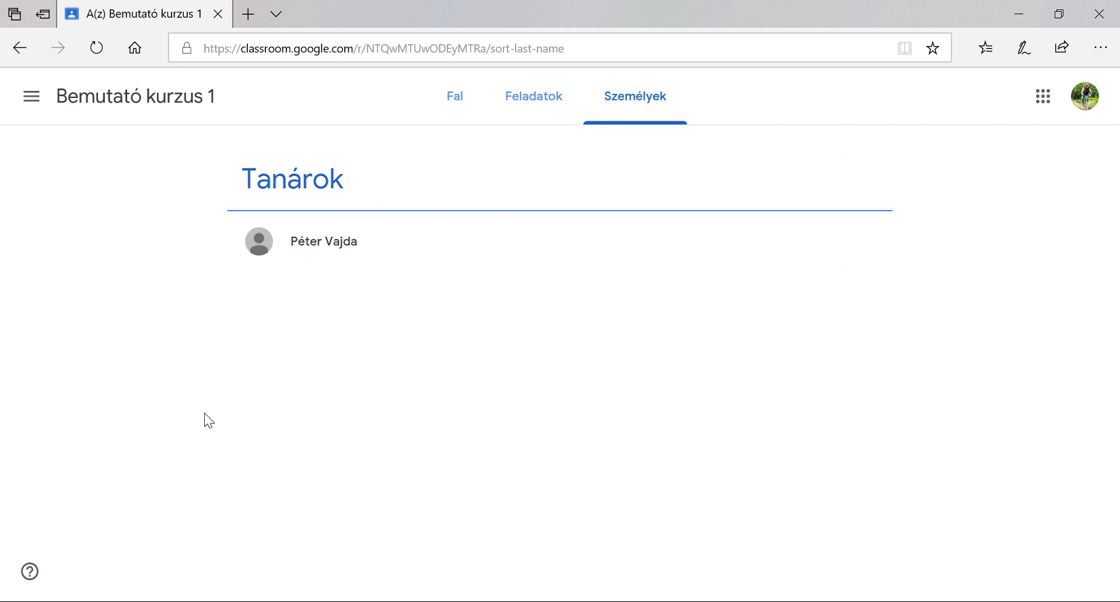
pyautogui.click(470, 112)
pyautogui.scroll(-5, 55, 333)
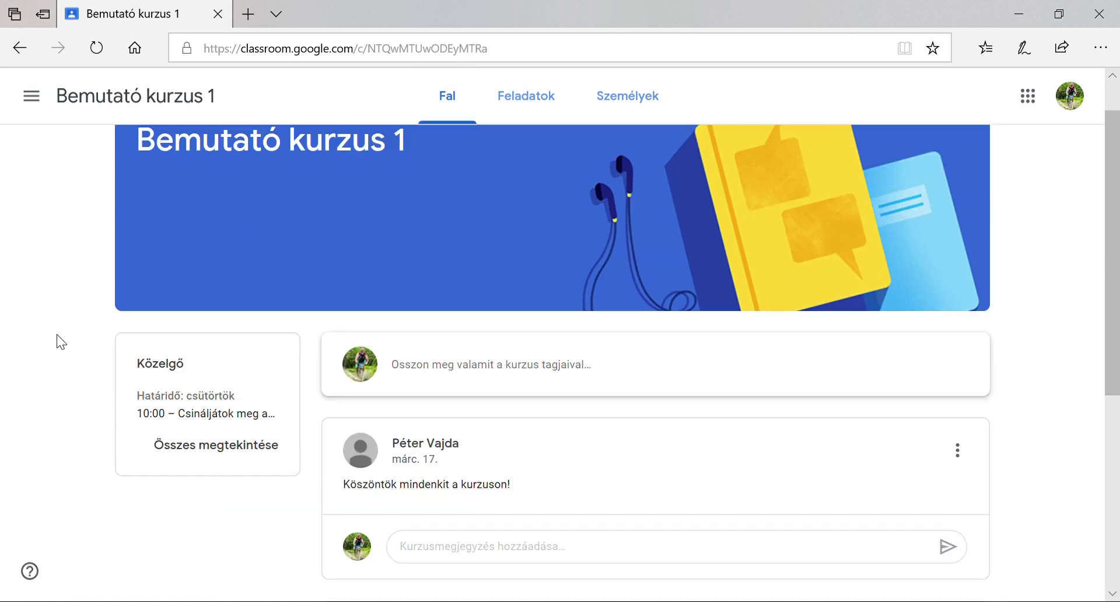
pyautogui.scroll(3, 57, 335)
pyautogui.scroll(3, 57, 334)
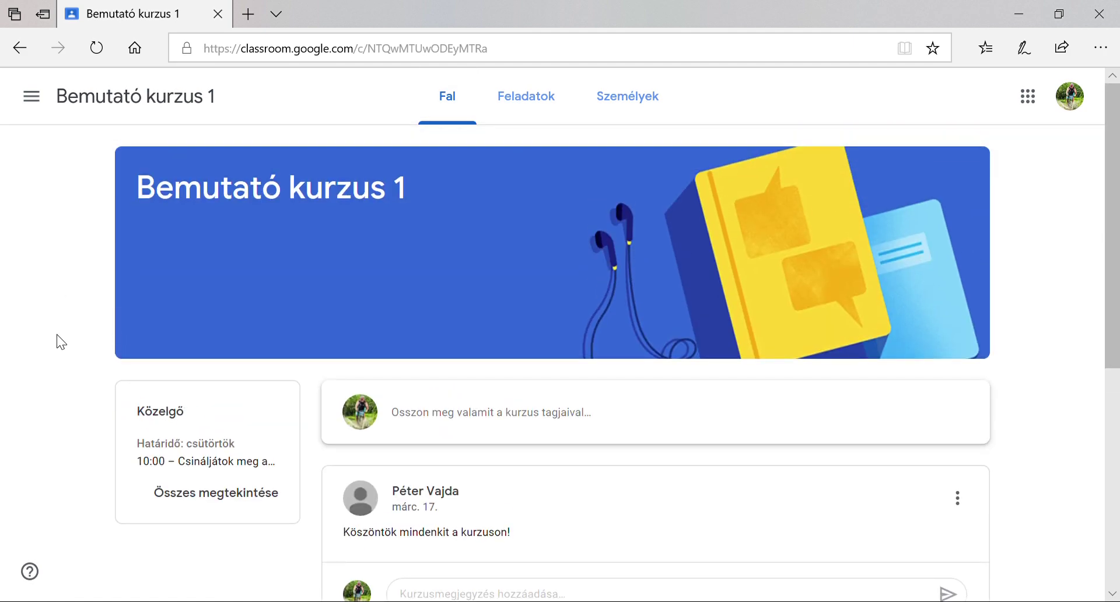
pyautogui.scroll(-1, 61, 333)
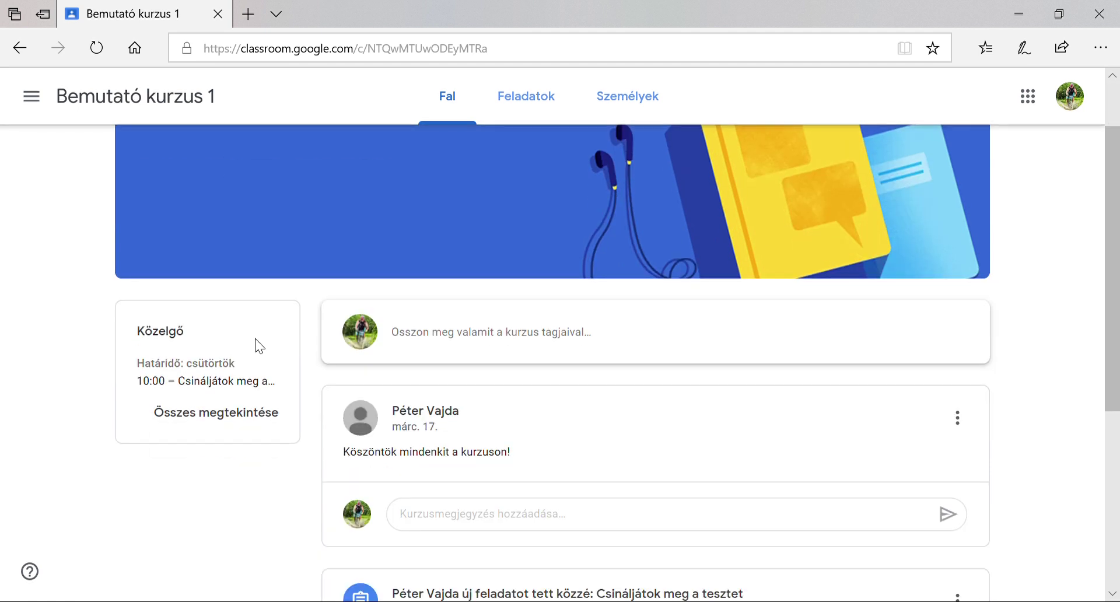
# Write and publish a class post reading 'Sziasztok!'
pyautogui.click(495, 334)
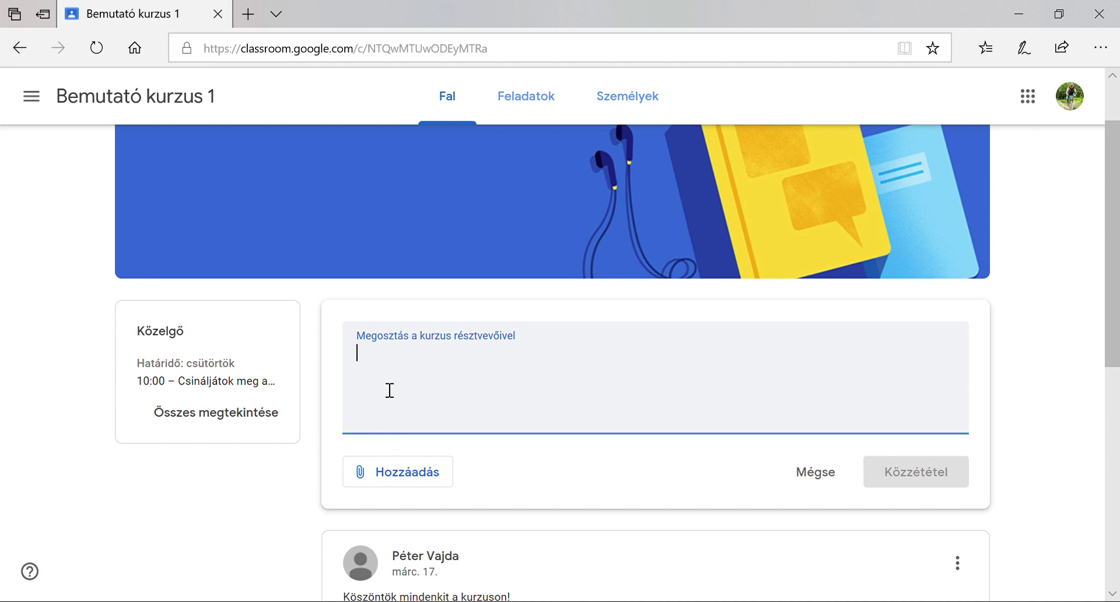
pyautogui.write('Sziasztok')
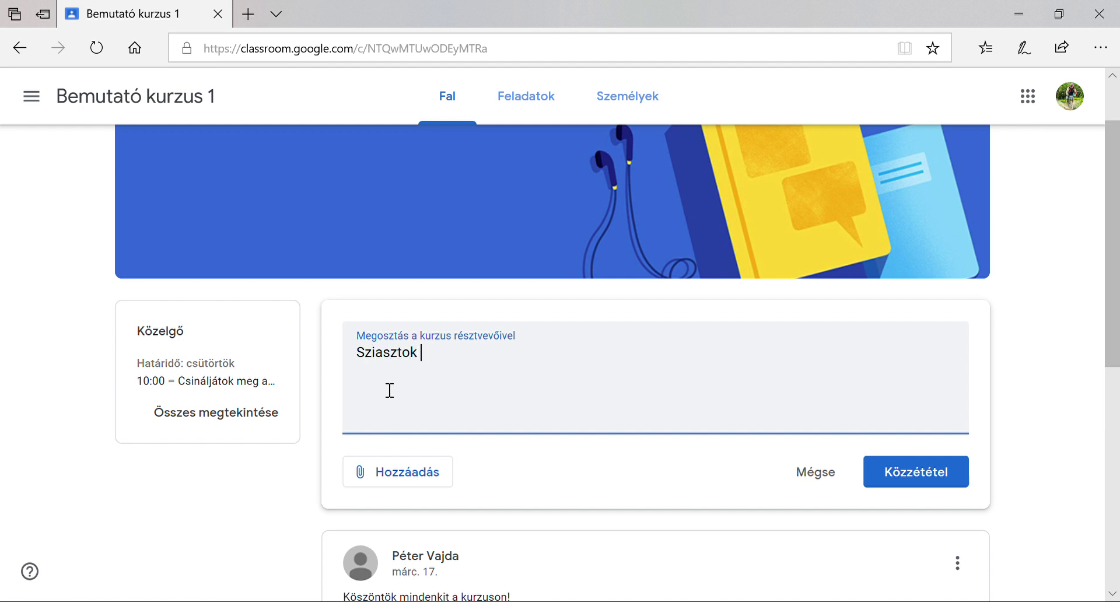
pyautogui.press('BackSpace')
pyautogui.press('BackSpace')
pyautogui.press('BackSpace')
pyautogui.press('BackSpace')
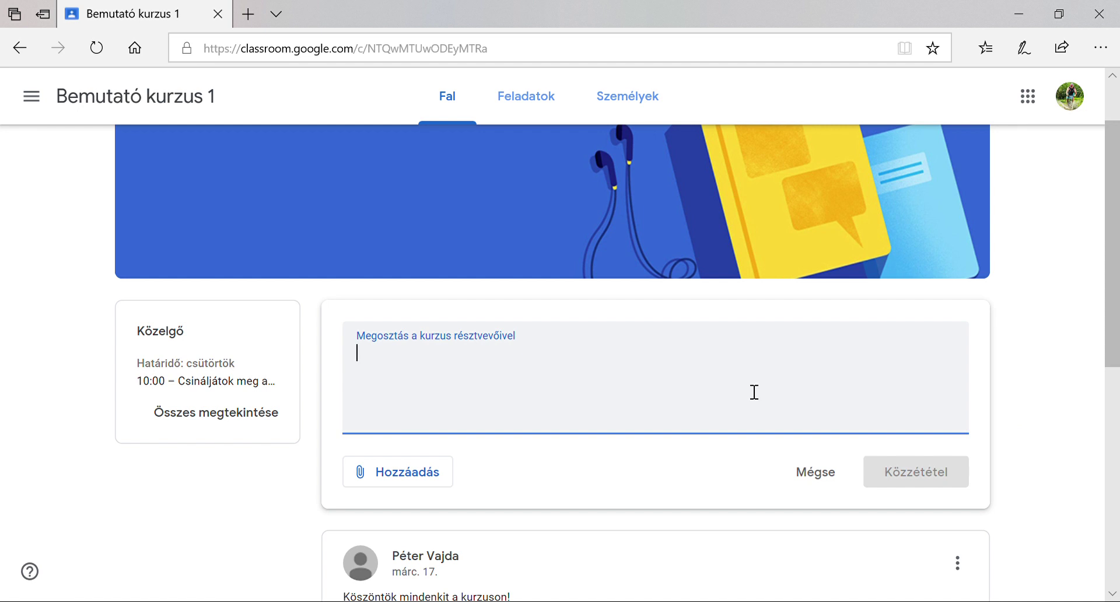
pyautogui.write('Sziasztok!')
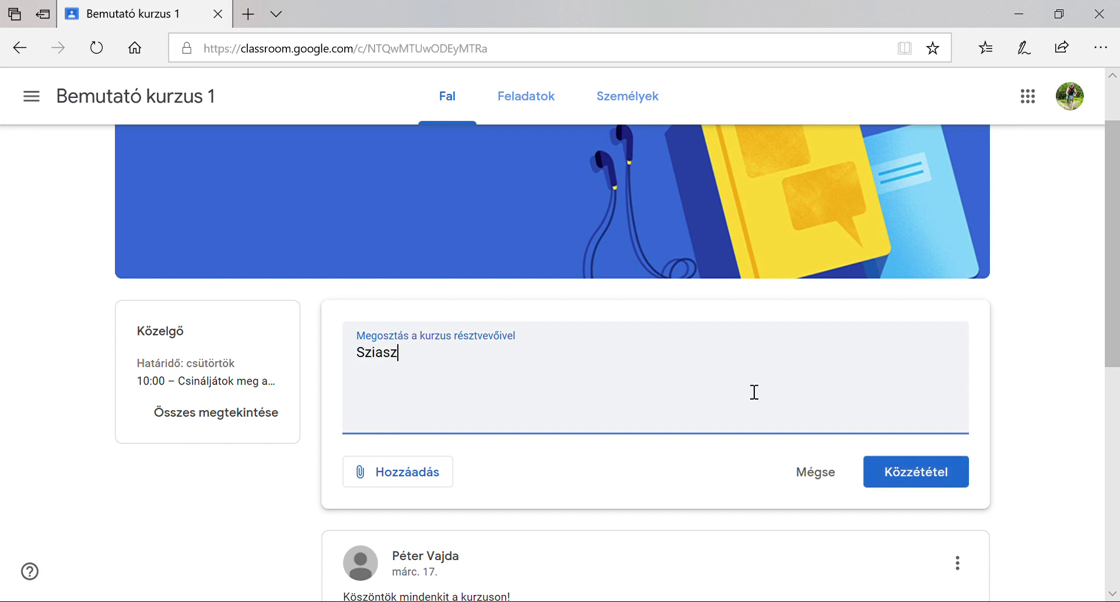
pyautogui.click(910, 481)
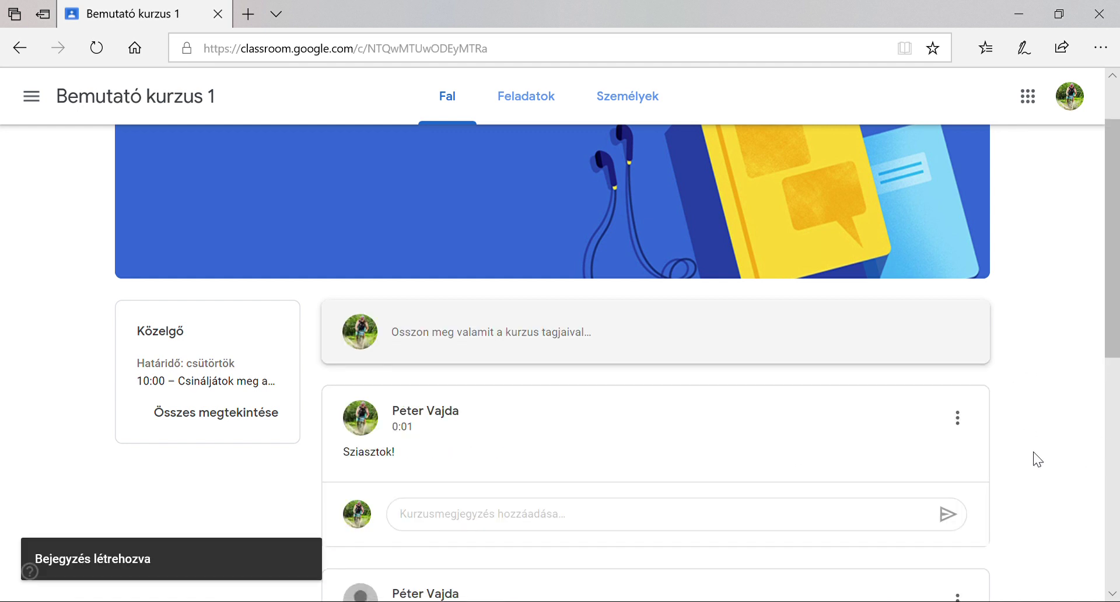
pyautogui.scroll(-3, 1034, 444)
pyautogui.scroll(-3, 1030, 436)
pyautogui.scroll(3, 1030, 436)
pyautogui.scroll(-3, 1030, 436)
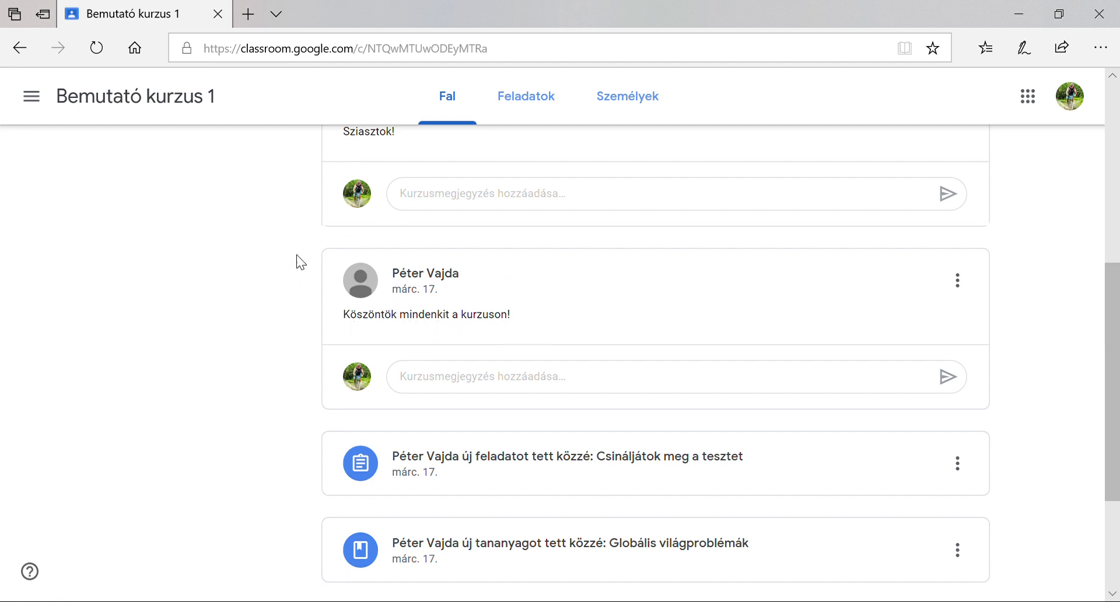
pyautogui.scroll(1, 283, 385)
pyautogui.scroll(1, 288, 385)
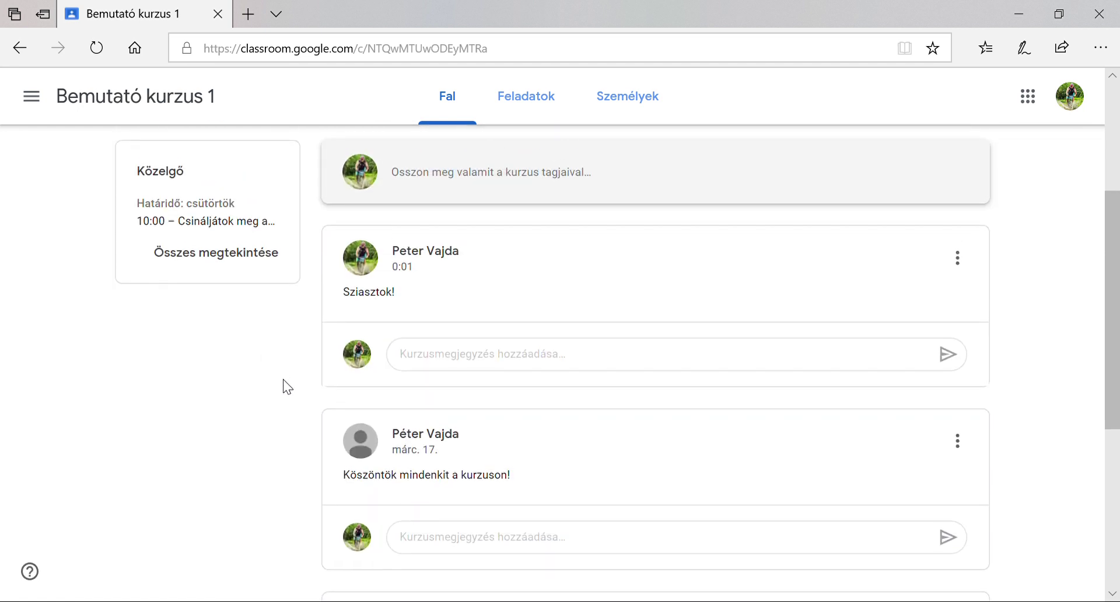
pyautogui.scroll(1, 167, 492)
pyautogui.scroll(2, 164, 490)
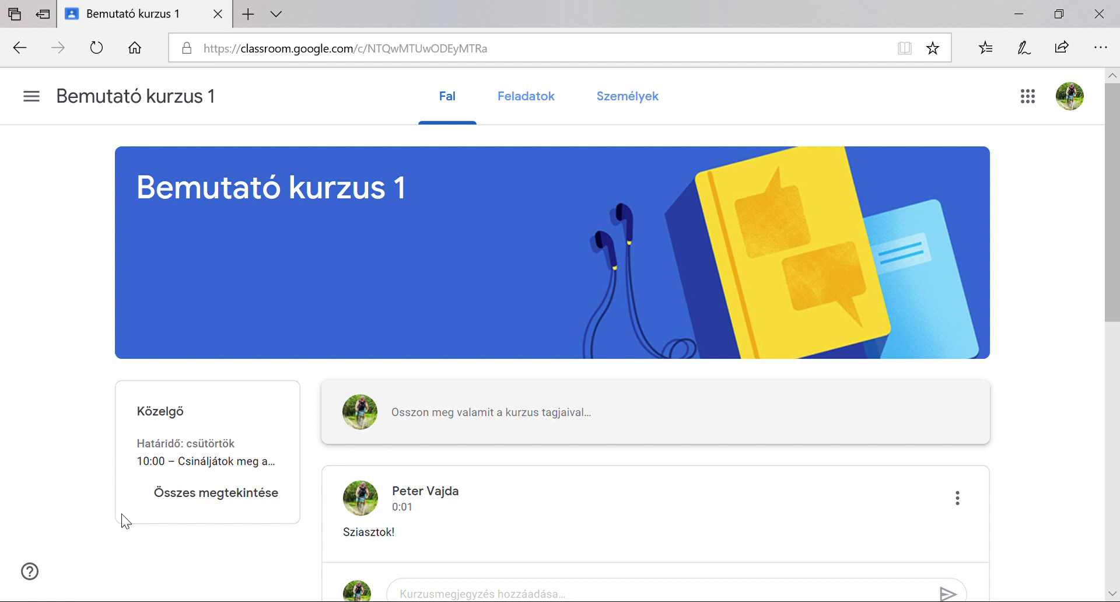
# Open the full list of assigned work from the Közelgő card, showing three tasks and due dates
pyautogui.click(228, 505)
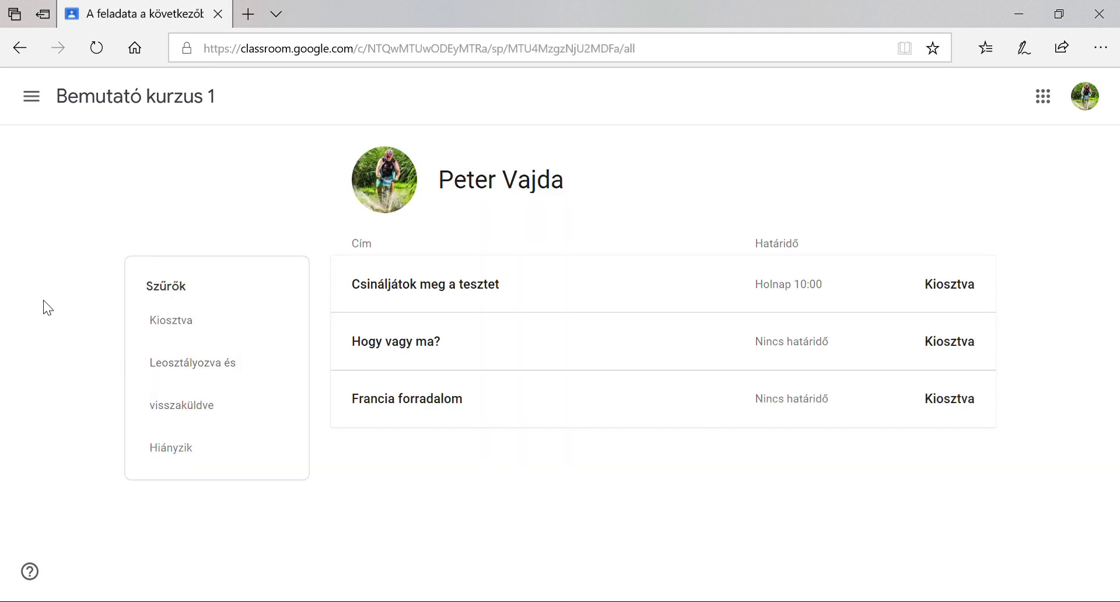
pyautogui.click(20, 48)
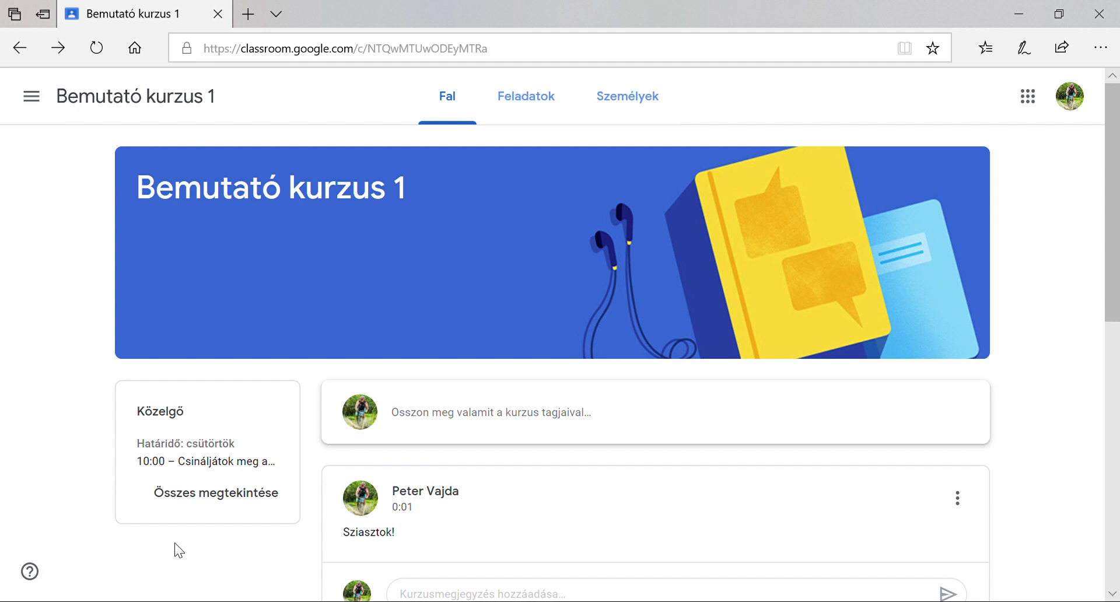
pyautogui.click(250, 495)
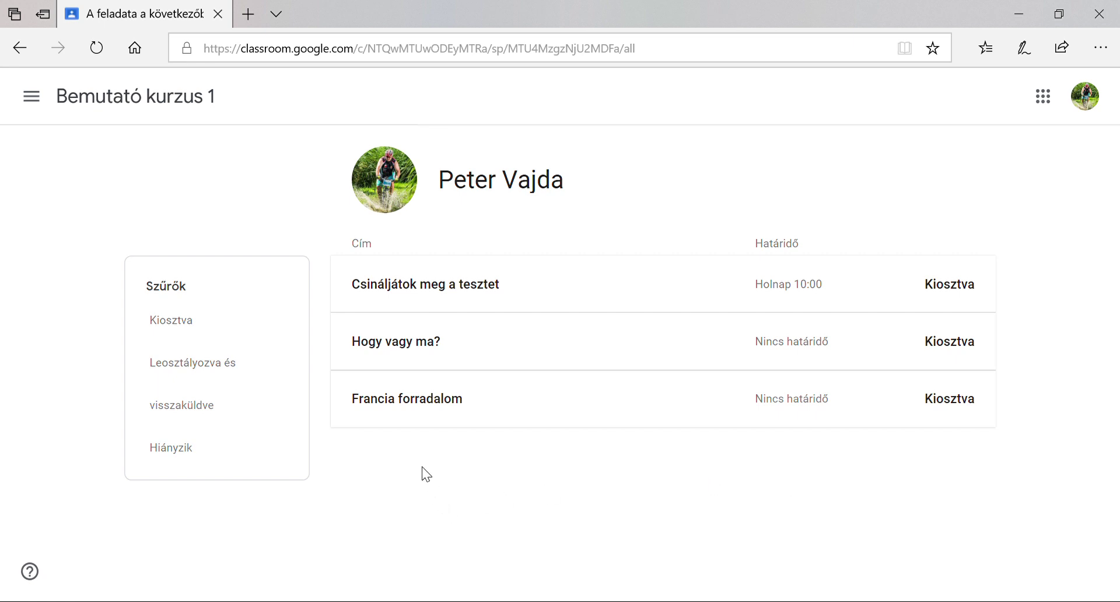
# Open the Francia forradalom assignment details and show the Hozzáadás vagy létrehozás options
pyautogui.click(459, 408)
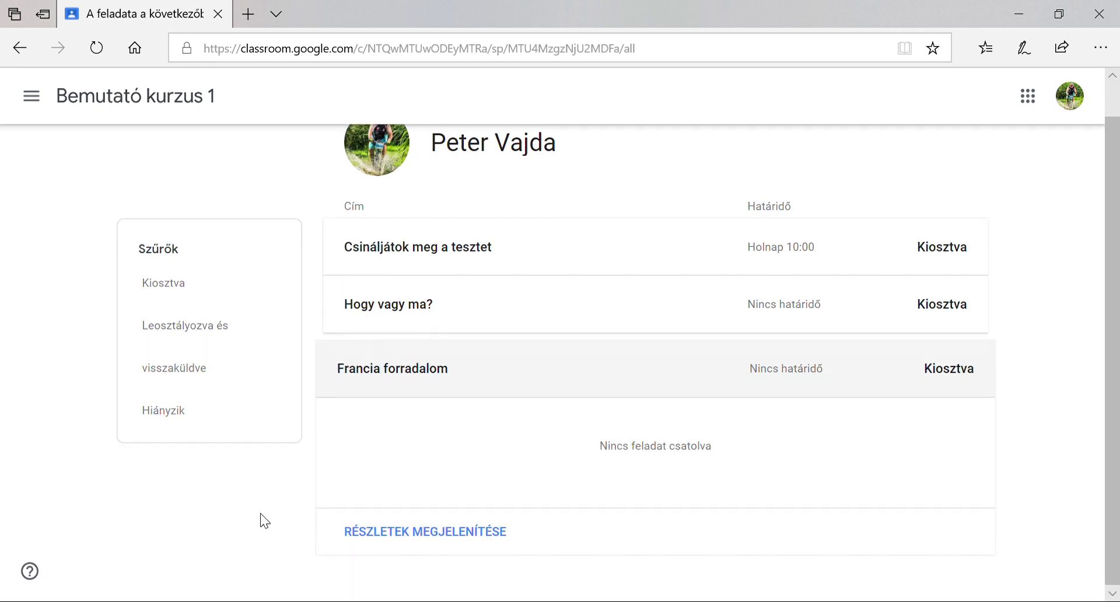
pyautogui.click(397, 531)
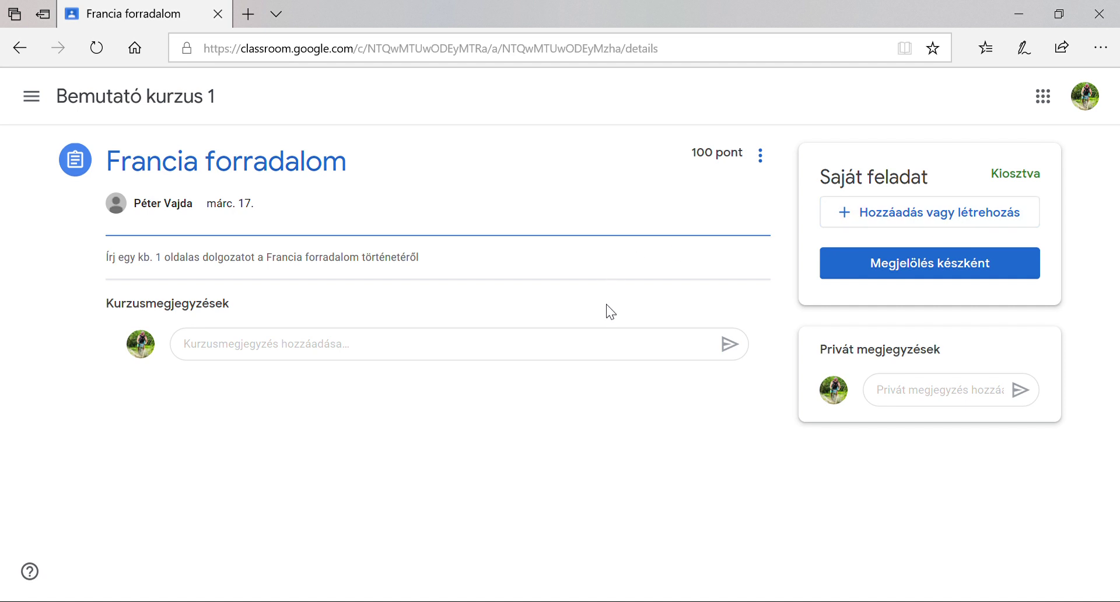
pyautogui.click(914, 217)
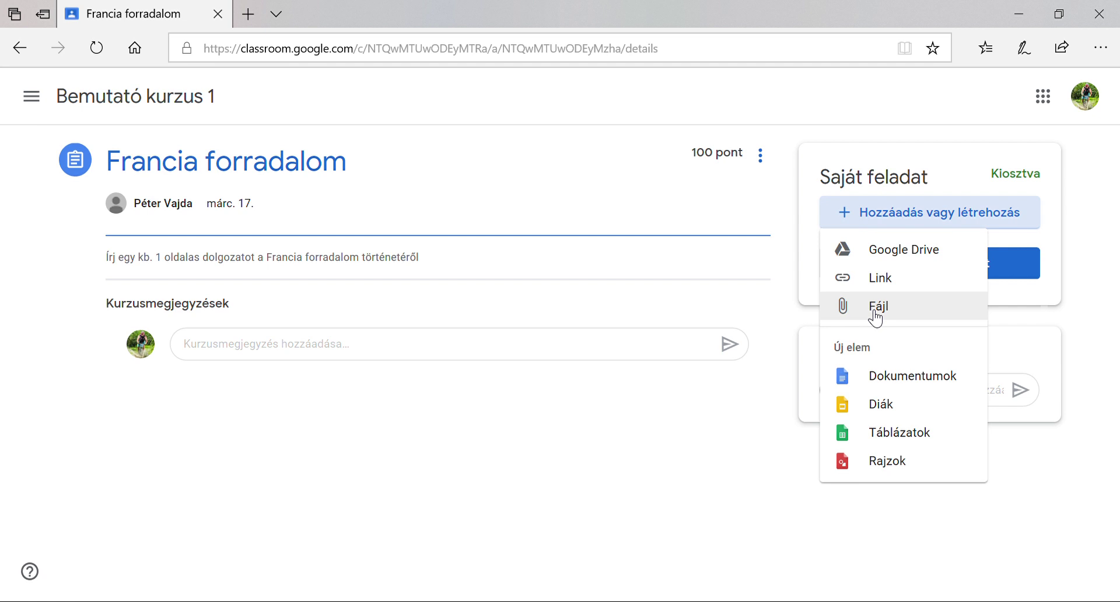
# Attach a new Google Docs document instead of an uploaded file, and open it
pyautogui.click(875, 309)
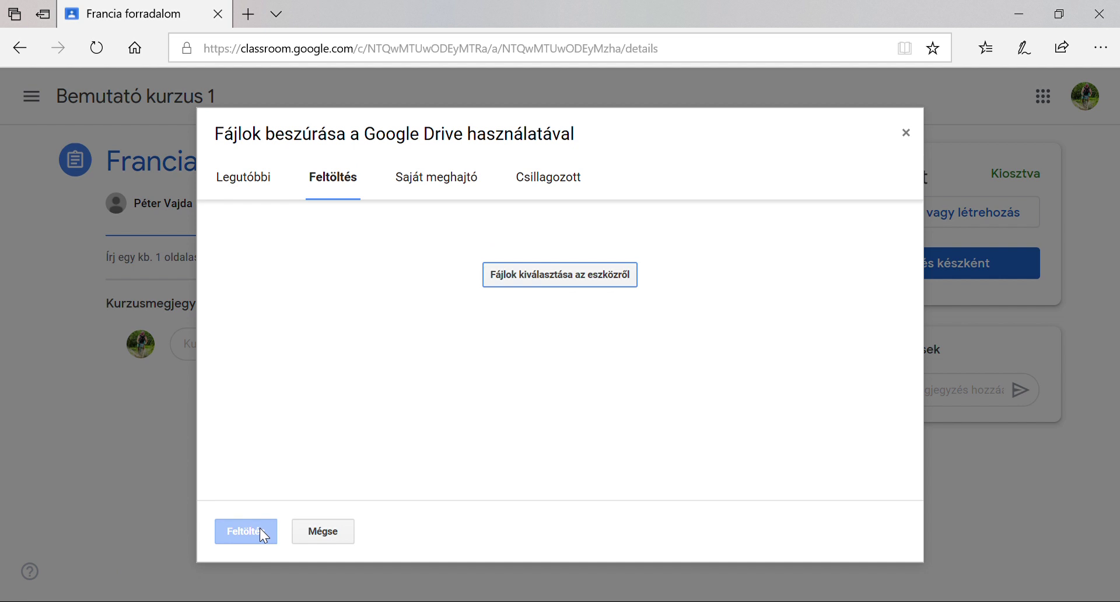
pyautogui.click(907, 135)
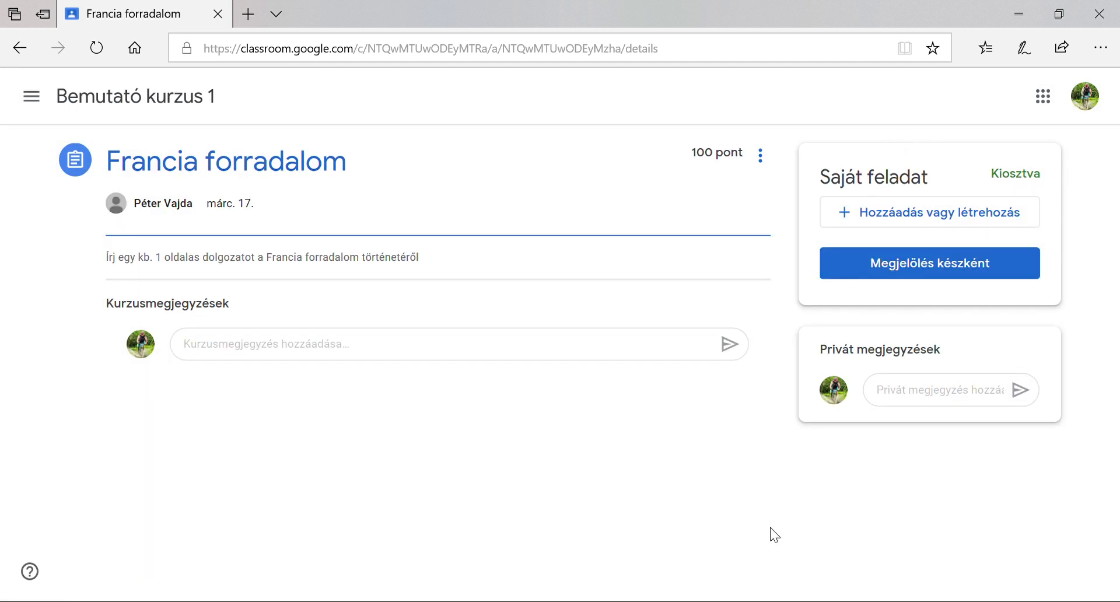
pyautogui.click(896, 217)
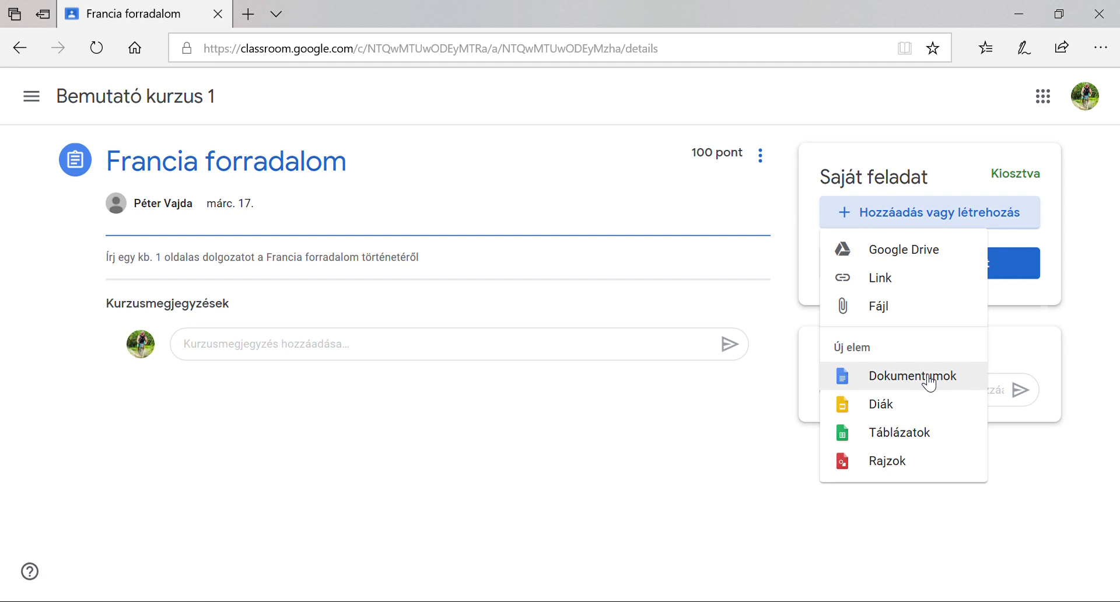
pyautogui.click(929, 383)
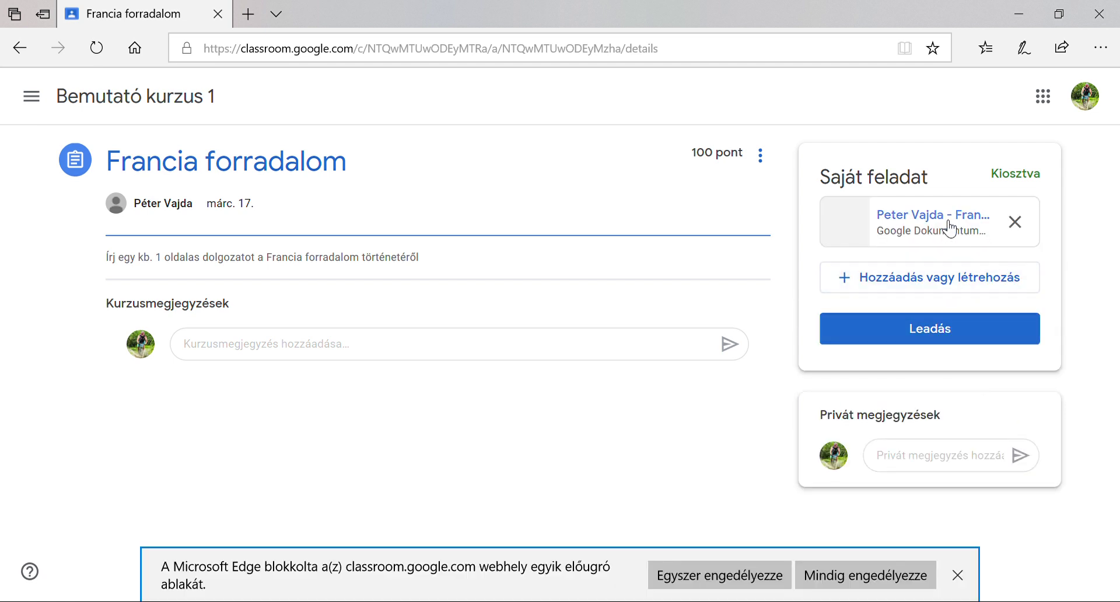
pyautogui.click(949, 228)
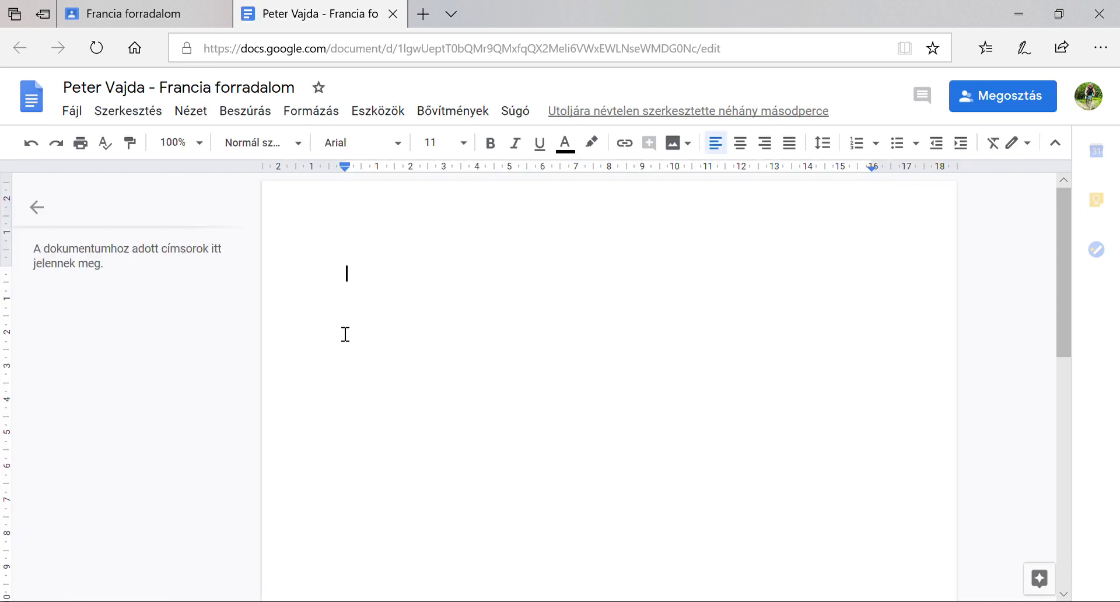
# Write the 'Kedves Tanár Úr' note about leaving the textbook at school, correcting 'KEdves'
pyautogui.write('KE')
pyautogui.write('dves Tanár')
pyautogui.write(' Út')
pyautogui.write(' nem kés')
pyautogui.write('zültem')
pyautogui.write(' el a d')
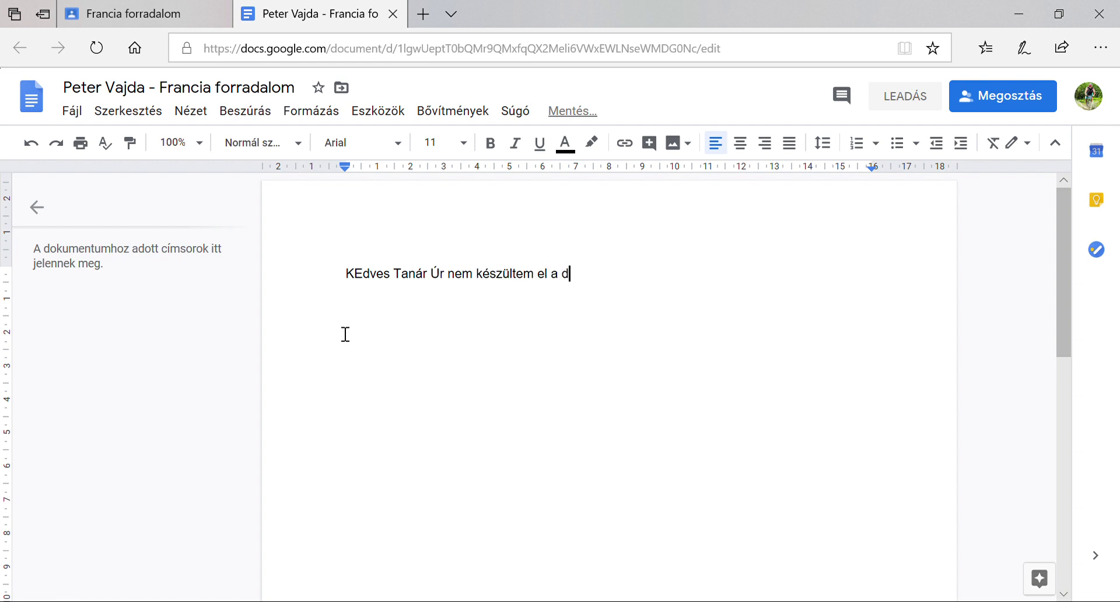
pyautogui.write('olgozattal, mert az iskol')
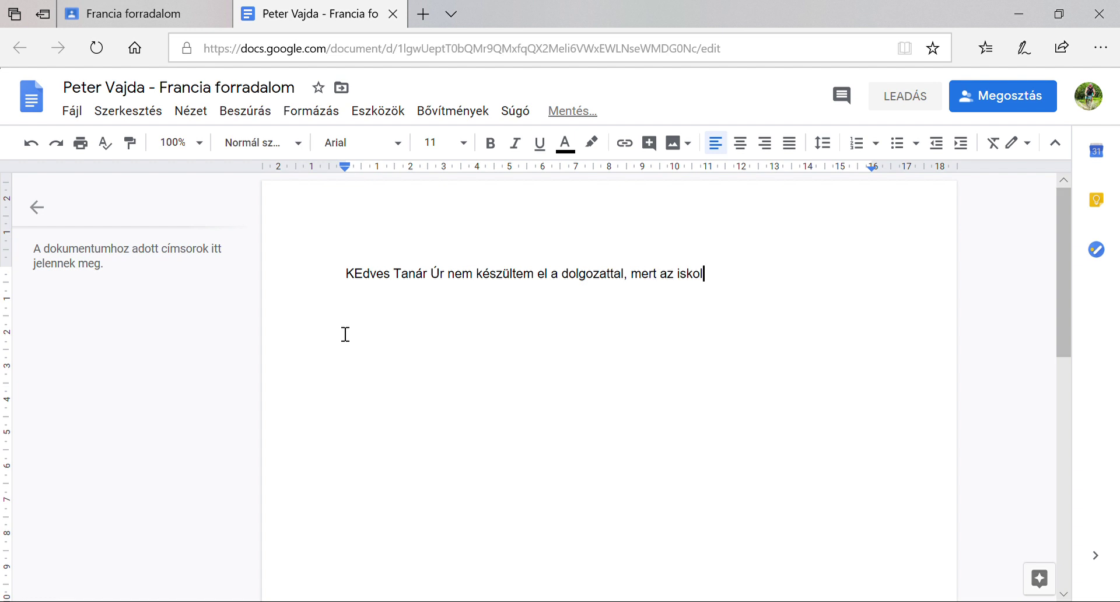
pyautogui.write('ában hagytam a tankönyvemet, és még nem ')
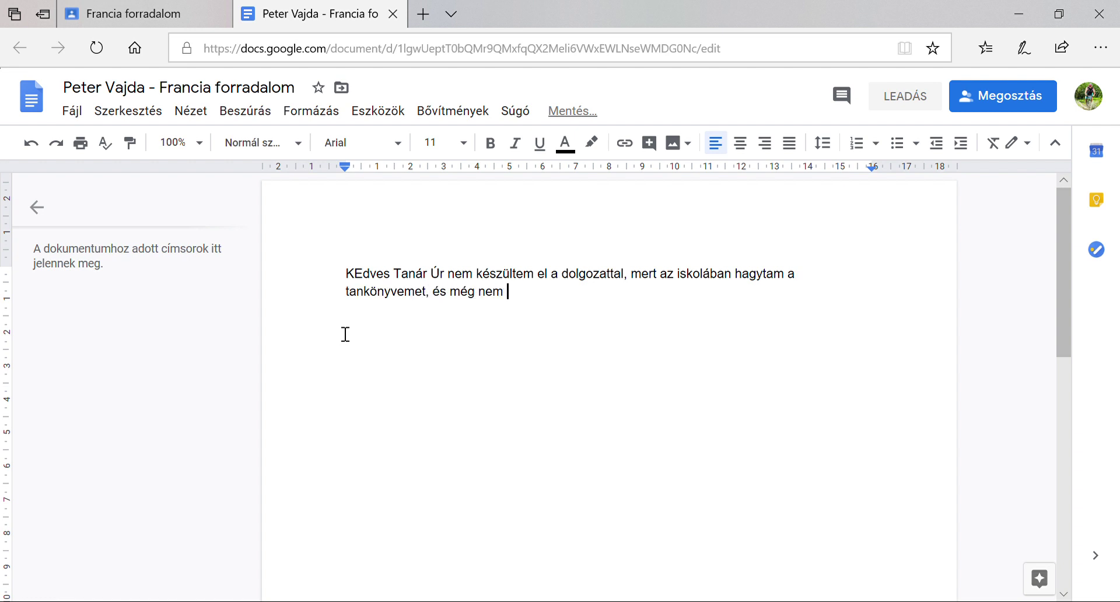
pyautogui.write('engedtek be érte!')
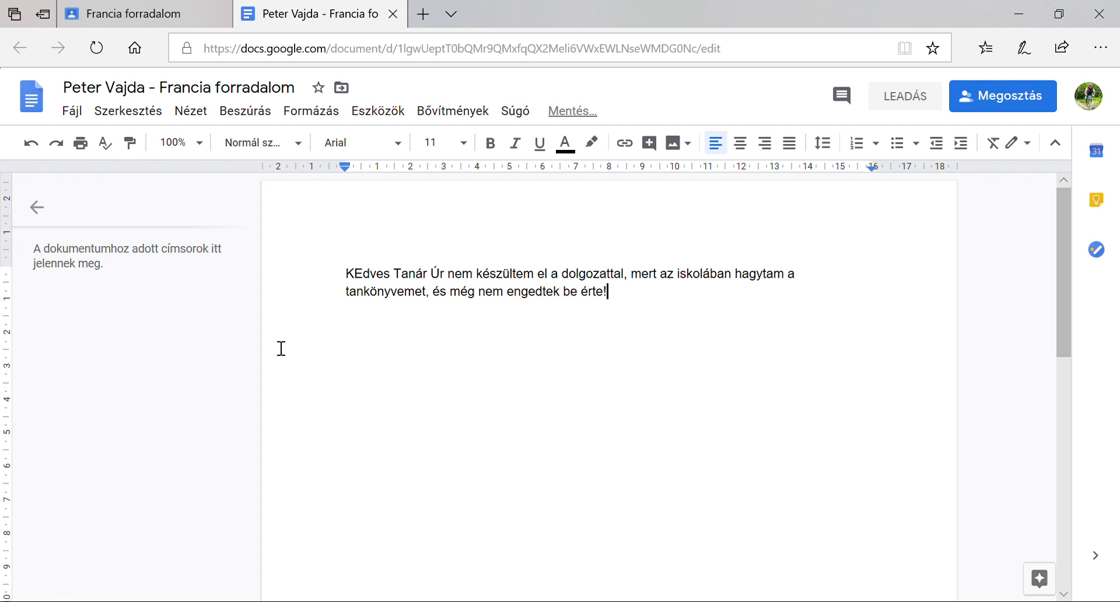
pyautogui.press('BackSpace')
pyautogui.write('e')
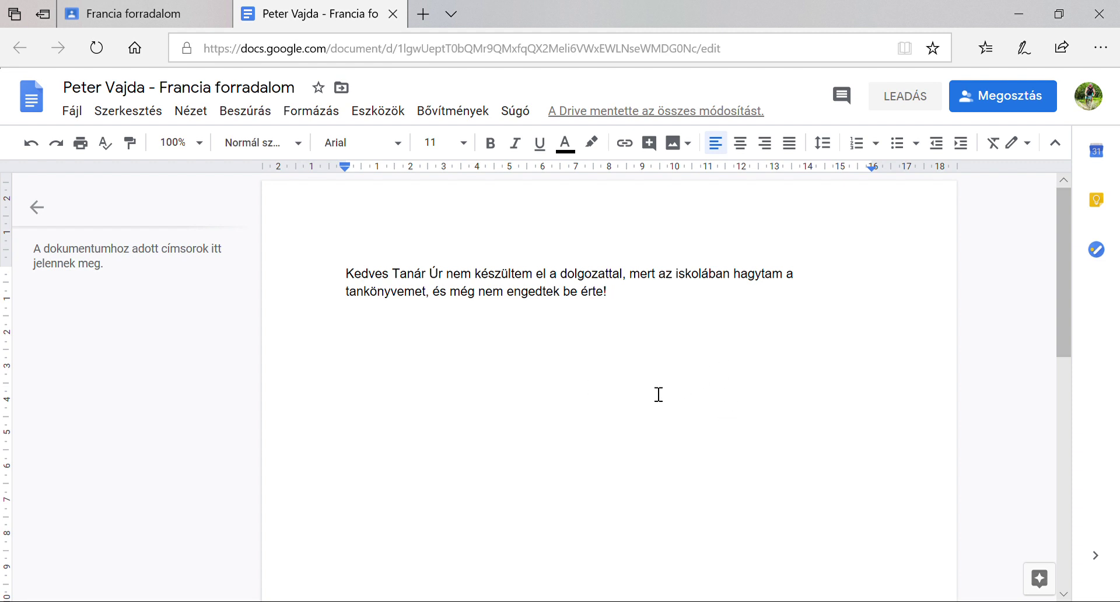
pyautogui.scroll(-5, 511, 425)
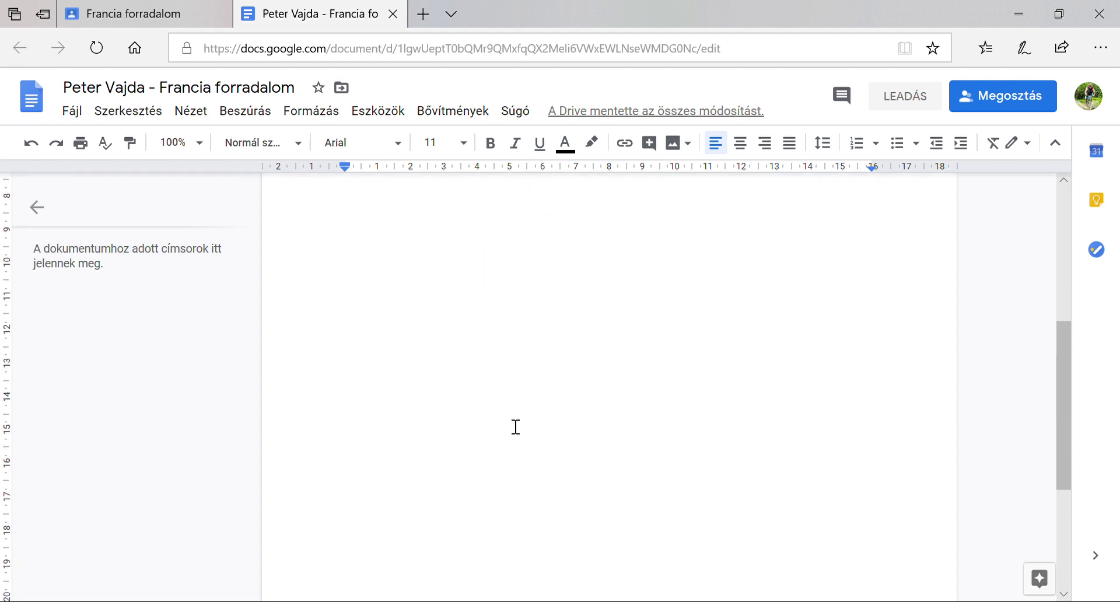
pyautogui.scroll(5, 517, 427)
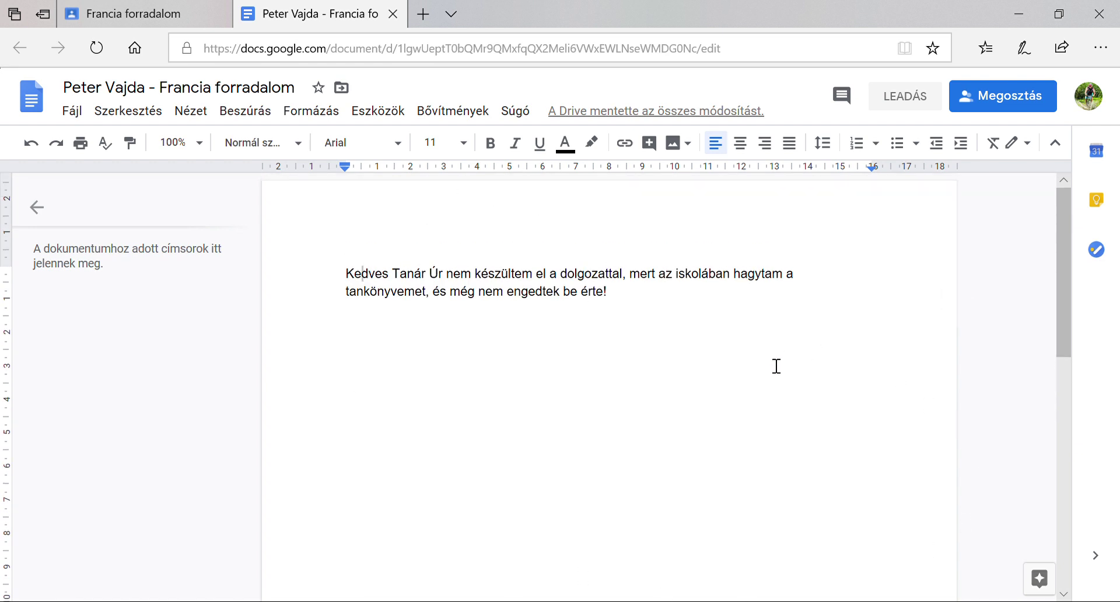
# Check sharing without changes, then hand in the essay for Francia forradalom so it shows Leadva
pyautogui.click(985, 102)
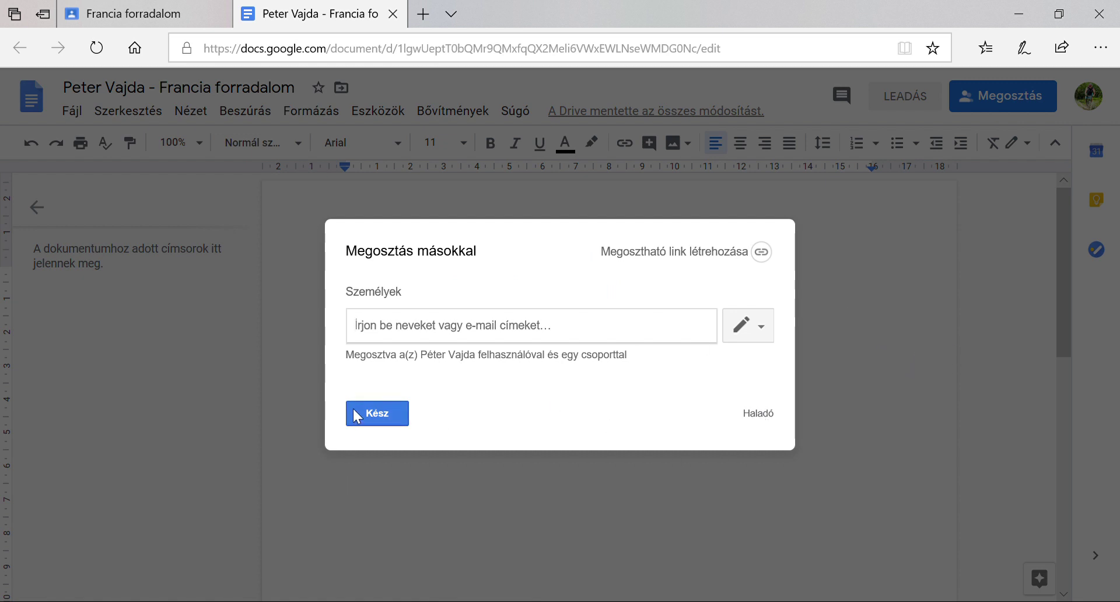
pyautogui.click(382, 415)
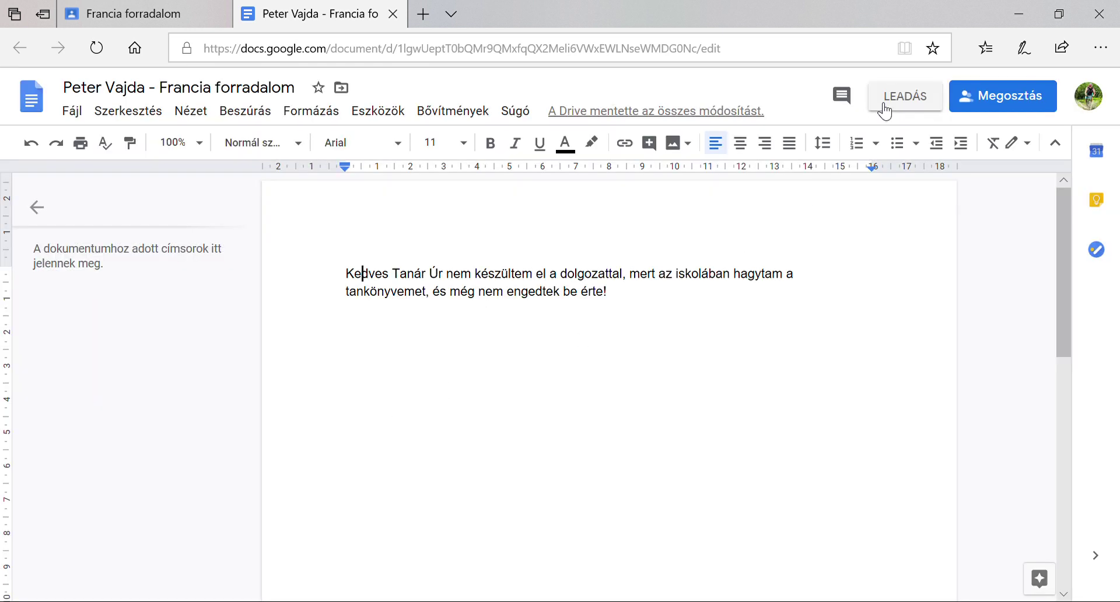
pyautogui.click(885, 109)
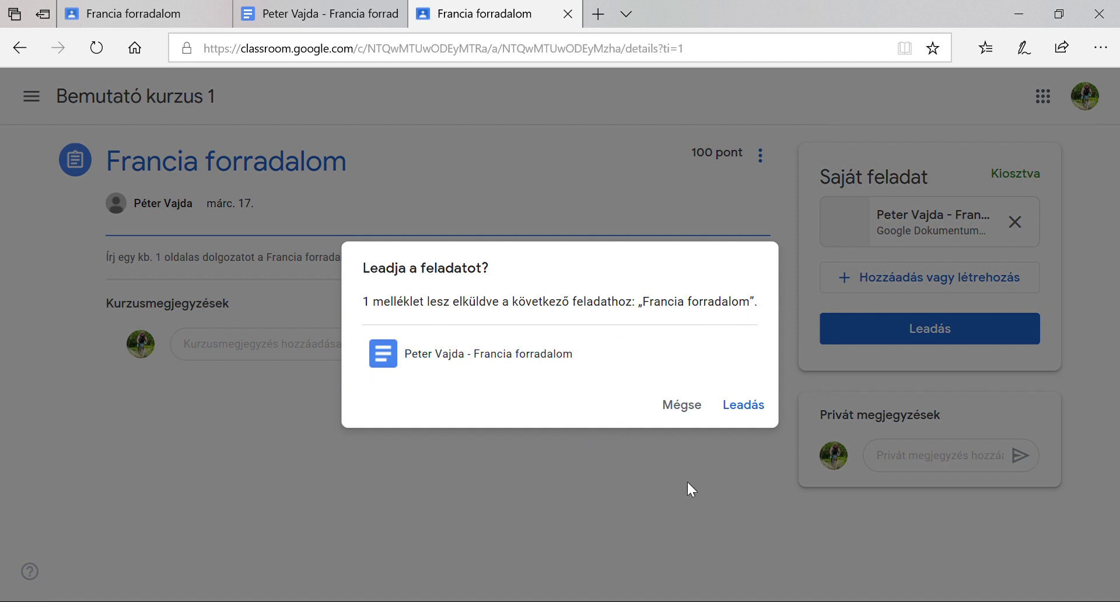
pyautogui.click(752, 408)
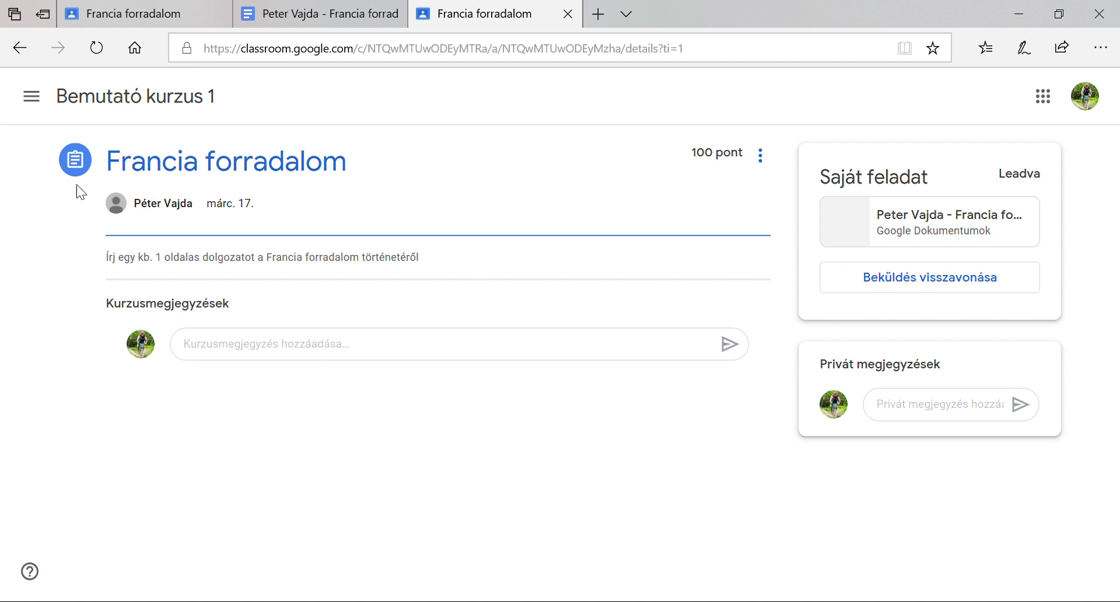
# Switch to Bemutató kurzus 1 from the course menu and show its Feladatok list
pyautogui.click(36, 106)
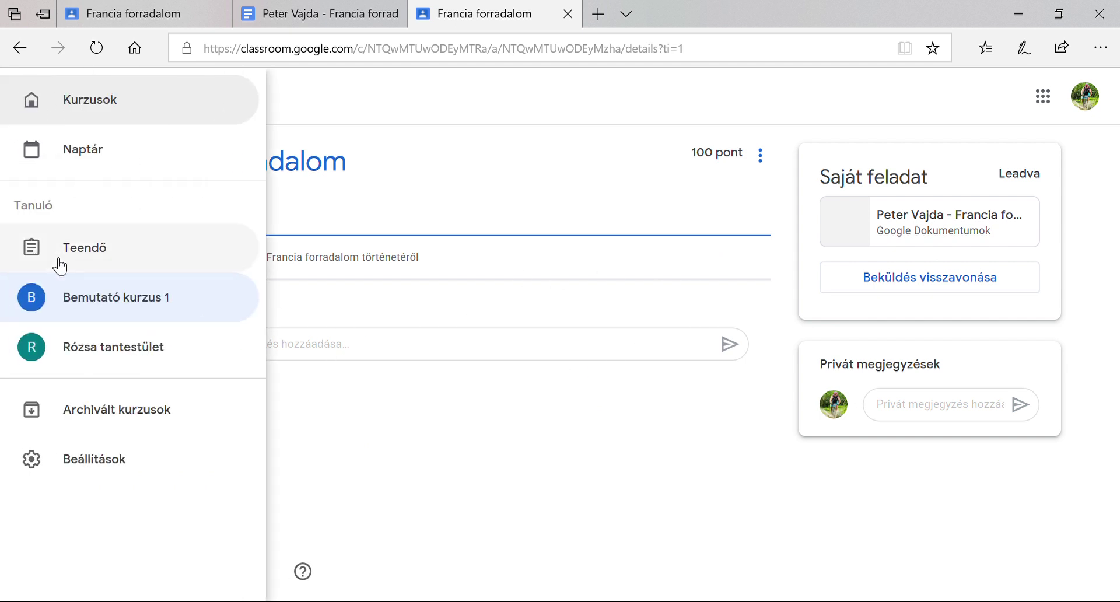
pyautogui.click(93, 315)
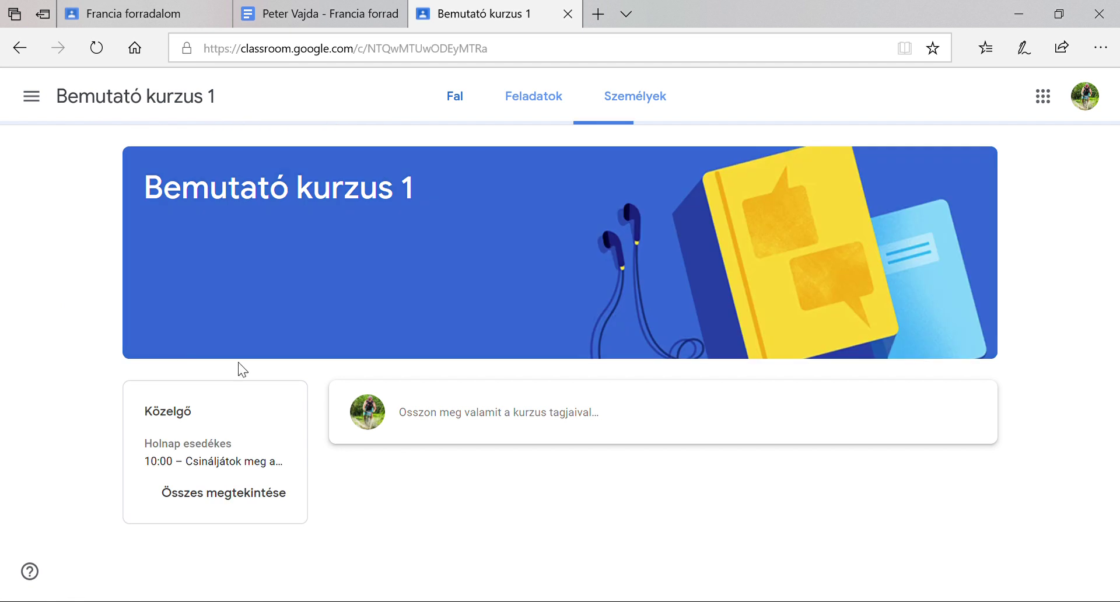
pyautogui.scroll(-3, 601, 448)
pyautogui.scroll(3, 600, 448)
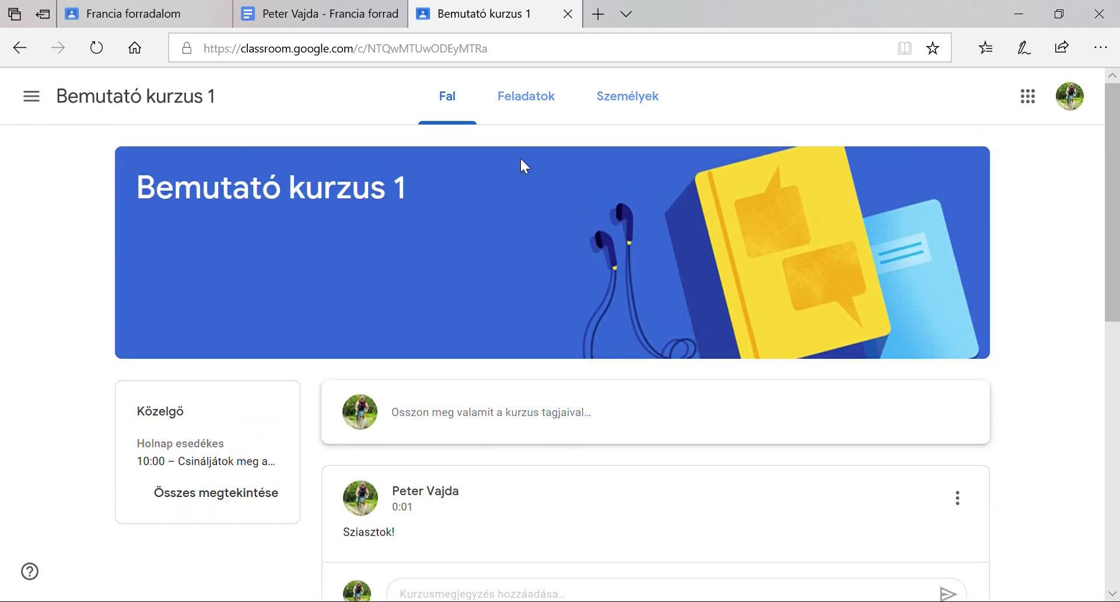
pyautogui.click(541, 108)
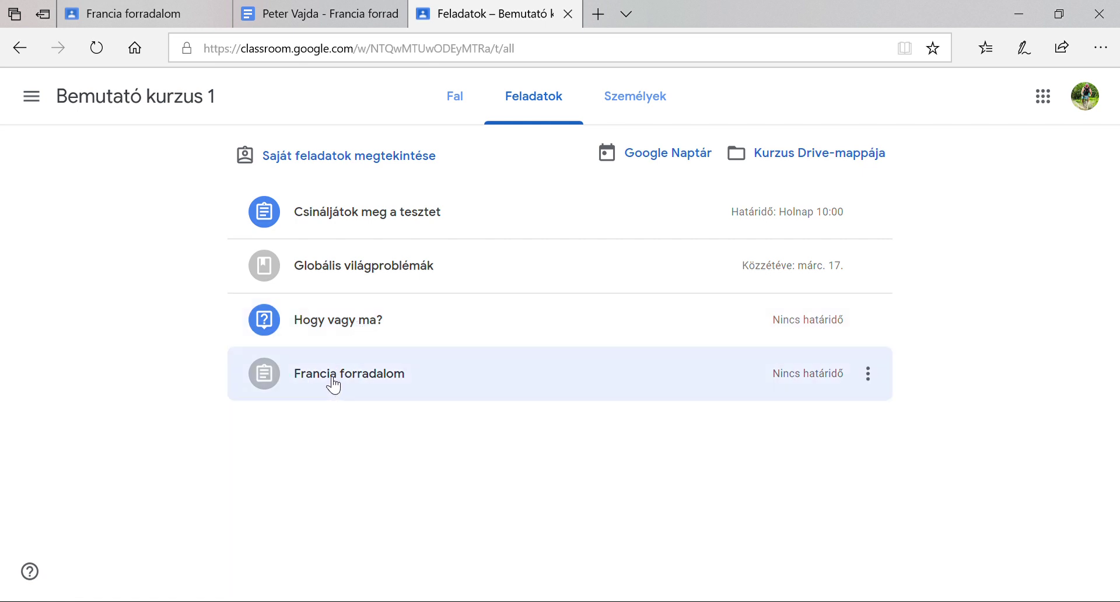
# Answer 'Hogy vagy ma?' with 'Rosszul, izgulok hogy mi lesz' and hand it in
pyautogui.click(346, 329)
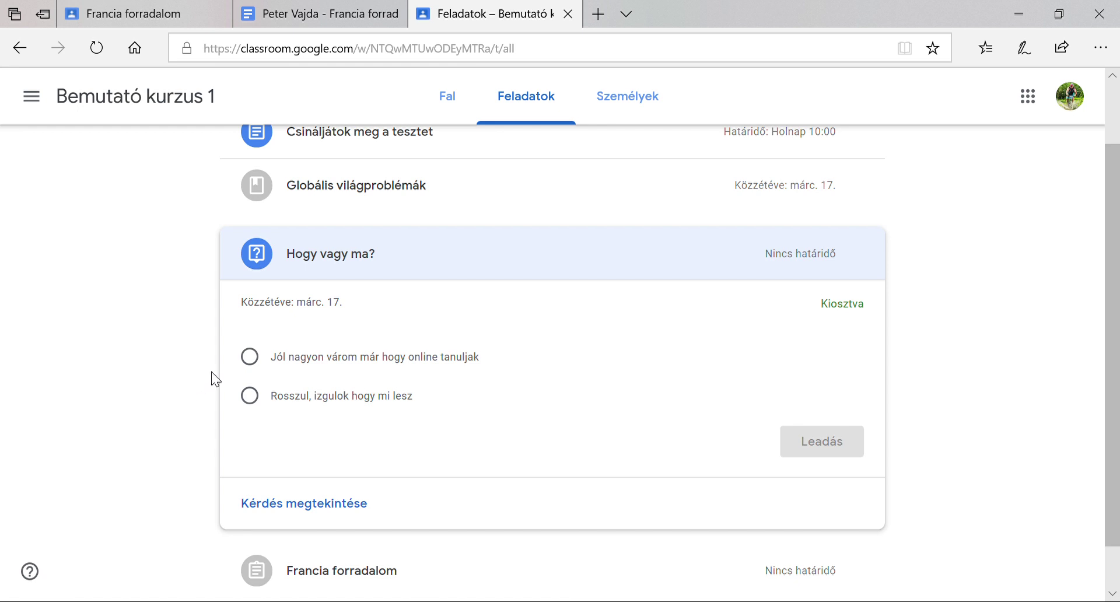
pyautogui.click(252, 400)
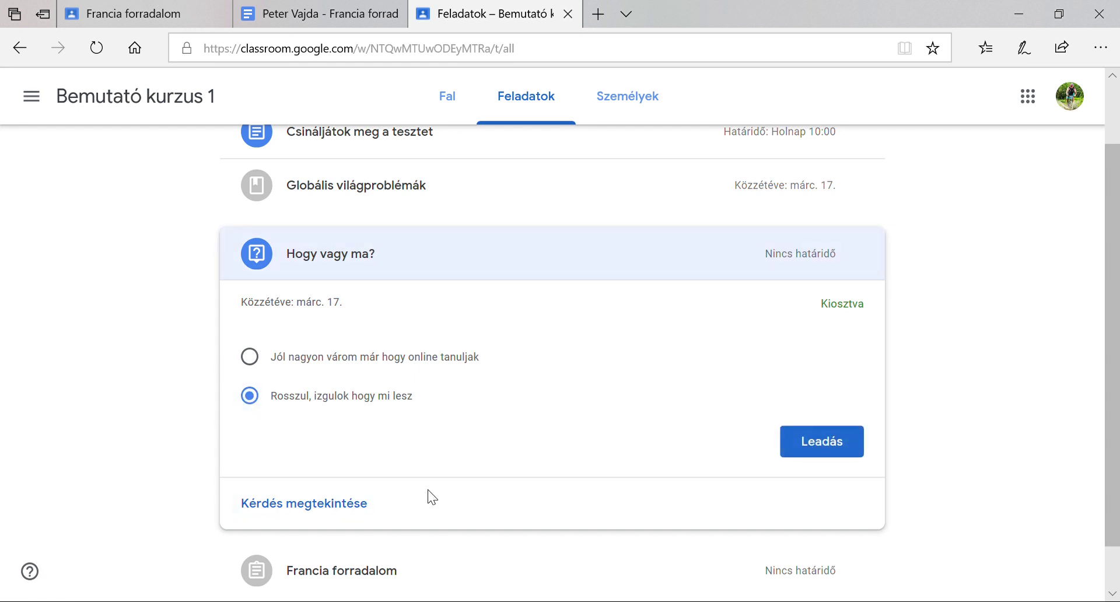
pyautogui.click(826, 437)
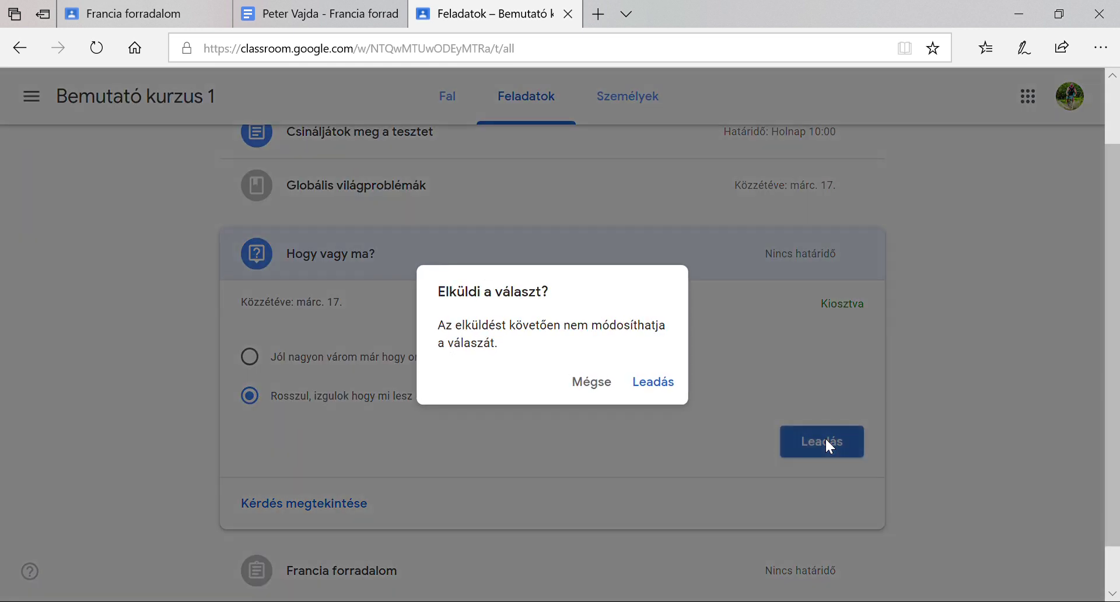
pyautogui.click(668, 390)
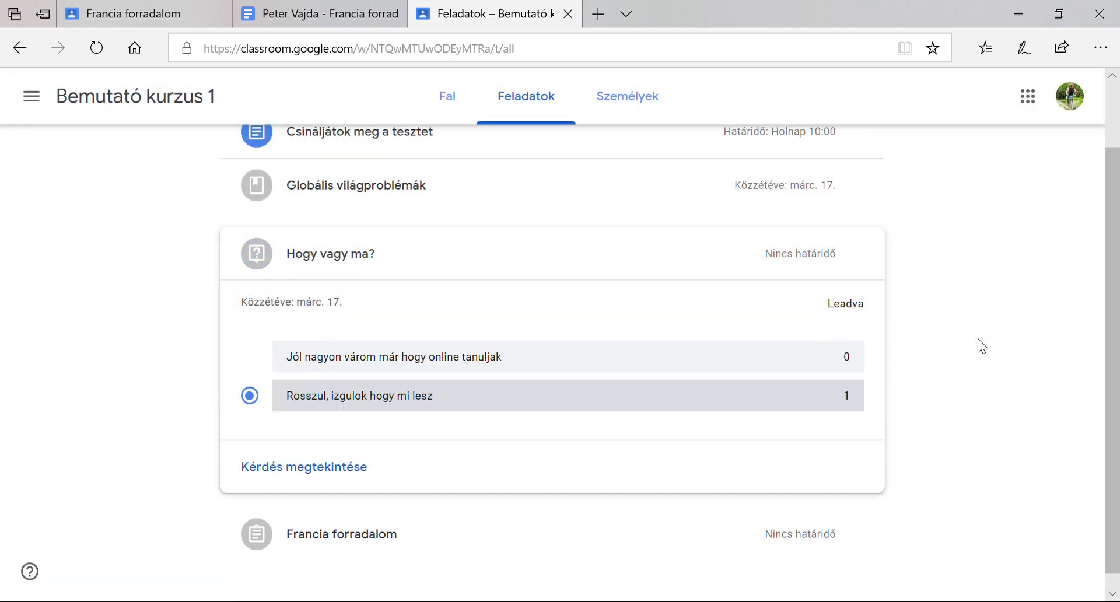
pyautogui.scroll(-1, 945, 435)
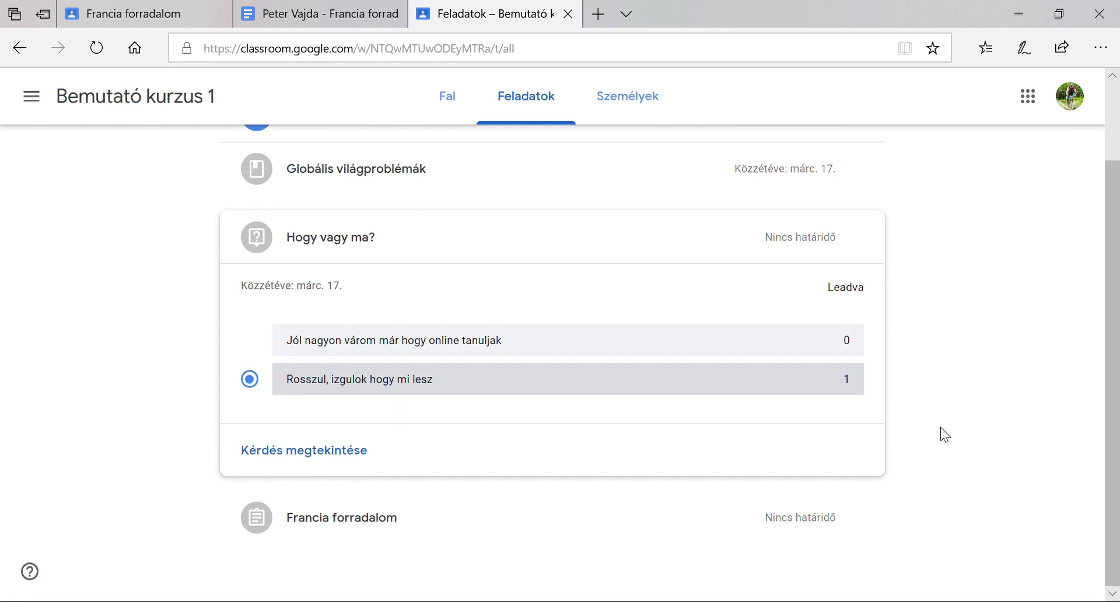
pyautogui.scroll(2, 945, 434)
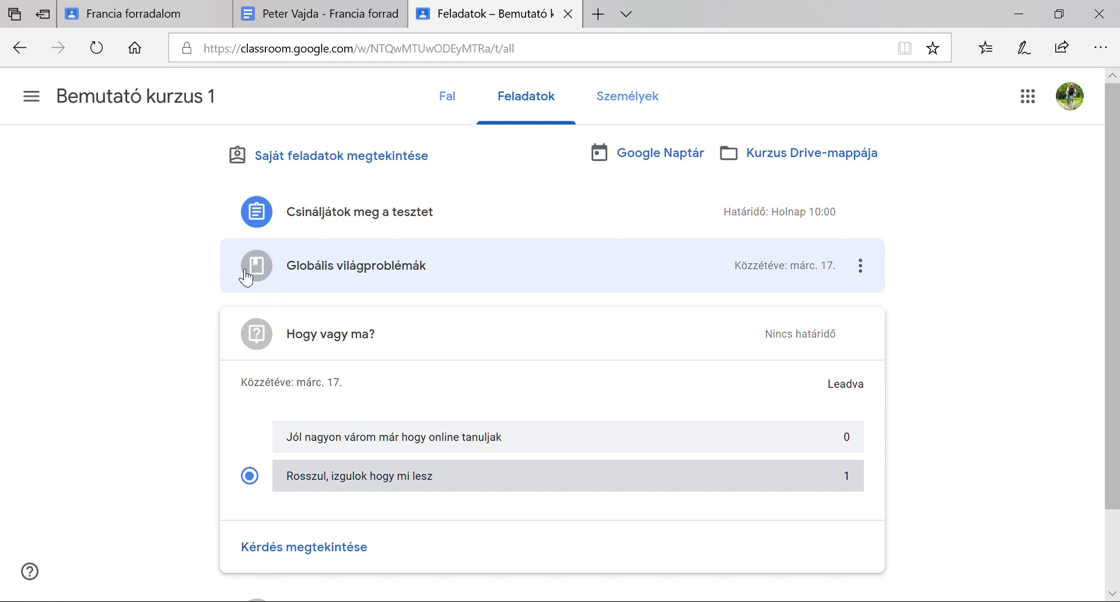
# Expand Globális világproblémák to show its lesson description, homework pages and resources
pyautogui.click(337, 269)
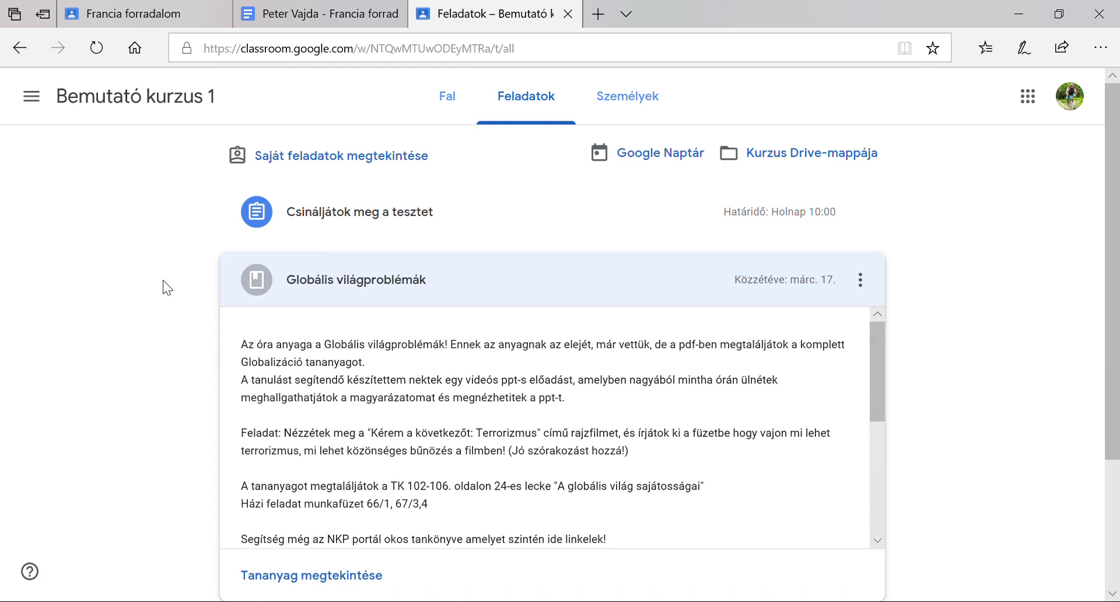
pyautogui.scroll(-3, 951, 368)
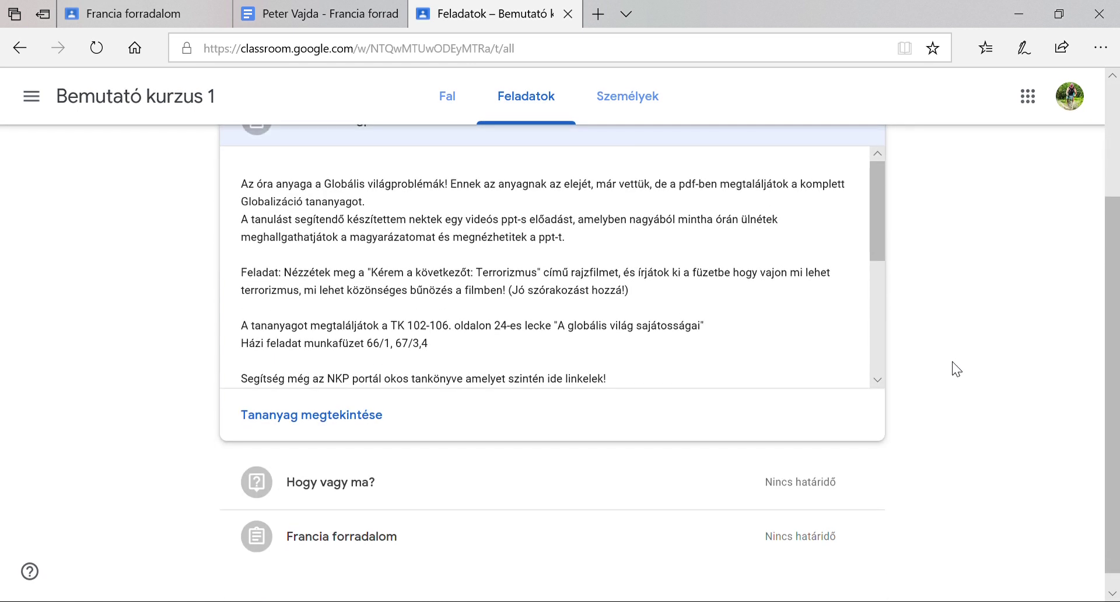
pyautogui.scroll(1, 951, 368)
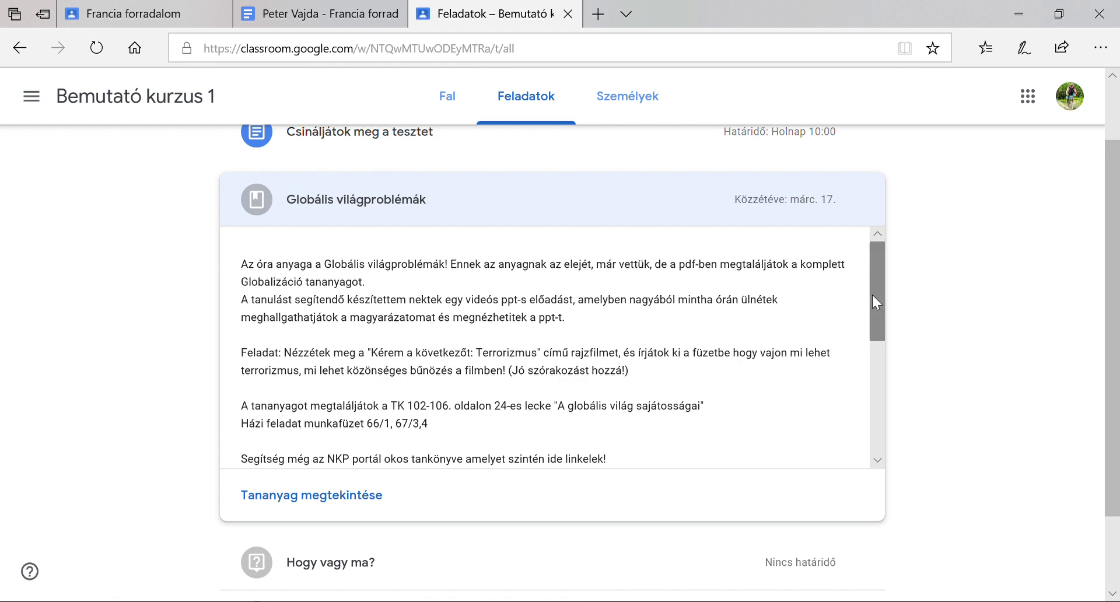
pyautogui.moveTo(876, 272); pyautogui.dragTo(867, 263)
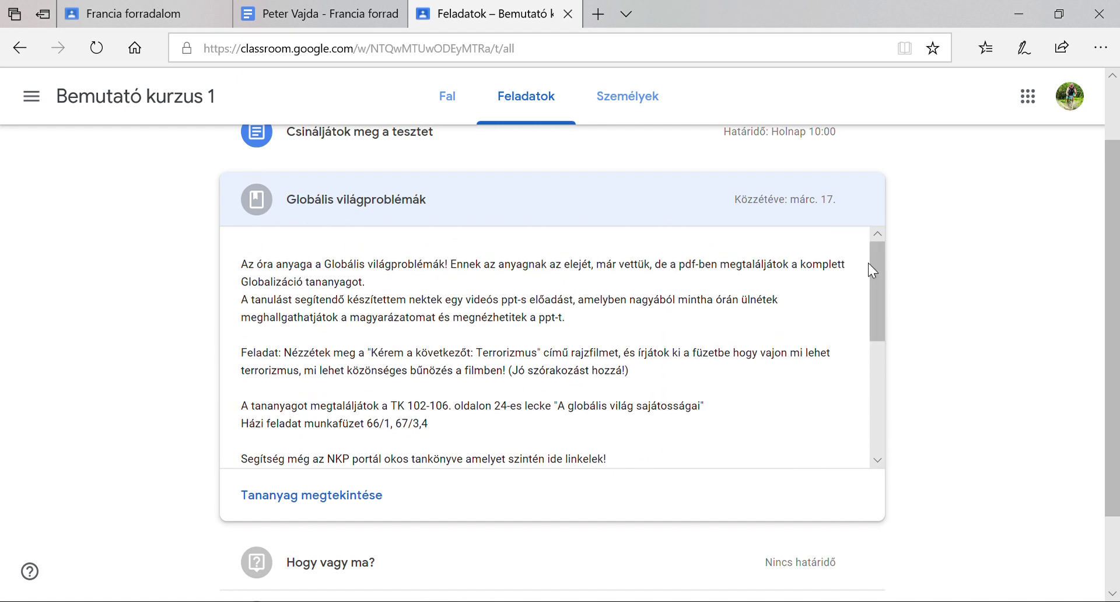
# Open the full Globális világproblémák material page and scroll through its description
pyautogui.click(352, 508)
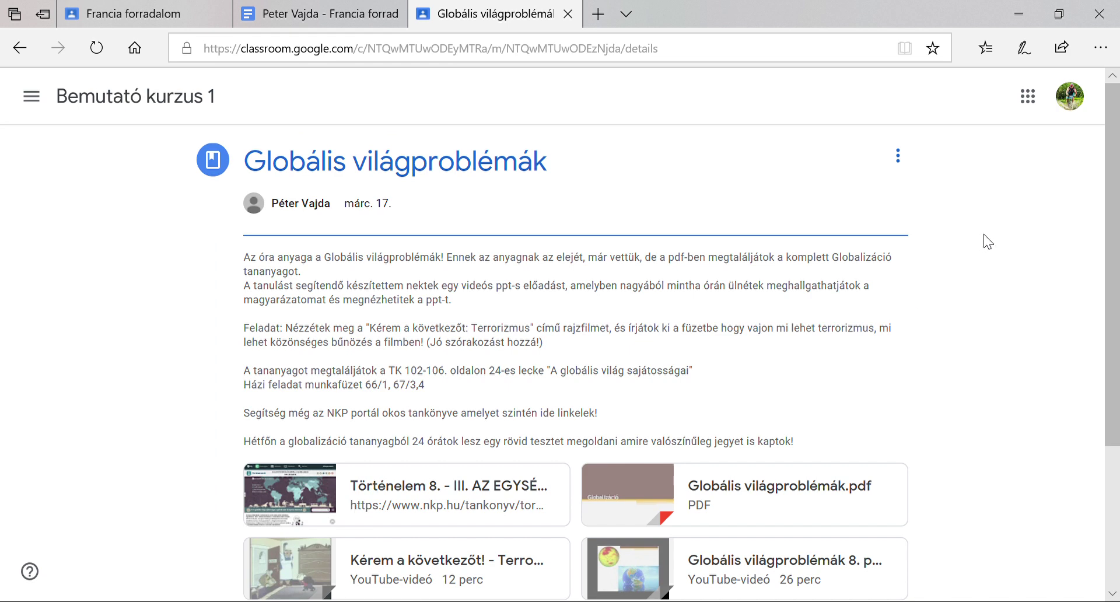
pyautogui.scroll(-1, 992, 233)
pyautogui.scroll(1, 991, 233)
pyautogui.scroll(-2, 933, 286)
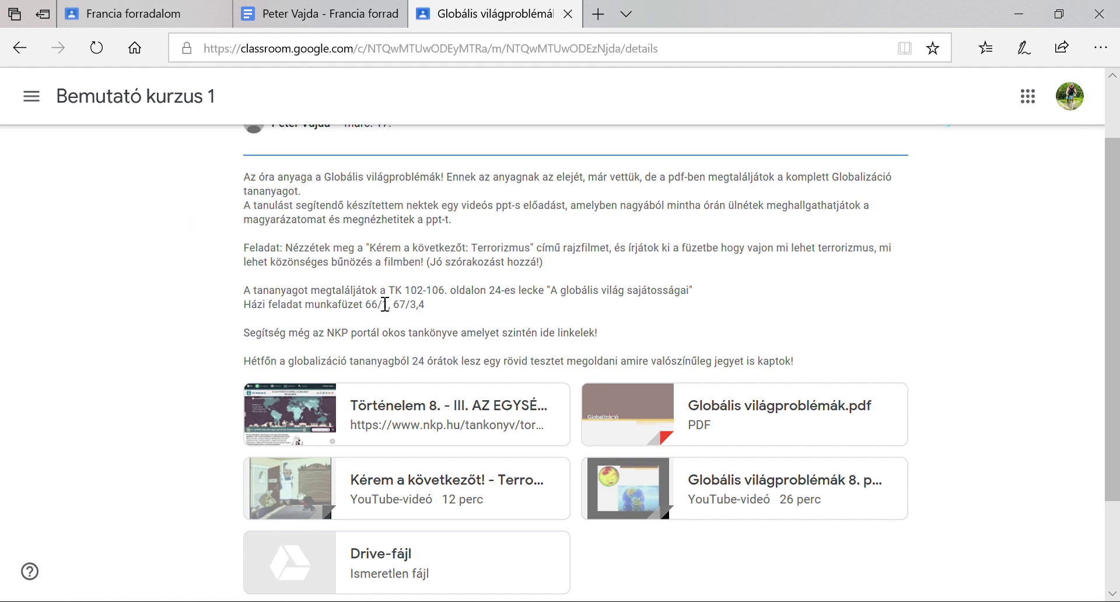
# Highlight the textbook page reference, homework line 66/1, 67/3,4, and the NKP portal mention
pyautogui.moveTo(387, 291); pyautogui.dragTo(700, 297)
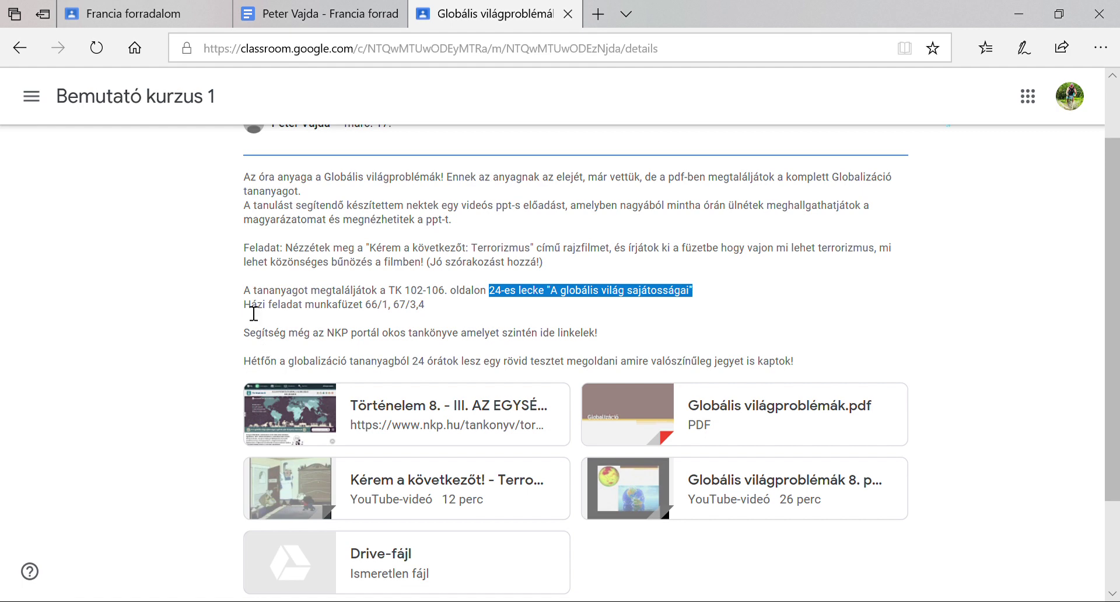
pyautogui.moveTo(244, 309); pyautogui.dragTo(438, 320)
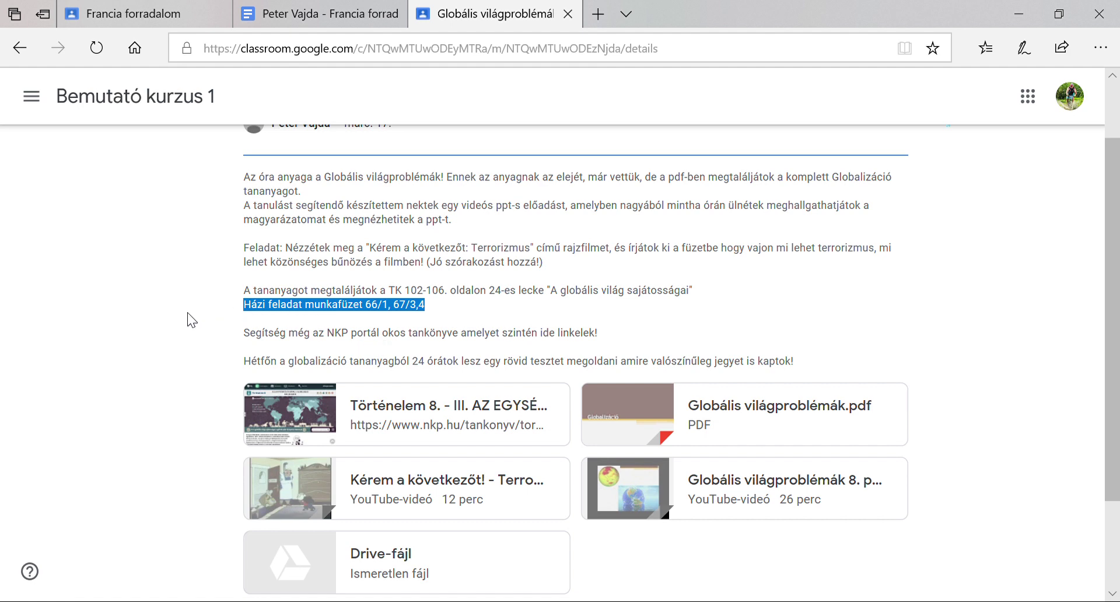
pyautogui.scroll(-1, 189, 319)
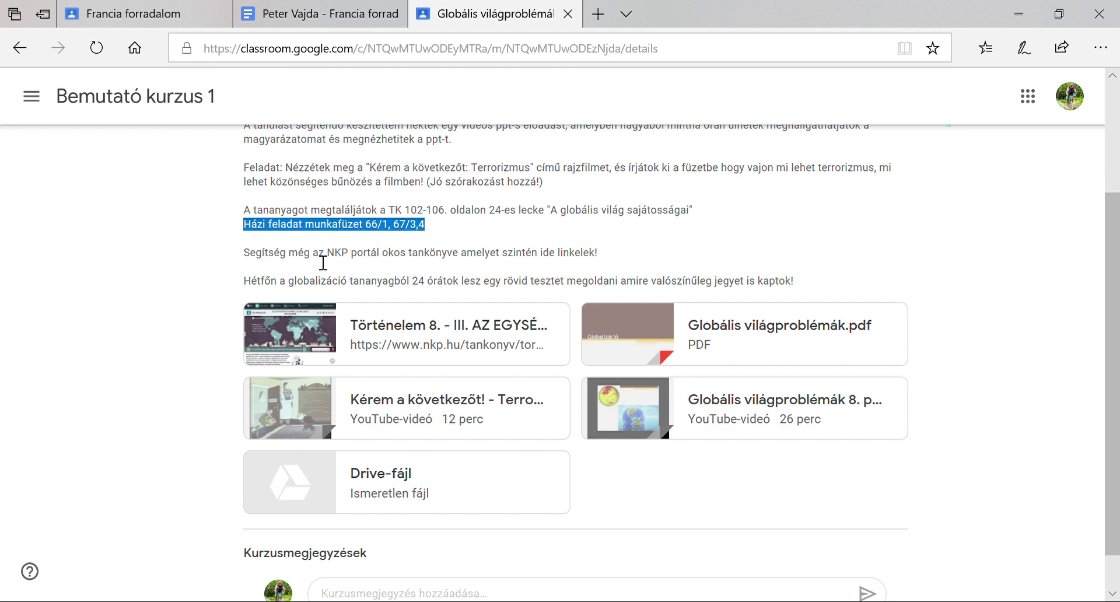
pyautogui.moveTo(339, 265); pyautogui.dragTo(544, 267)
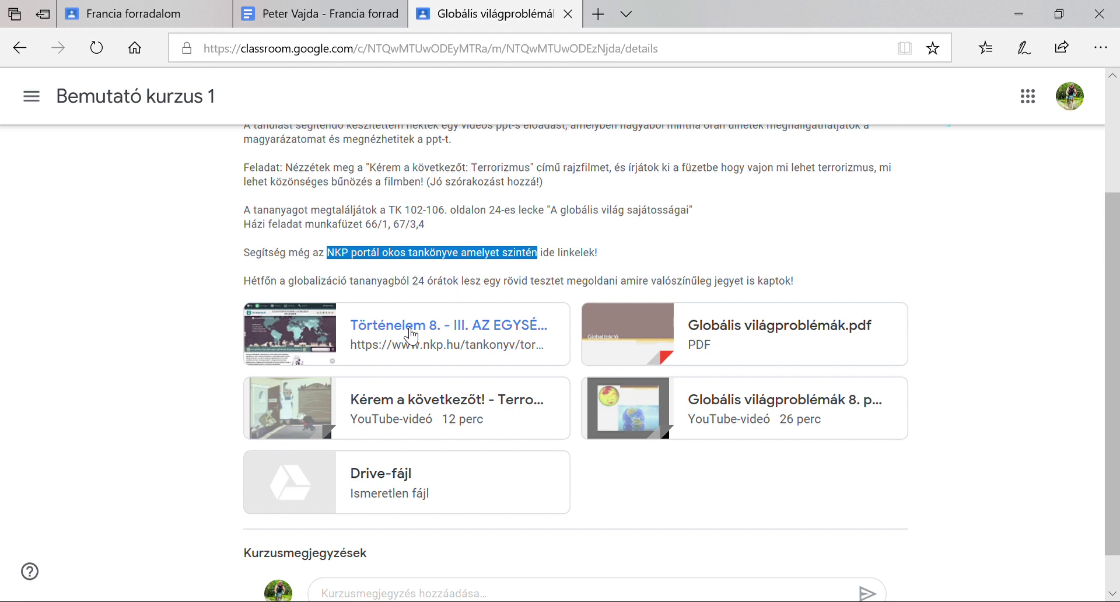
# Open the NKP lesson '24. A globális világ sajátosságai…' and read down to the 'Sikerek és kudarcok' poverty chart
pyautogui.click(413, 336)
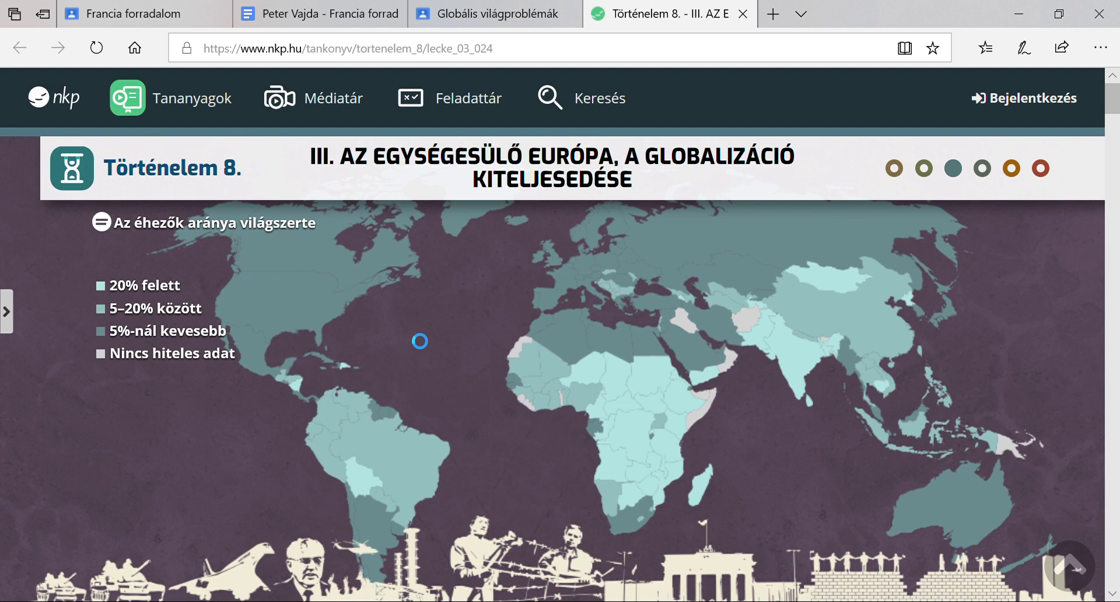
pyautogui.scroll(-10, 422, 306)
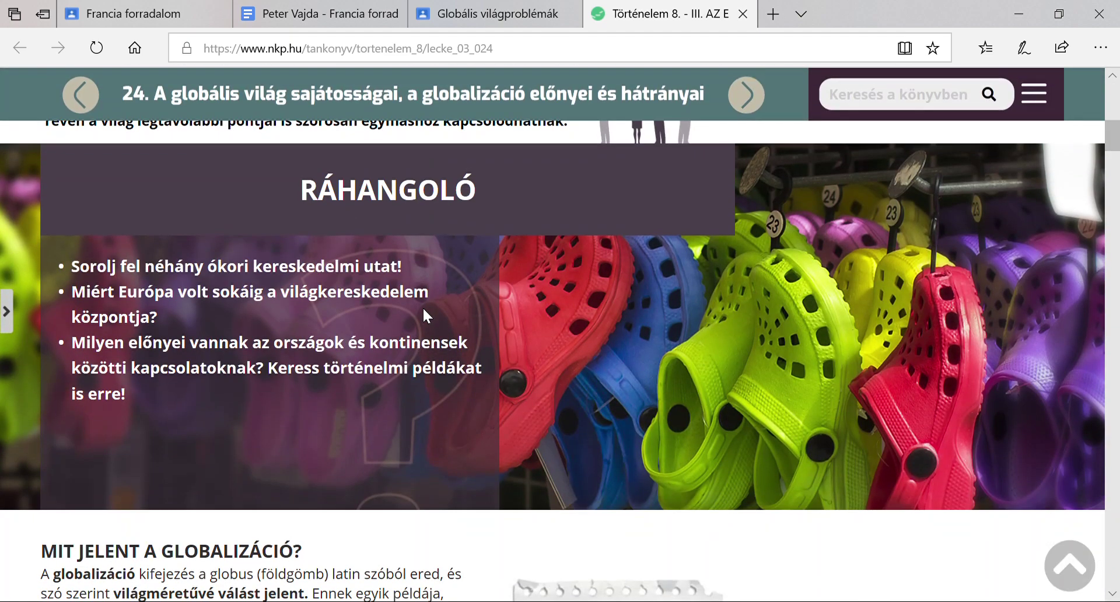
pyautogui.scroll(-8, 423, 306)
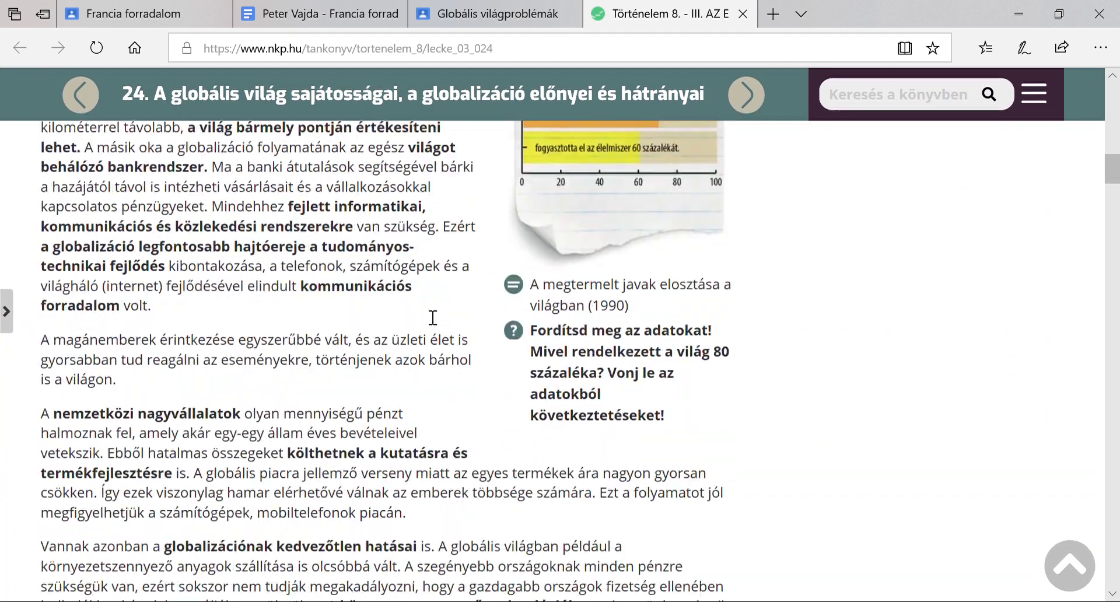
pyautogui.scroll(-2, 432, 318)
pyautogui.scroll(8, 433, 318)
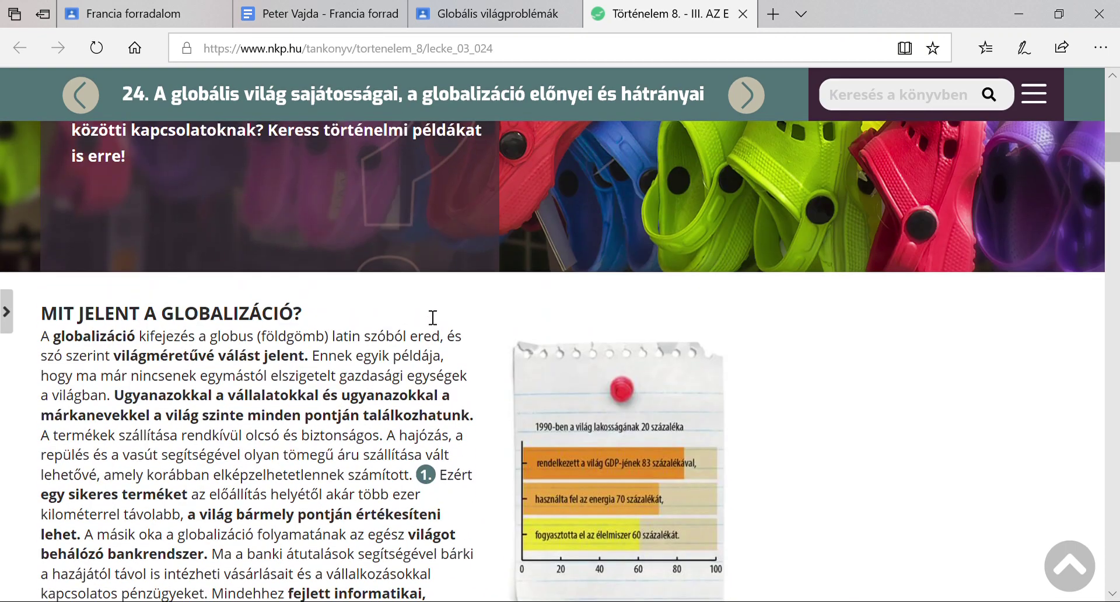
pyautogui.scroll(-4, 433, 318)
pyautogui.scroll(-14, 432, 318)
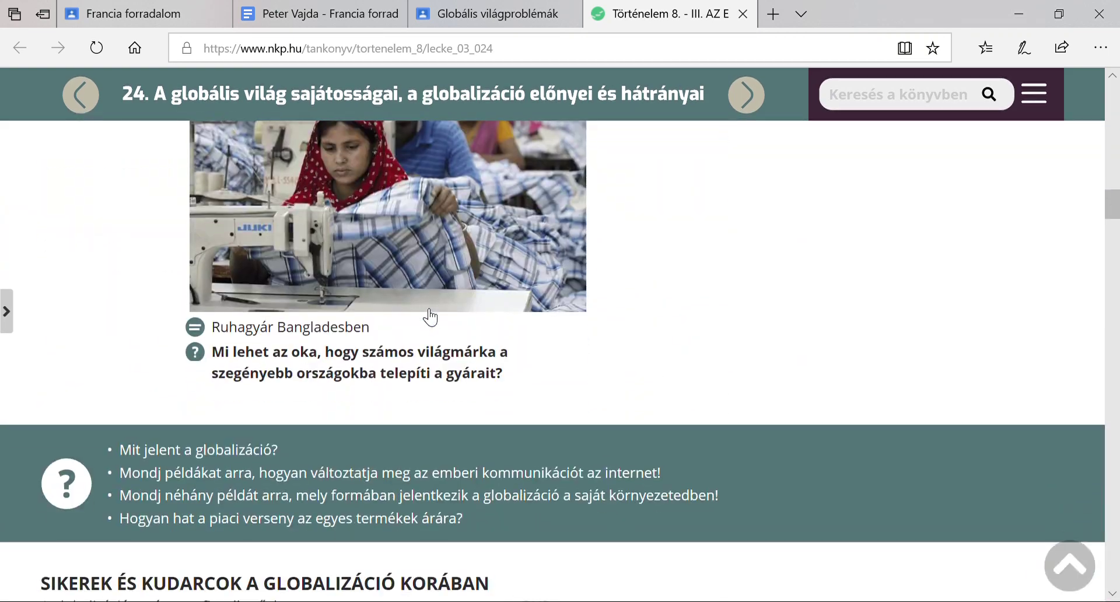
pyautogui.scroll(-1, 430, 318)
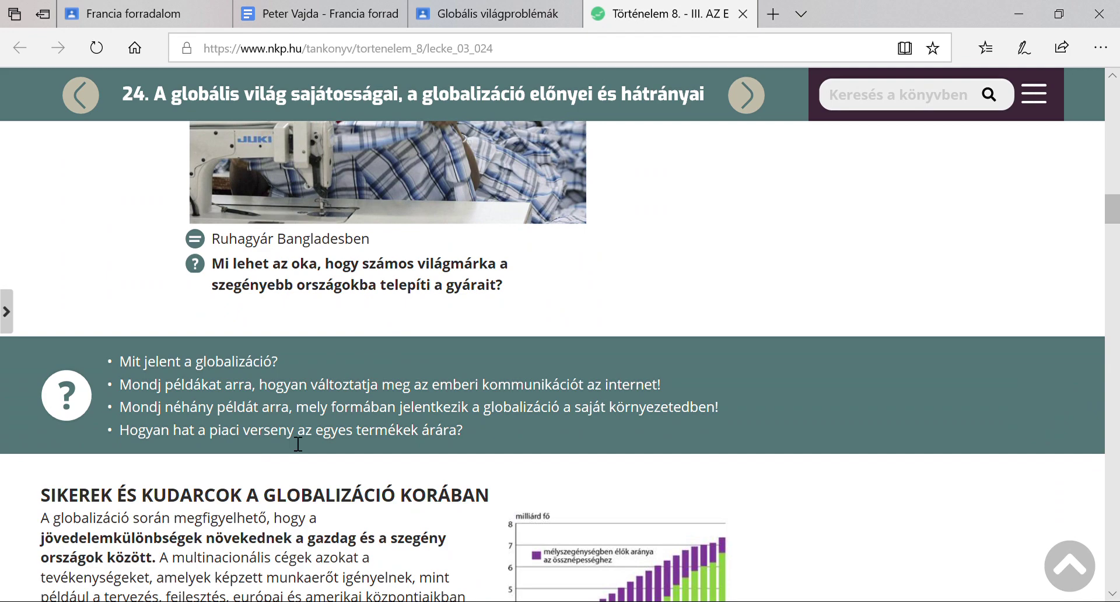
pyautogui.scroll(-3, 377, 401)
pyautogui.scroll(2, 413, 315)
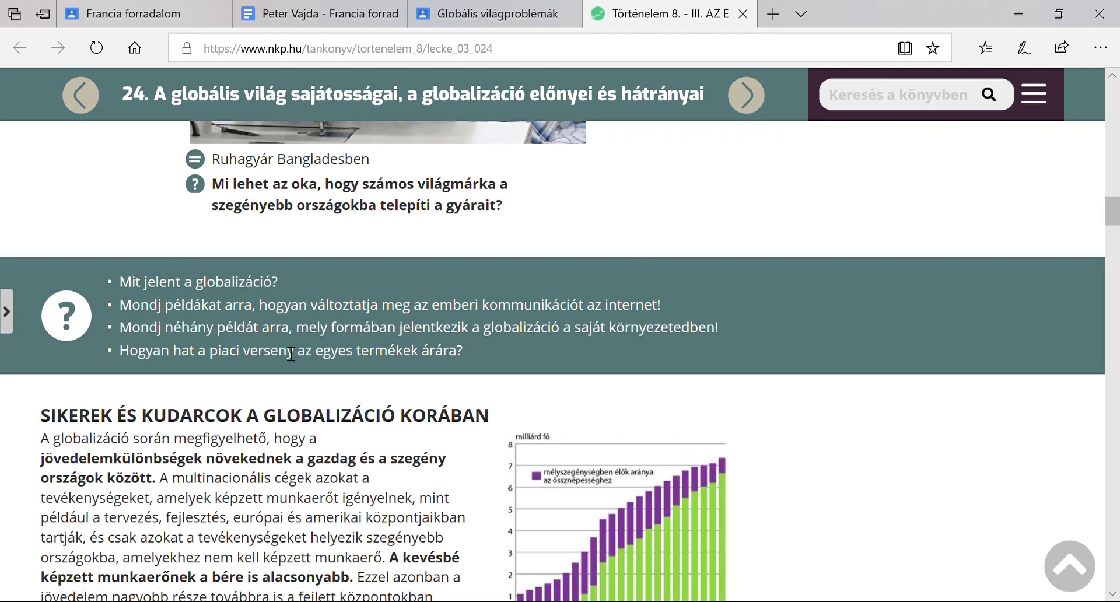
pyautogui.scroll(-2, 290, 354)
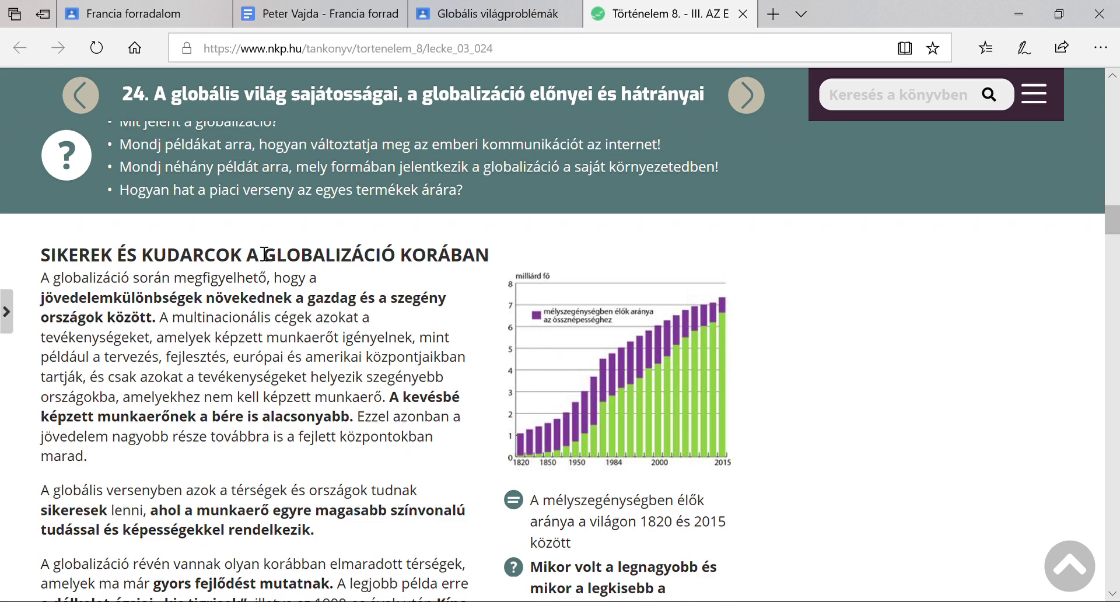
# View the poverty chart and then the Singapore photo enlarged, closing each afterwards
pyautogui.click(585, 361)
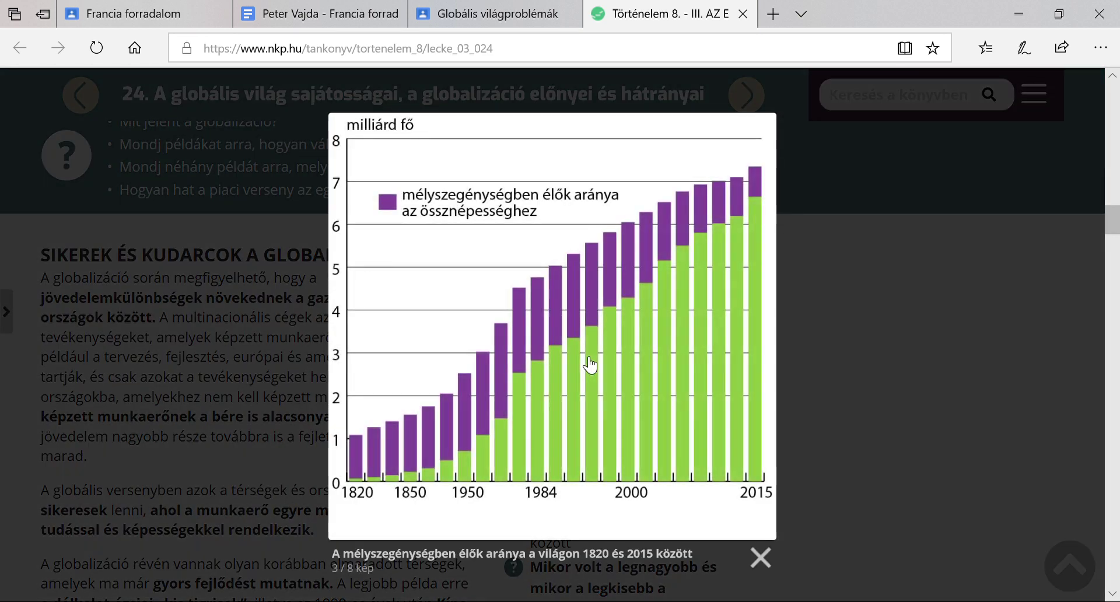
pyautogui.click(759, 559)
pyautogui.scroll(-8, 716, 523)
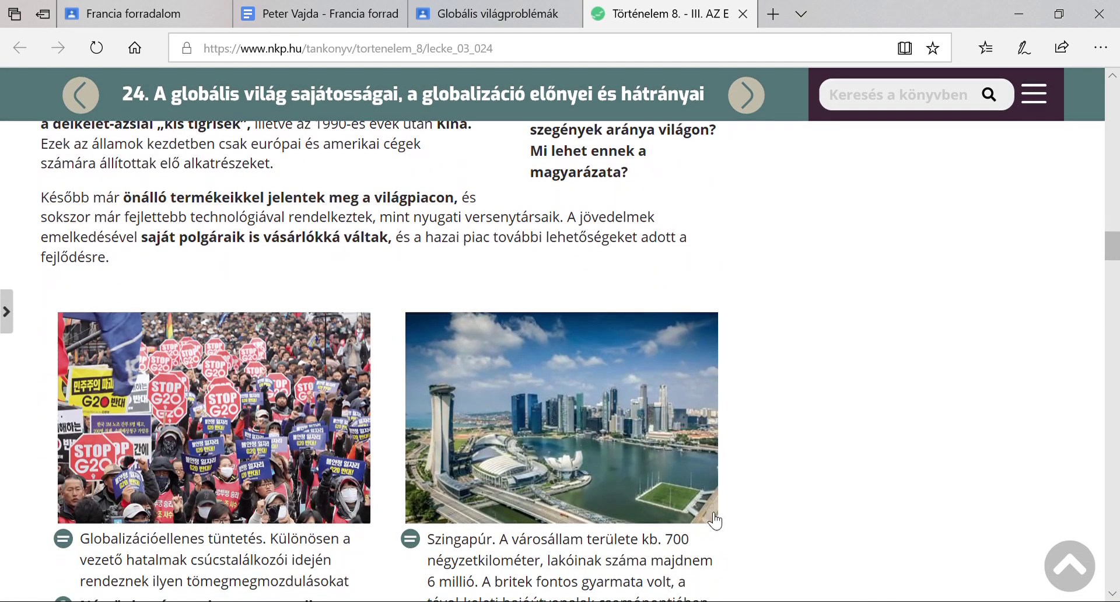
pyautogui.click(568, 441)
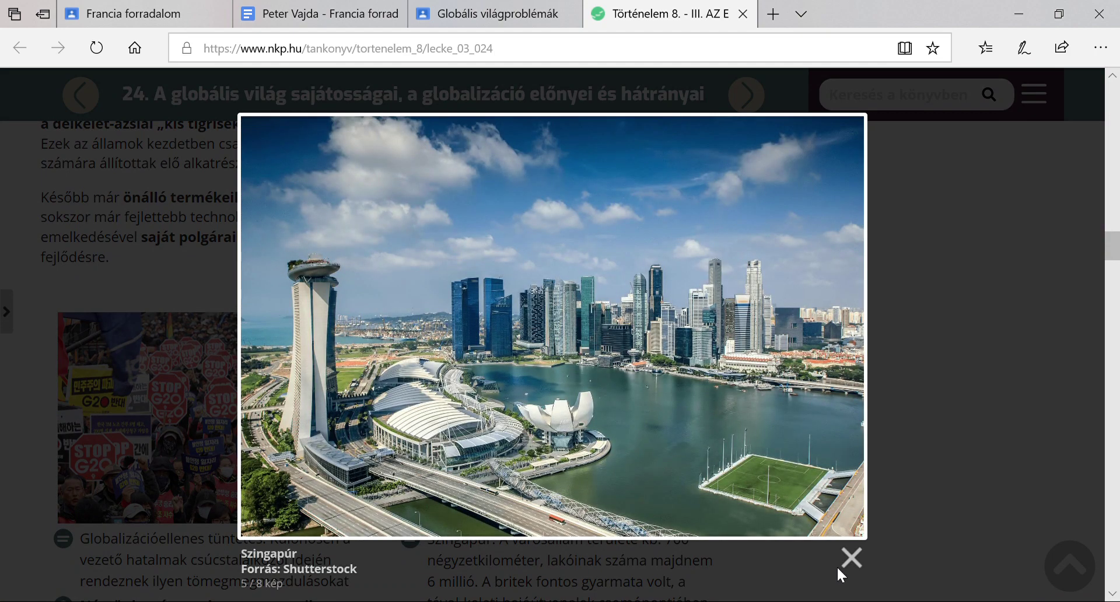
pyautogui.click(851, 558)
# Page the image gallery from Singapore through the Lagos, Afghan children and vaccination photos, then close it
pyautogui.scroll(-3, 649, 499)
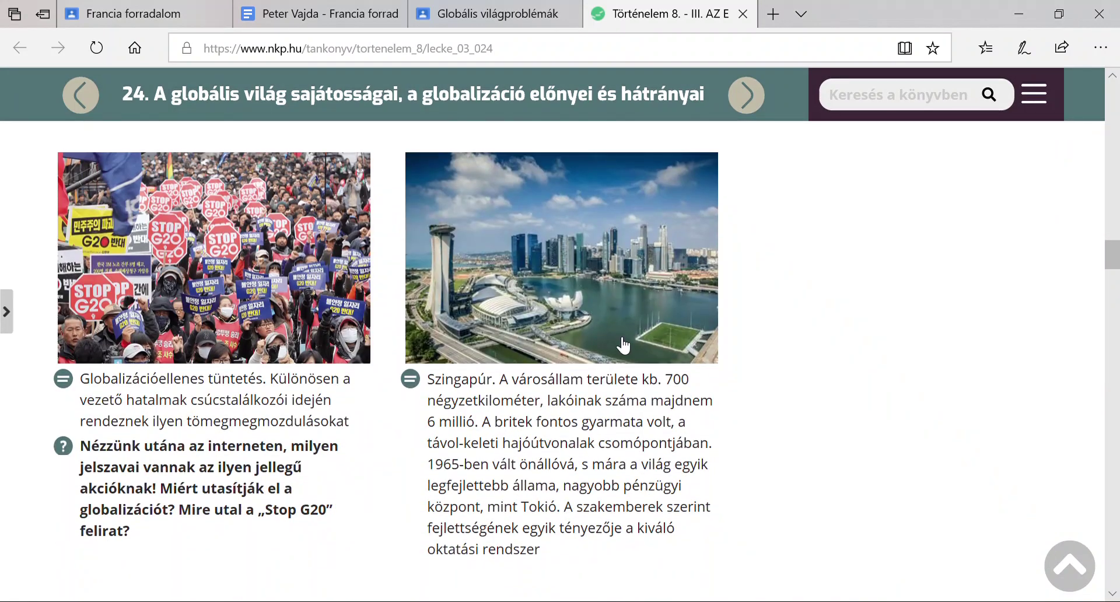
pyautogui.click(620, 344)
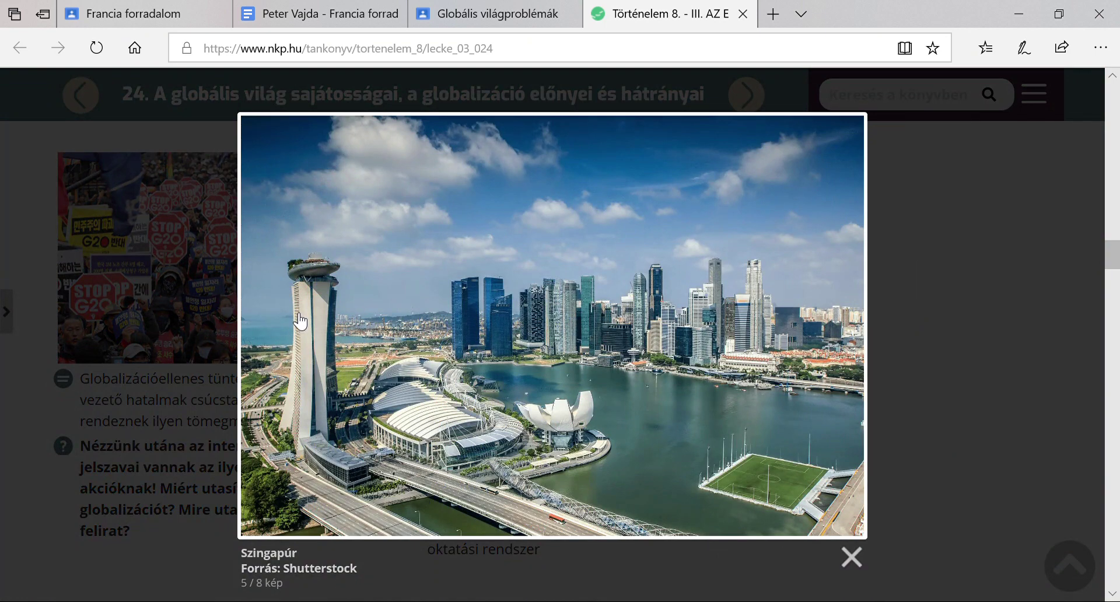
pyautogui.click(846, 324)
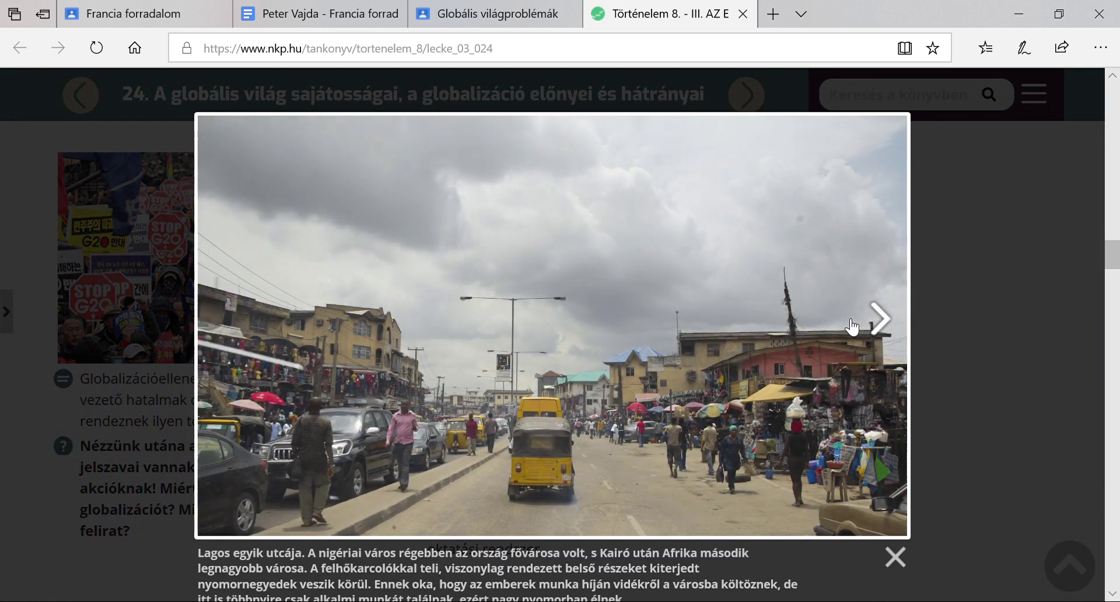
pyautogui.click(879, 318)
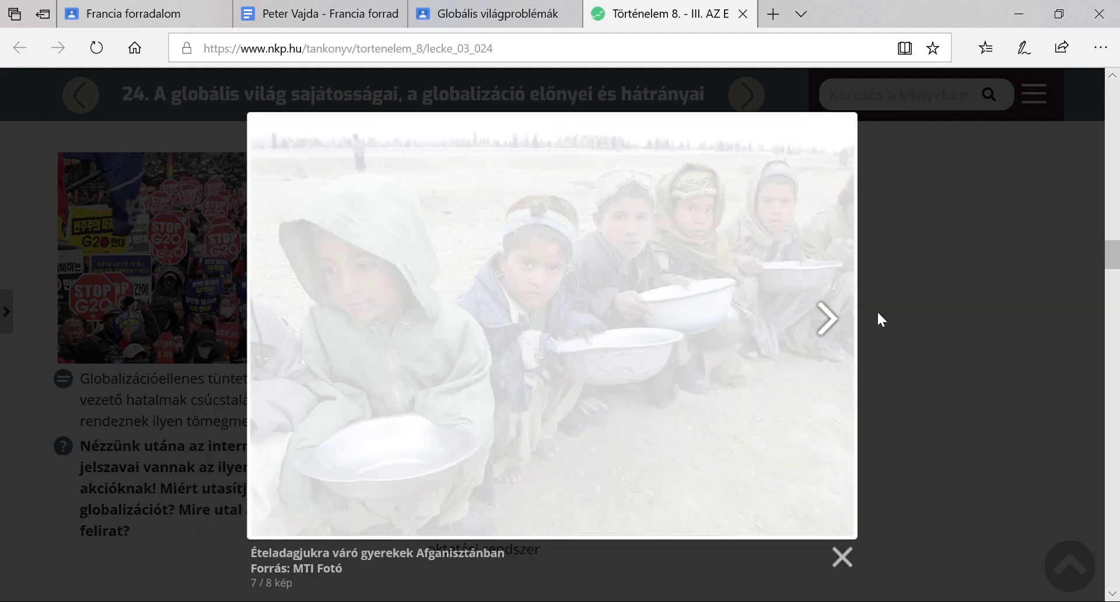
pyautogui.click(841, 321)
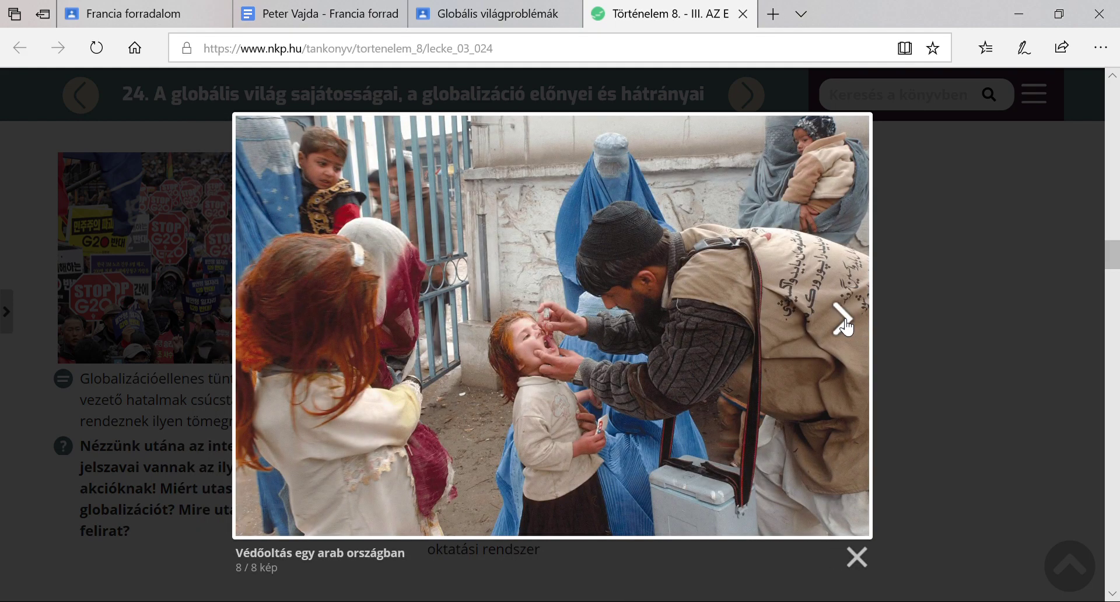
pyautogui.click(843, 321)
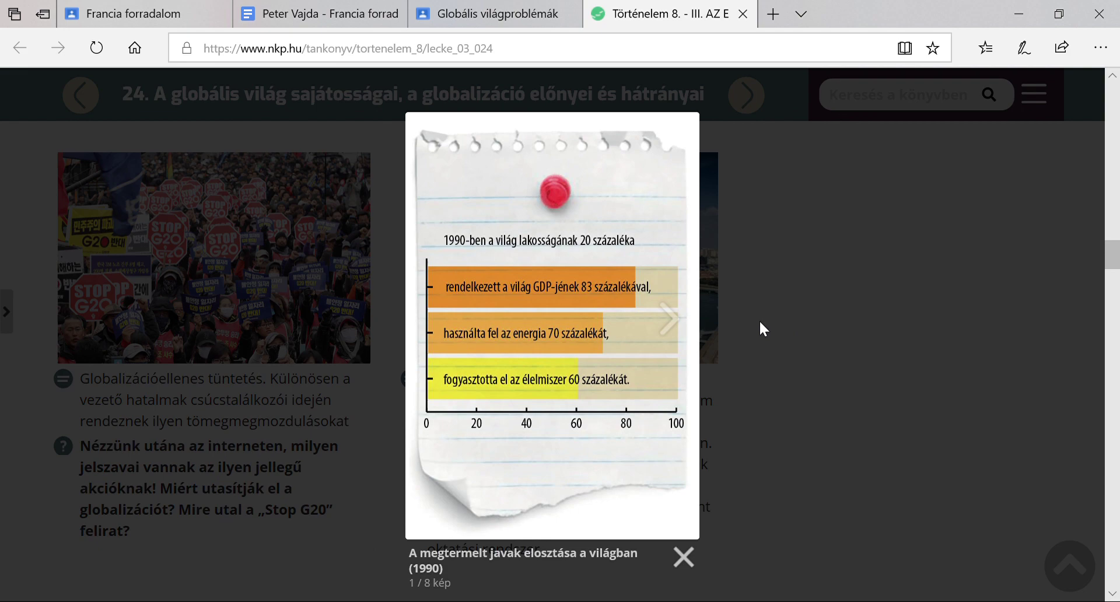
pyautogui.click(682, 556)
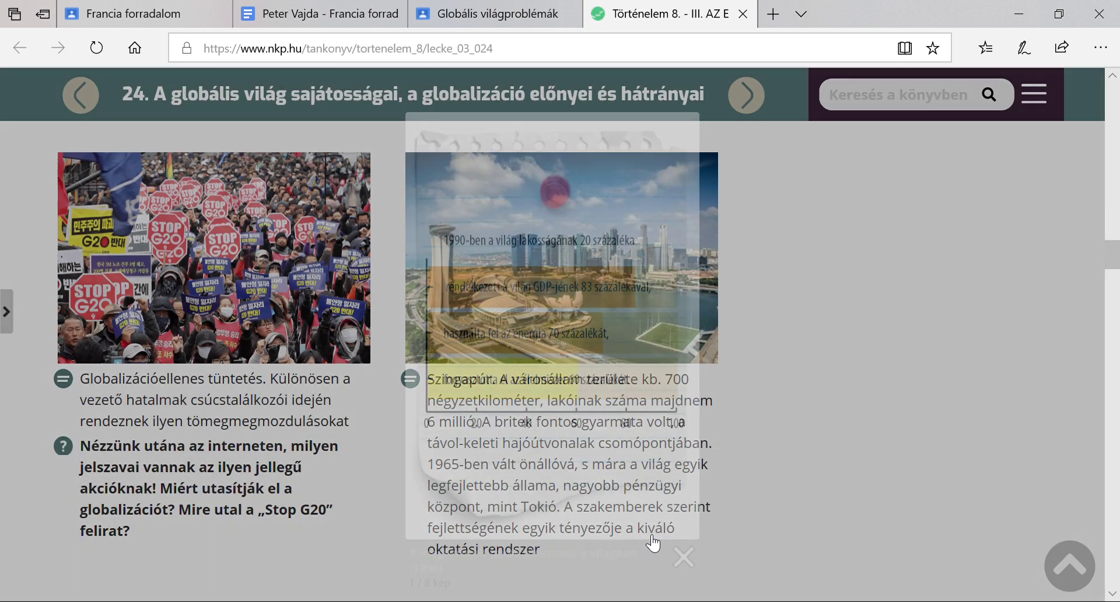
# Start the globalisation advantages/disadvantages drag-and-drop exercise and expand it to fill the window
pyautogui.scroll(-3, 534, 415)
pyautogui.scroll(-7, 534, 415)
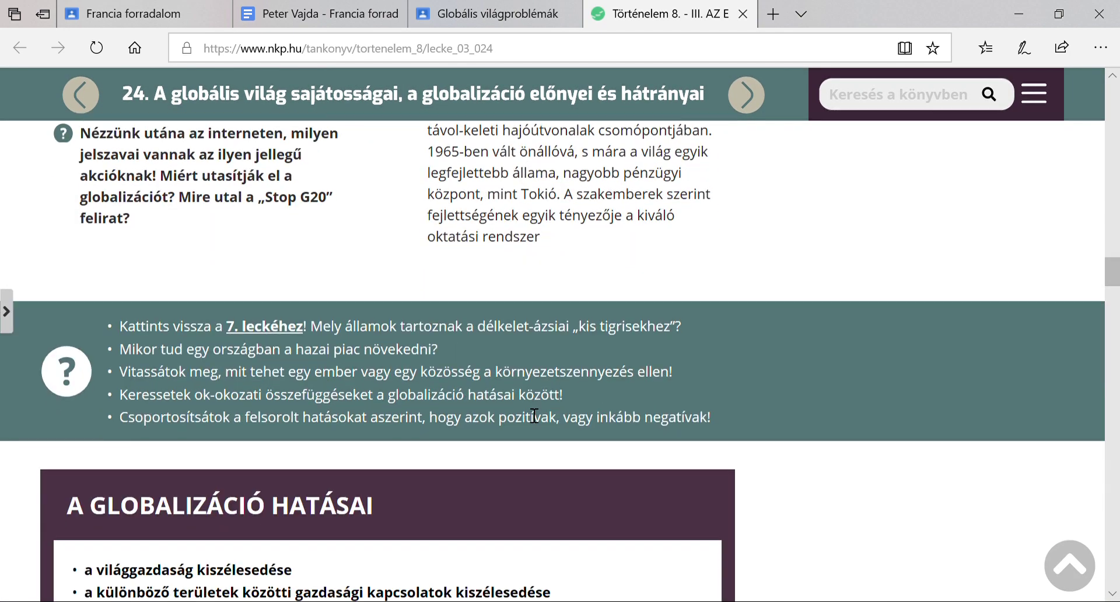
pyautogui.scroll(-13, 534, 415)
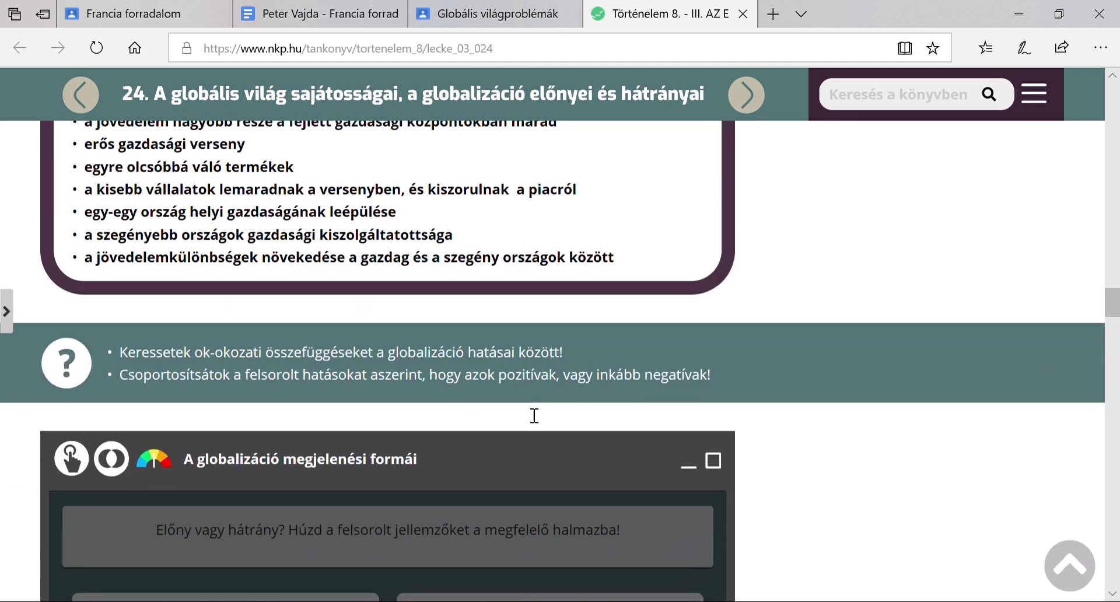
pyautogui.scroll(4, 534, 416)
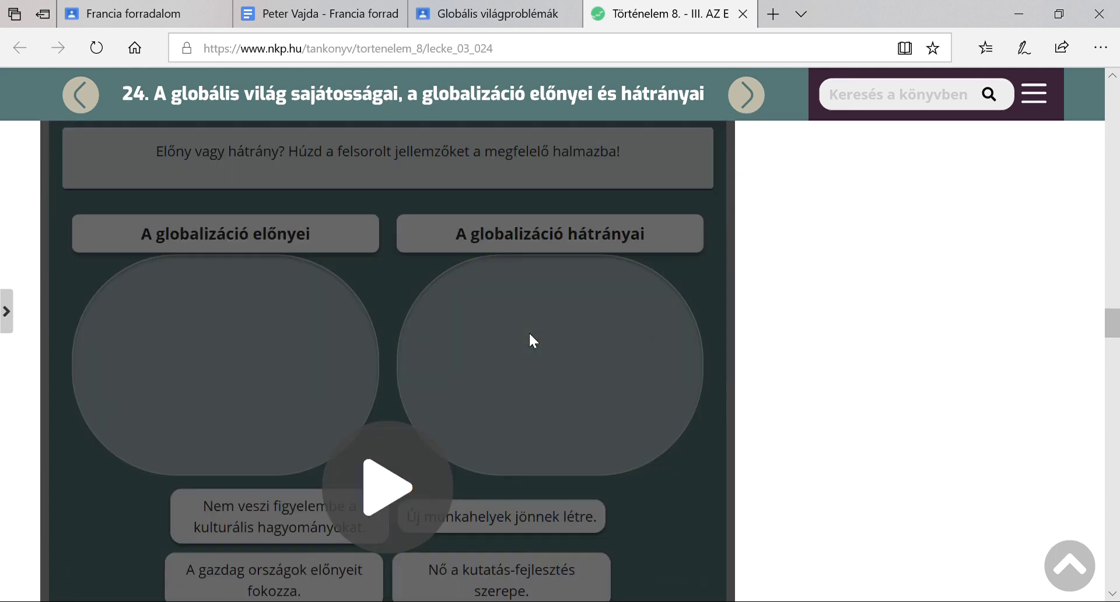
pyautogui.scroll(-5, 529, 331)
pyautogui.click(382, 382)
pyautogui.scroll(4, 423, 373)
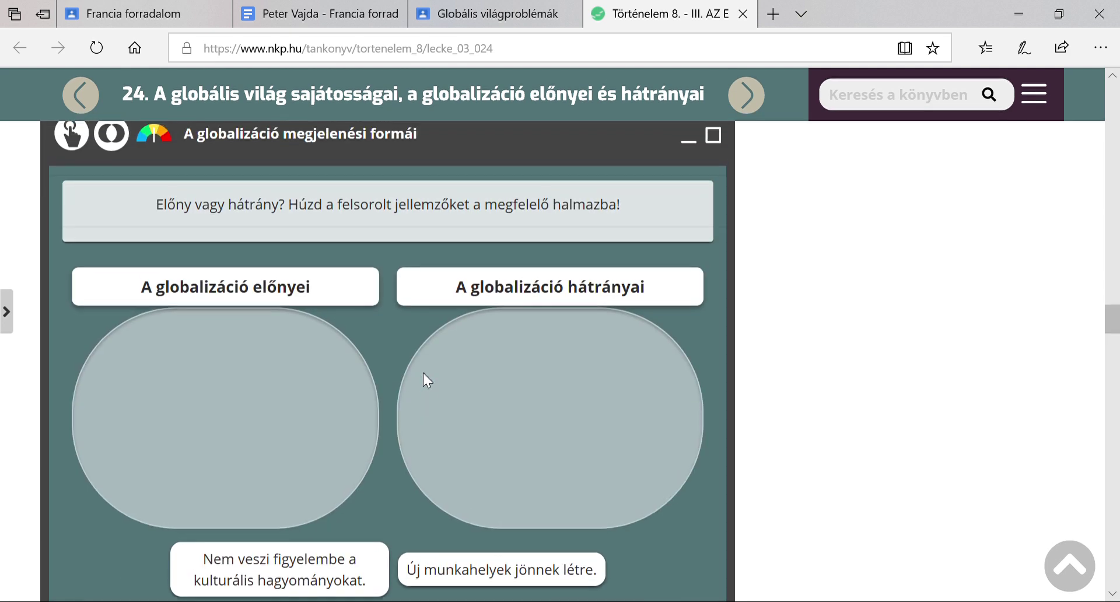
pyautogui.click(714, 217)
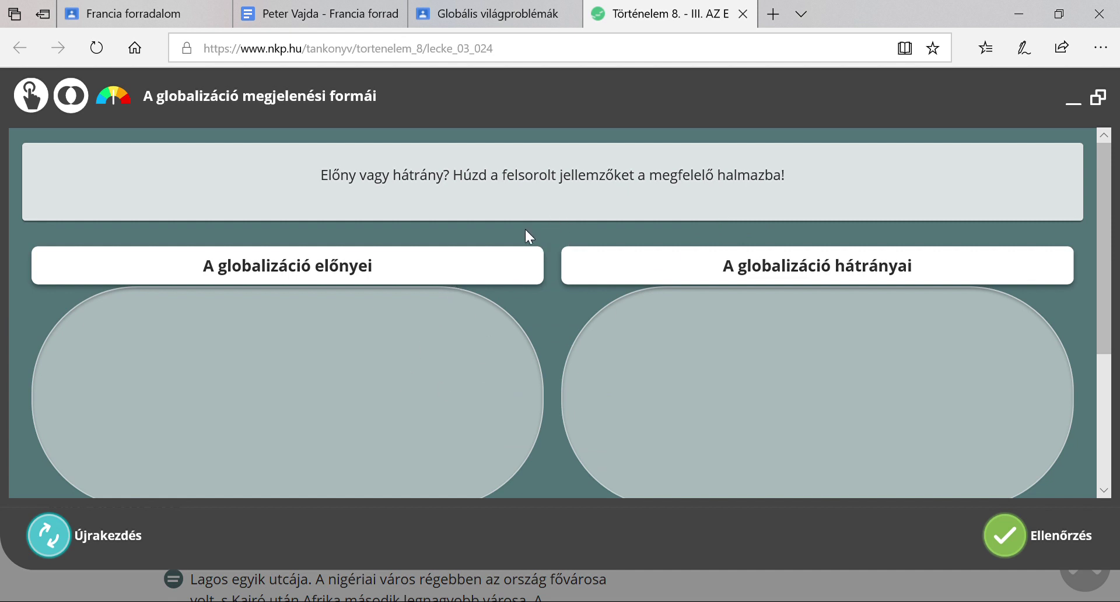
pyautogui.scroll(-1, 547, 313)
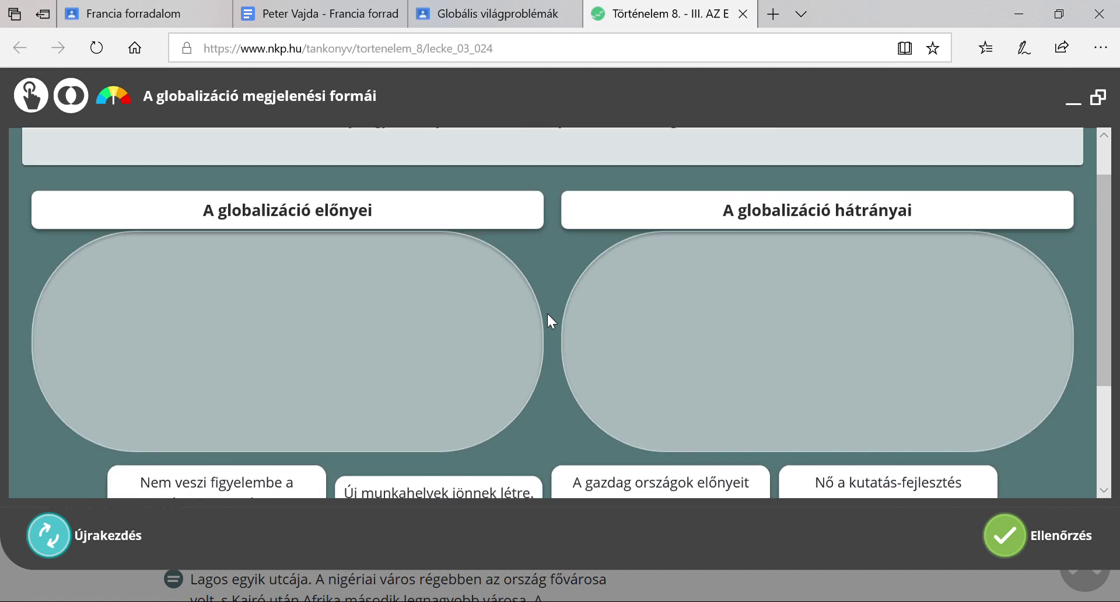
pyautogui.scroll(-1, 547, 313)
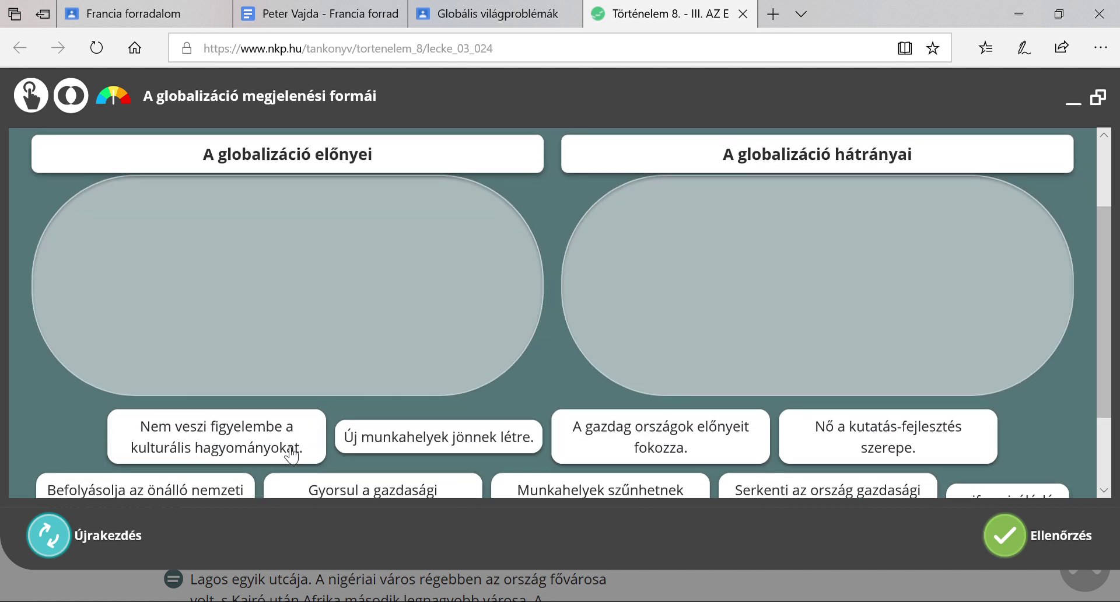
# Put the cultural-traditions, rich-countries, national-decisions and job-loss cards in hátrányai, and the new-jobs, R&D, growth and development cards in előnyei
pyautogui.moveTo(221, 402); pyautogui.dragTo(759, 237)
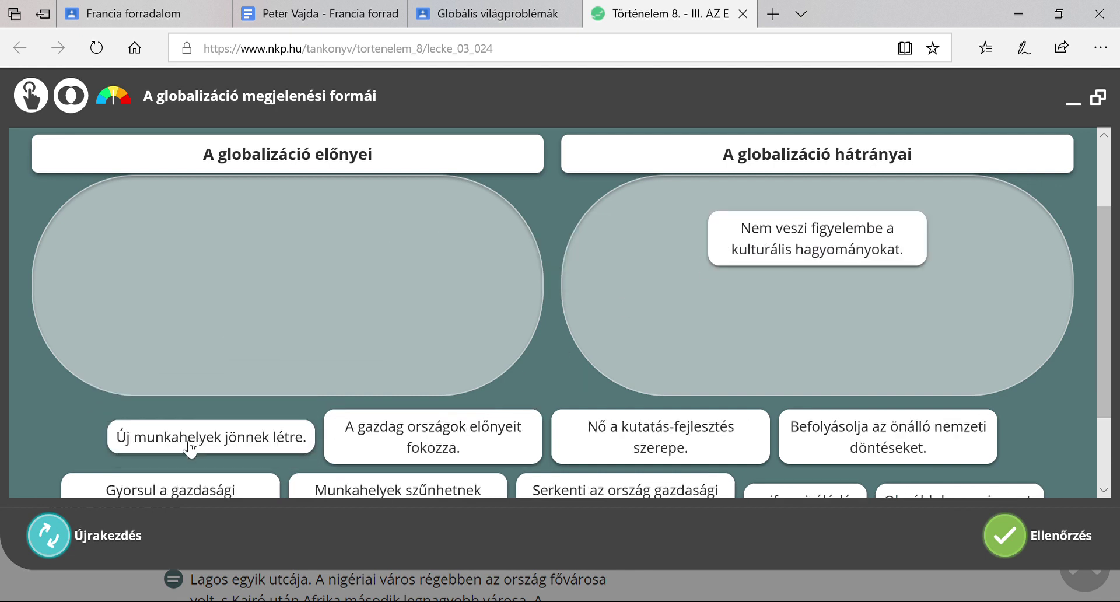
pyautogui.moveTo(191, 447); pyautogui.dragTo(149, 219)
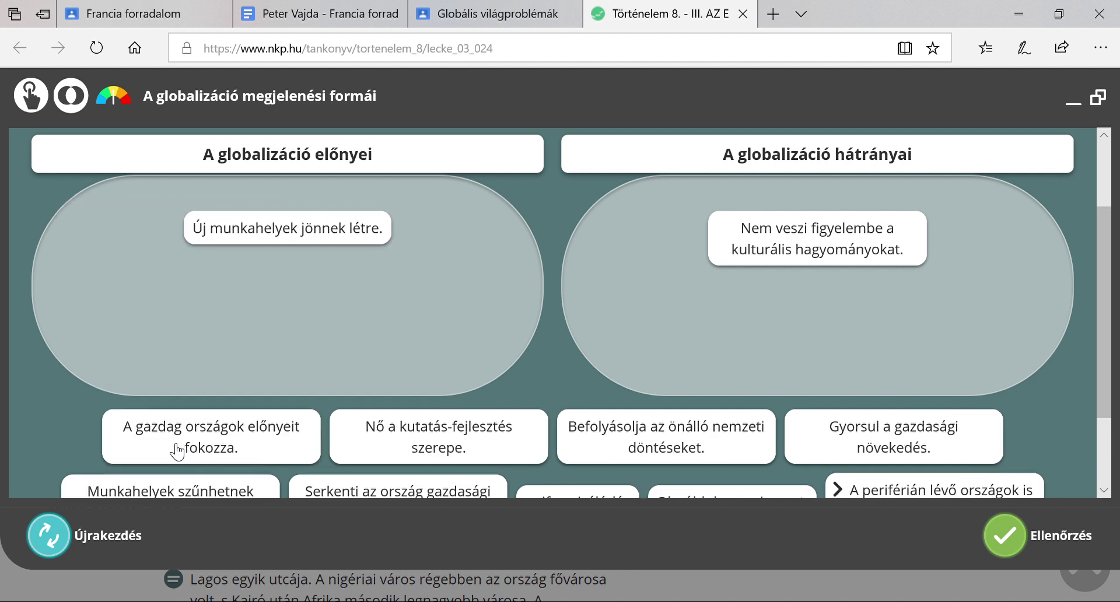
pyautogui.moveTo(175, 449); pyautogui.dragTo(662, 321)
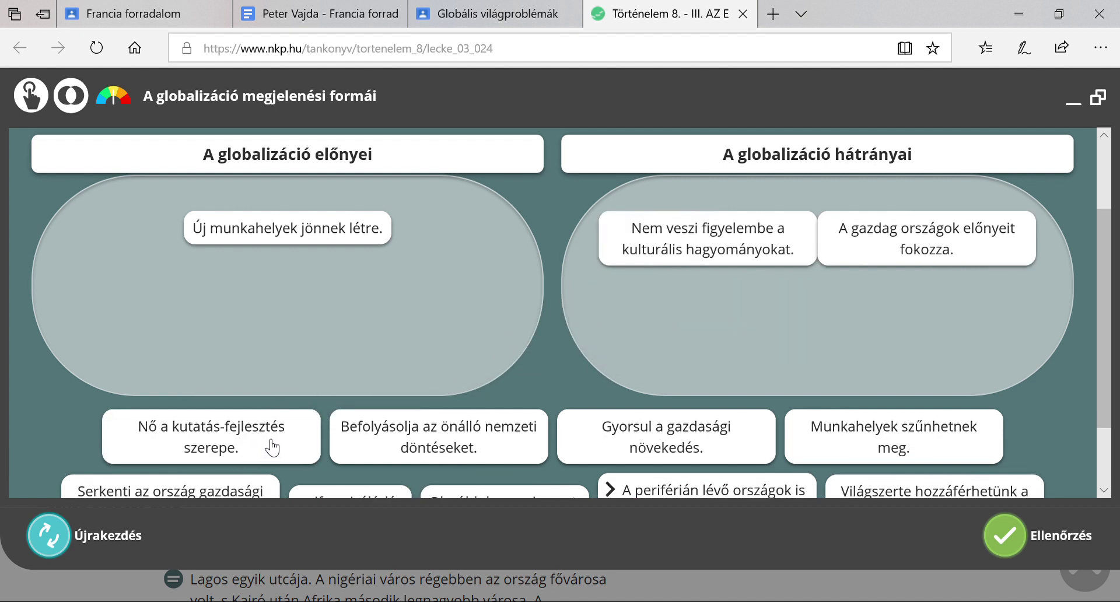
pyautogui.moveTo(274, 452); pyautogui.dragTo(199, 295)
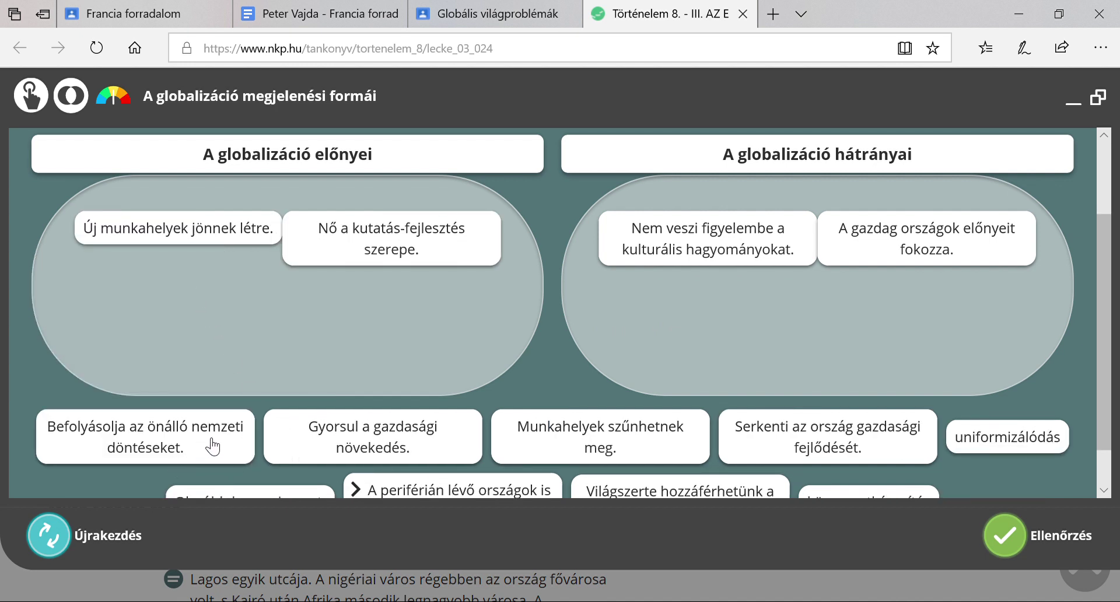
pyautogui.moveTo(207, 449); pyautogui.dragTo(742, 332)
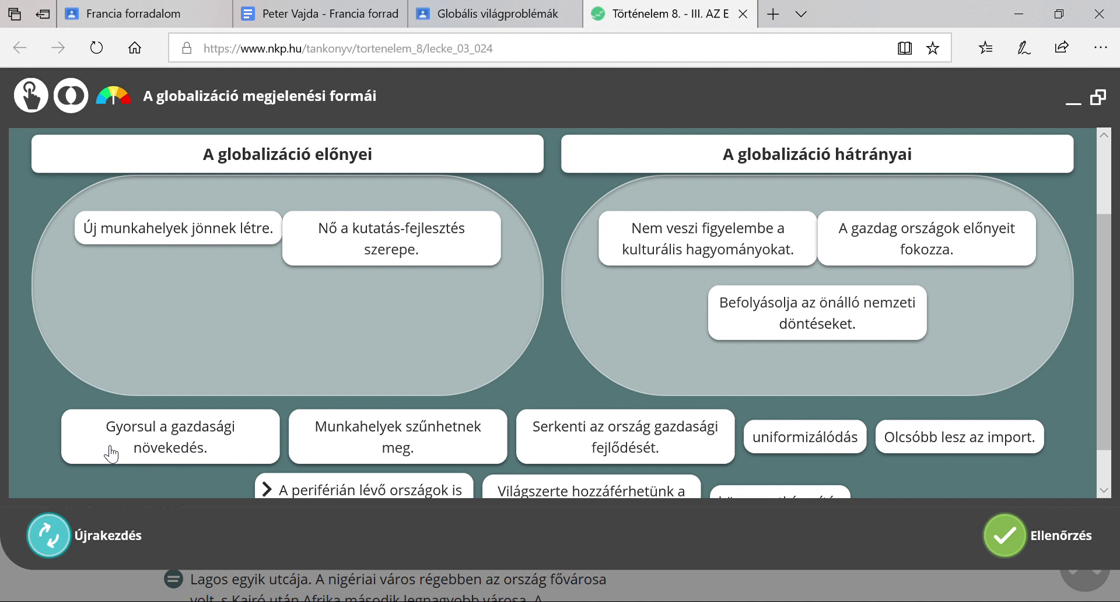
pyautogui.moveTo(111, 454); pyautogui.dragTo(142, 307)
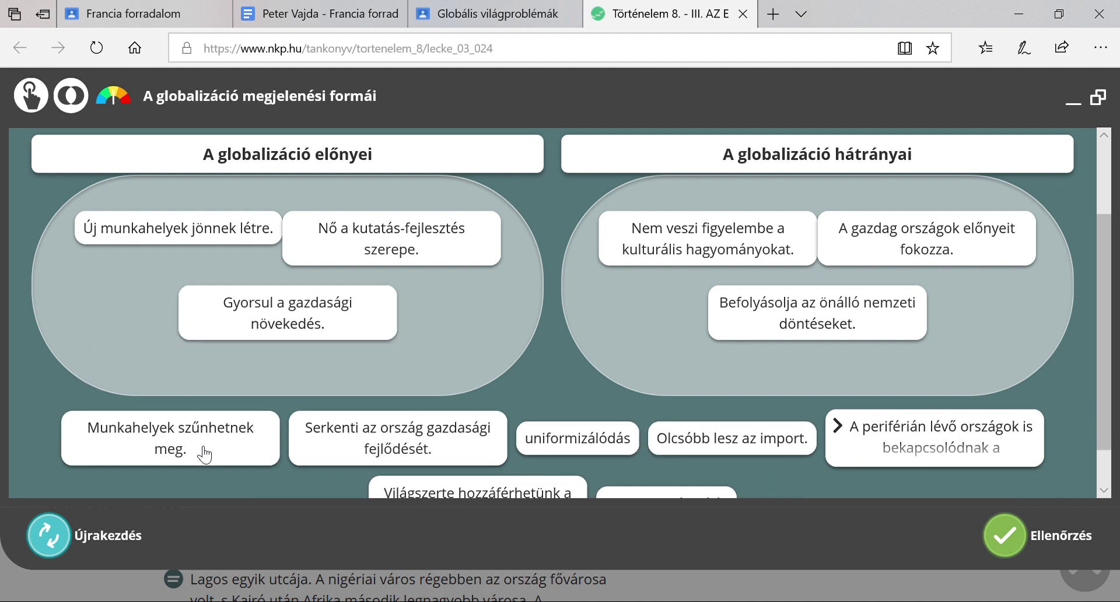
pyautogui.moveTo(204, 453); pyautogui.dragTo(735, 373)
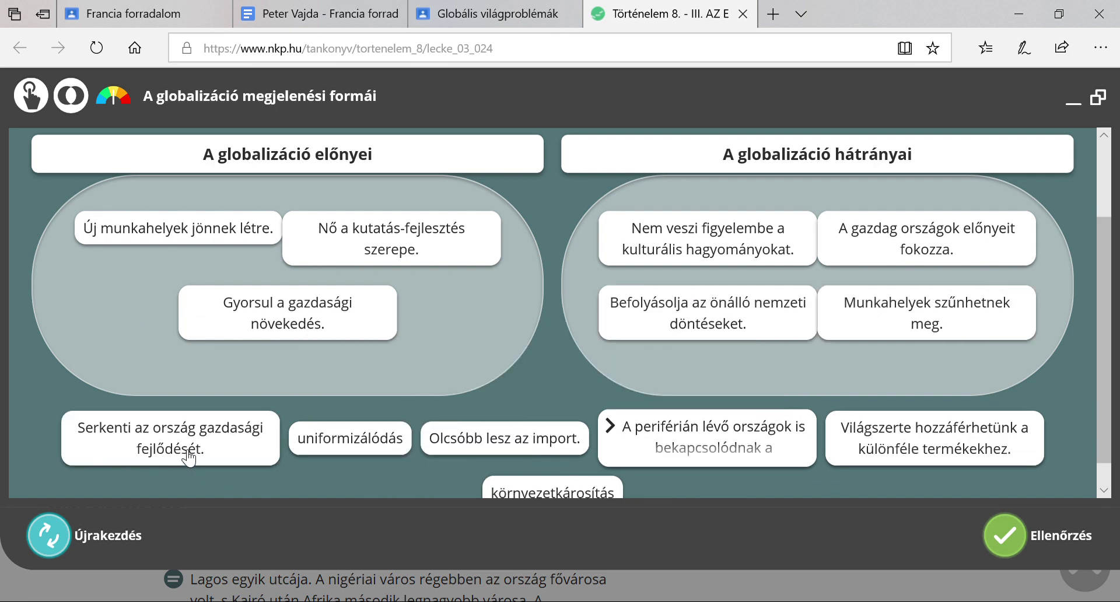
pyautogui.moveTo(219, 451); pyautogui.dragTo(225, 392)
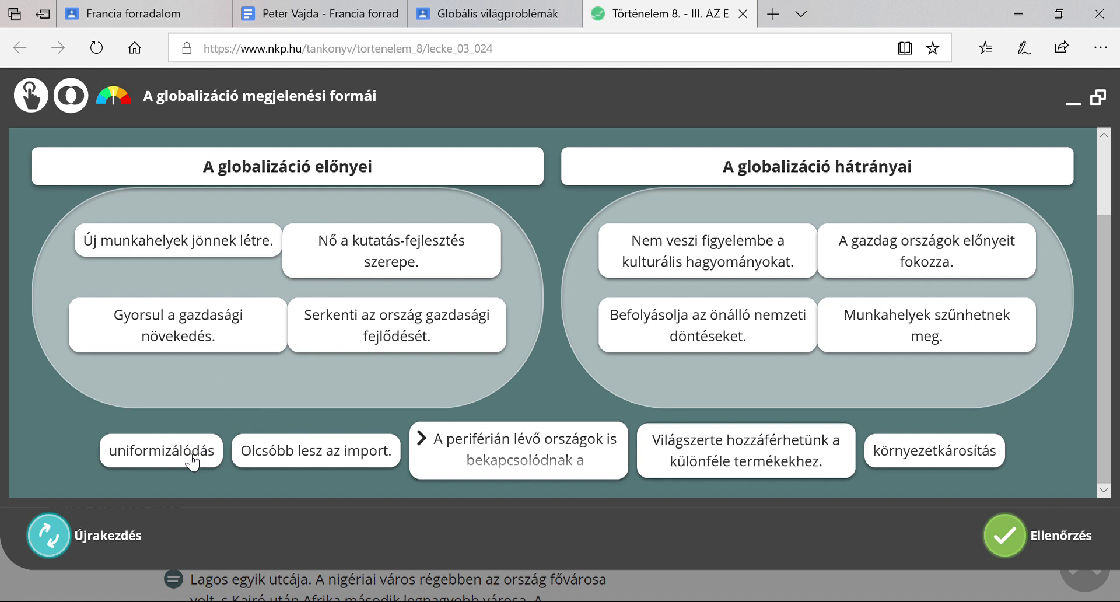
# Put uniformizálódás and környezetkárosítás in hátrányai, and cheaper imports, periphery countries and worldwide product access in előnyei
pyautogui.moveTo(191, 461); pyautogui.dragTo(717, 388)
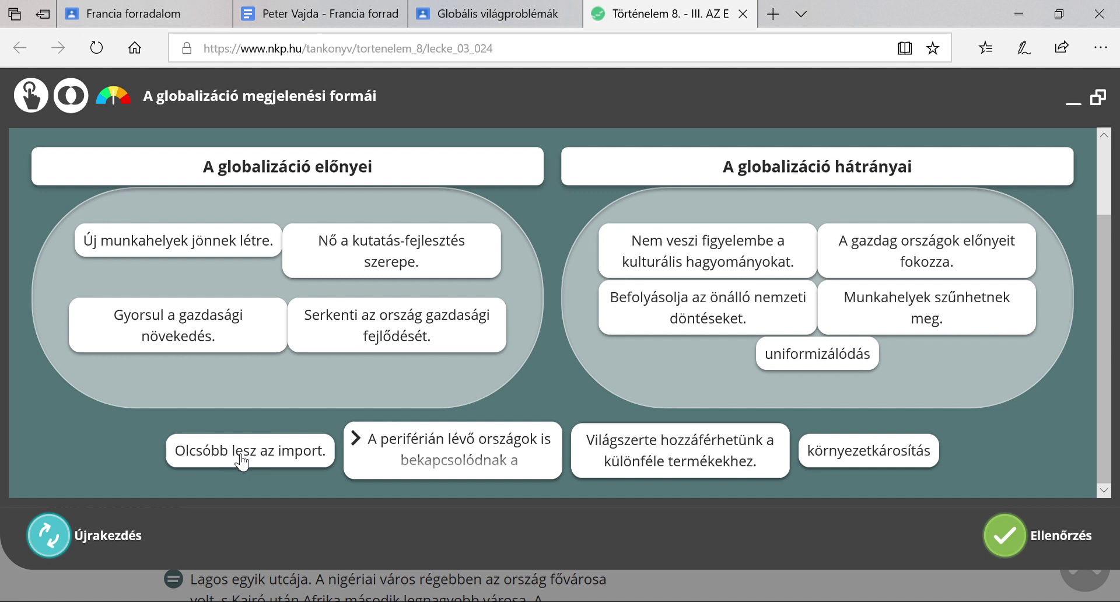
pyautogui.moveTo(241, 458); pyautogui.dragTo(197, 386)
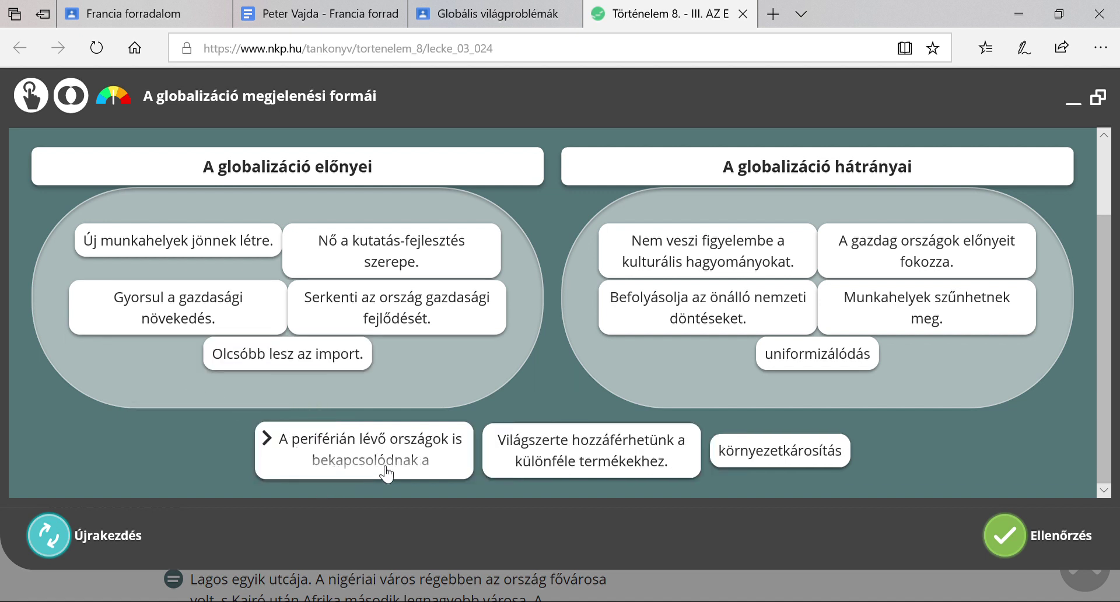
pyautogui.moveTo(387, 465); pyautogui.dragTo(397, 378)
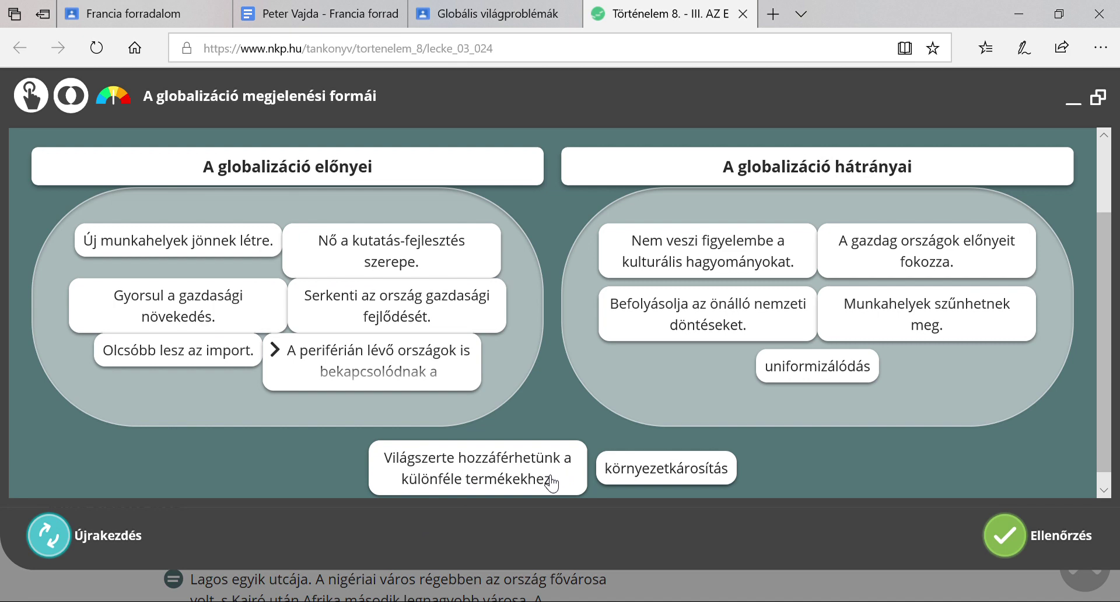
pyautogui.moveTo(528, 469); pyautogui.dragTo(339, 403)
pyautogui.scroll(-1, 555, 451)
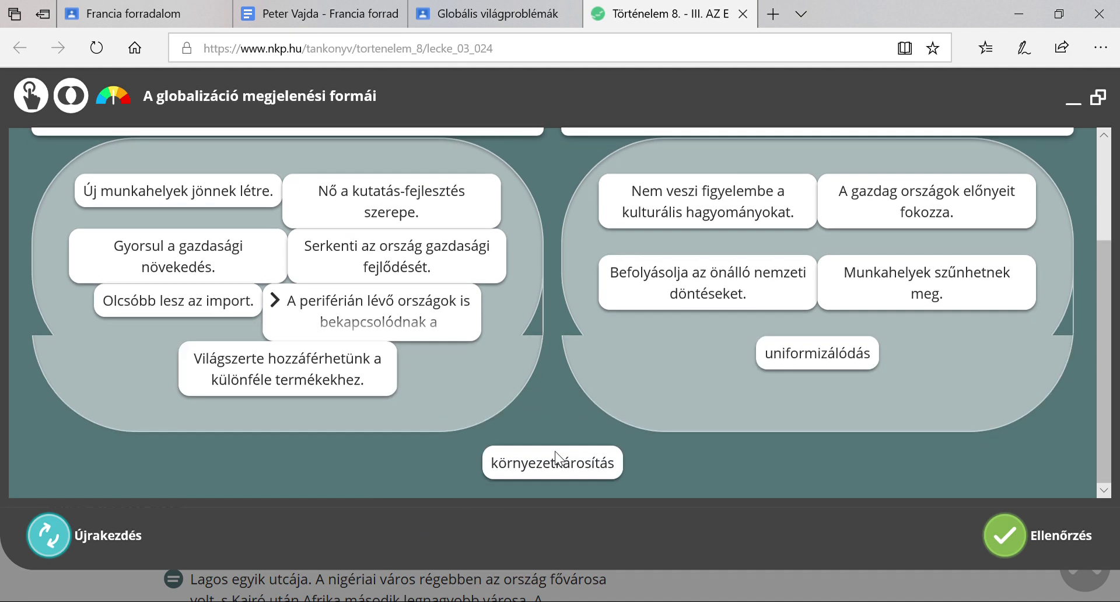
pyautogui.moveTo(608, 457); pyautogui.dragTo(708, 395)
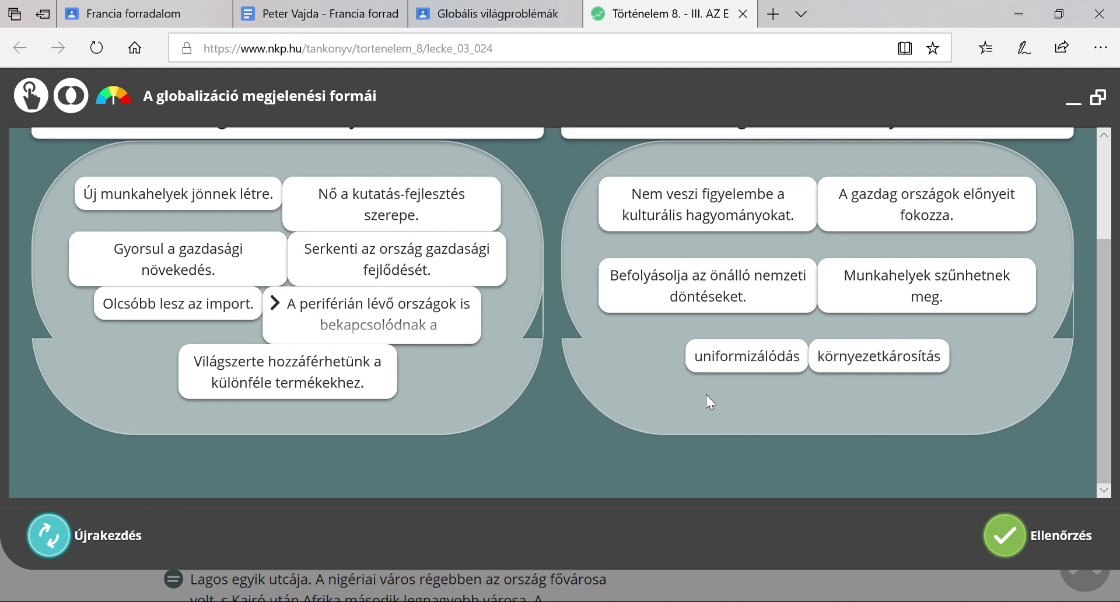
pyautogui.scroll(1, 154, 394)
pyautogui.scroll(-1, 155, 393)
# Check the sorting to get 'A megoldásod tökéletes!', glance at similar exercises, then dismiss the feedback
pyautogui.click(995, 529)
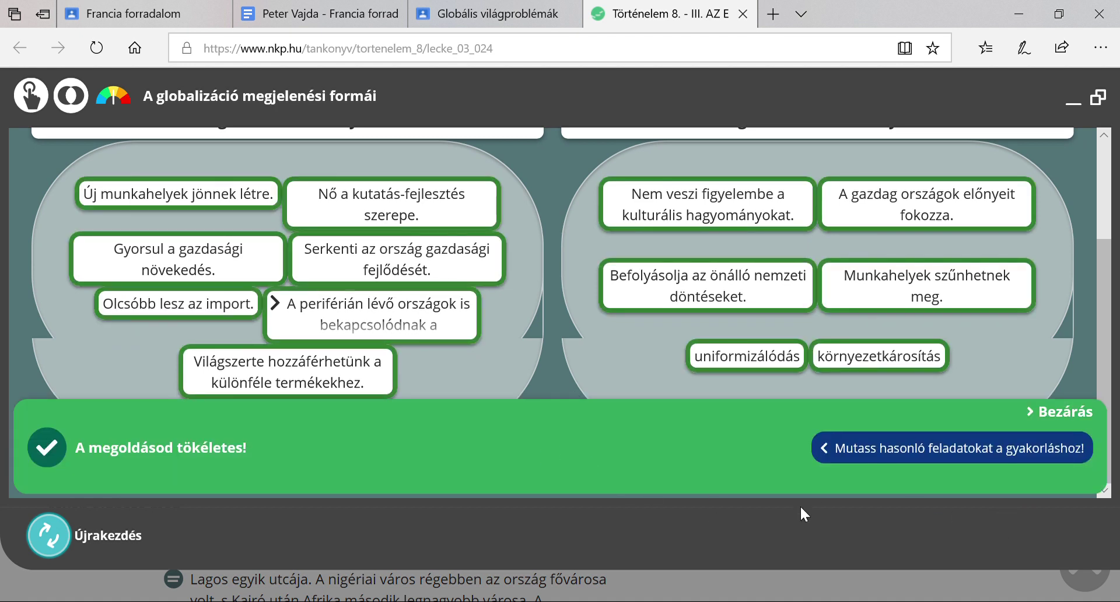
pyautogui.click(1043, 455)
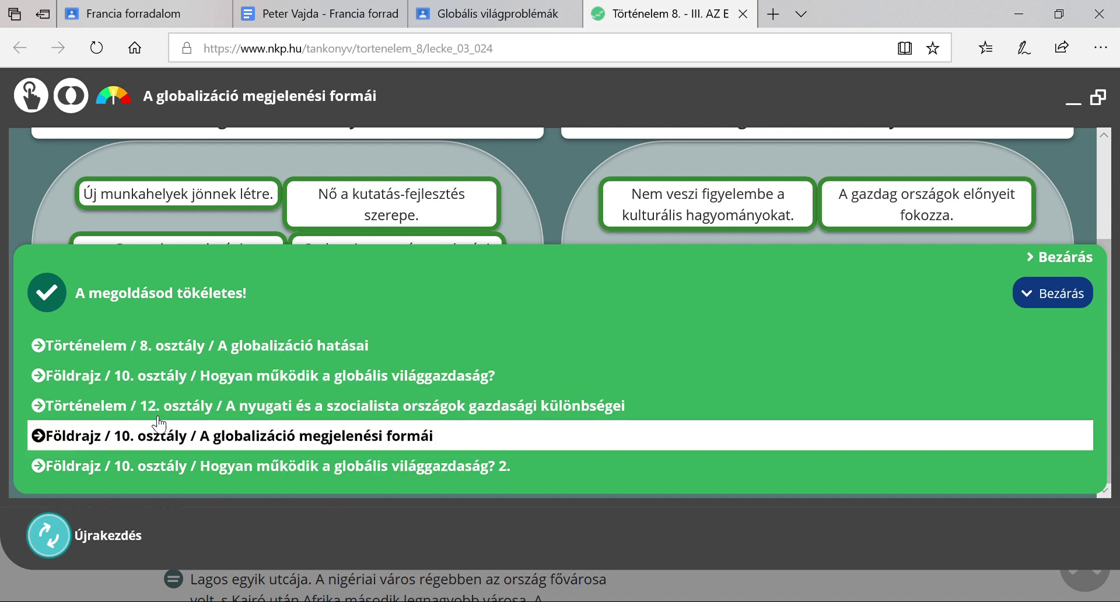
pyautogui.click(1026, 303)
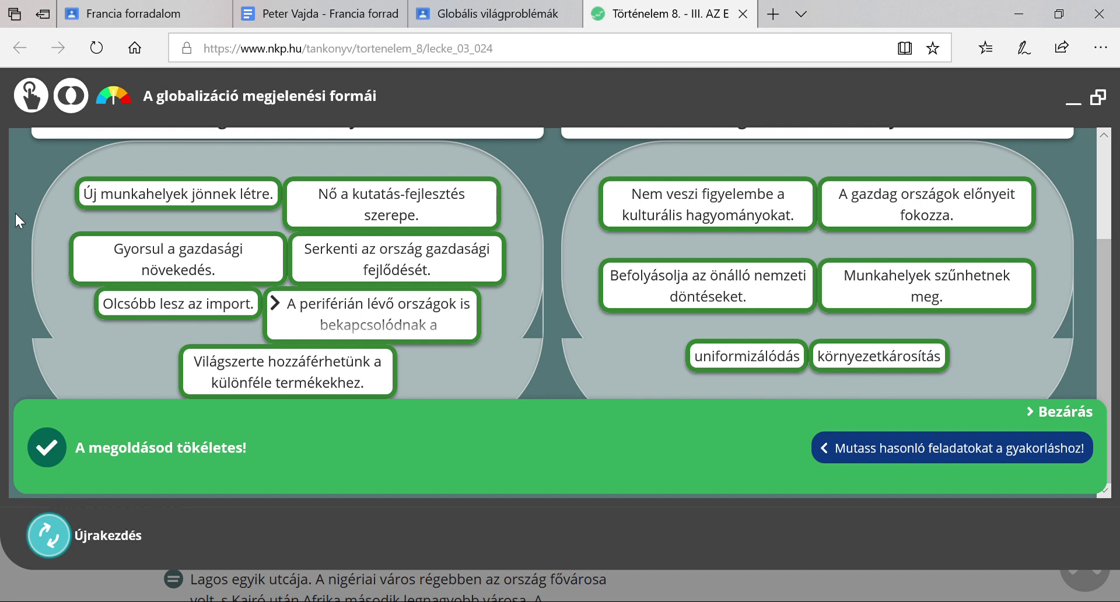
pyautogui.click(1061, 412)
pyautogui.scroll(1, 875, 466)
pyautogui.scroll(1, 814, 490)
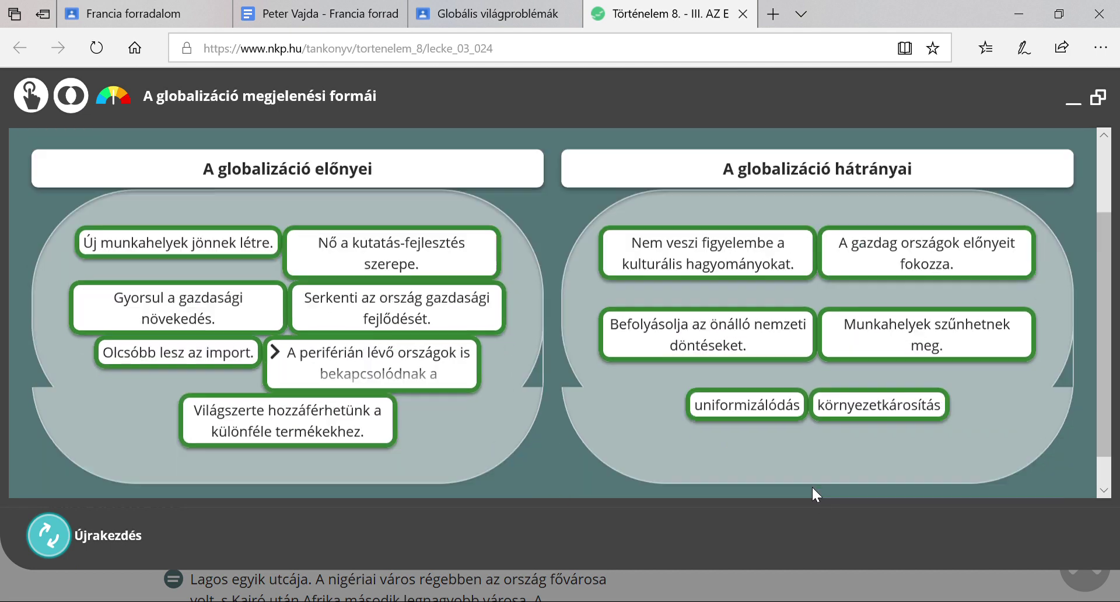
pyautogui.scroll(-2, 813, 488)
pyautogui.scroll(2, 814, 480)
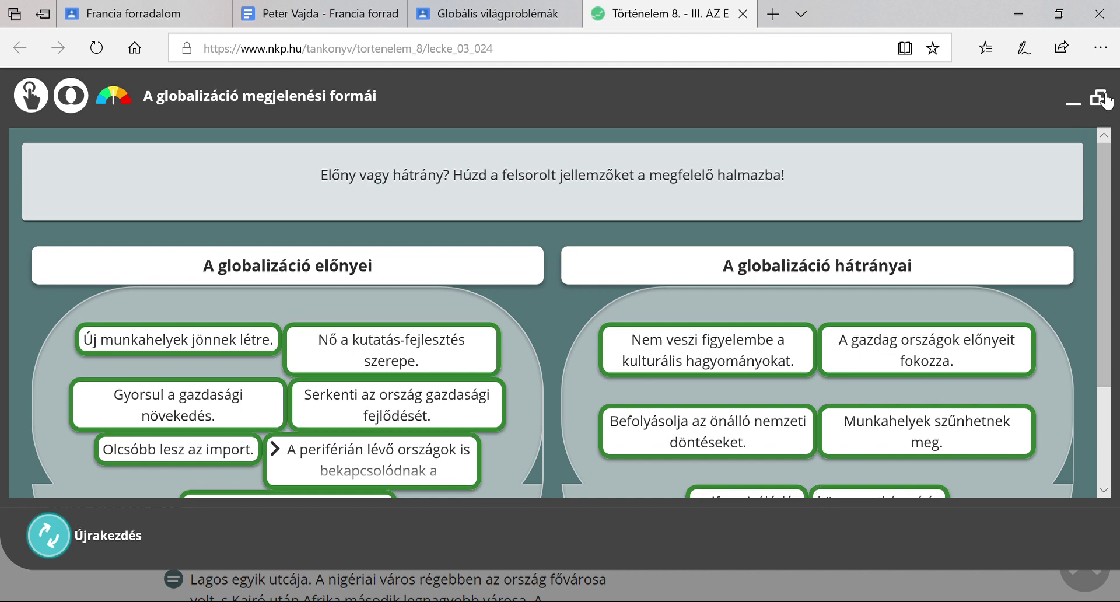
# Exit the full-window exercise and scroll down the textbook page to the hunger map
pyautogui.click(1100, 98)
pyautogui.scroll(-10, 927, 424)
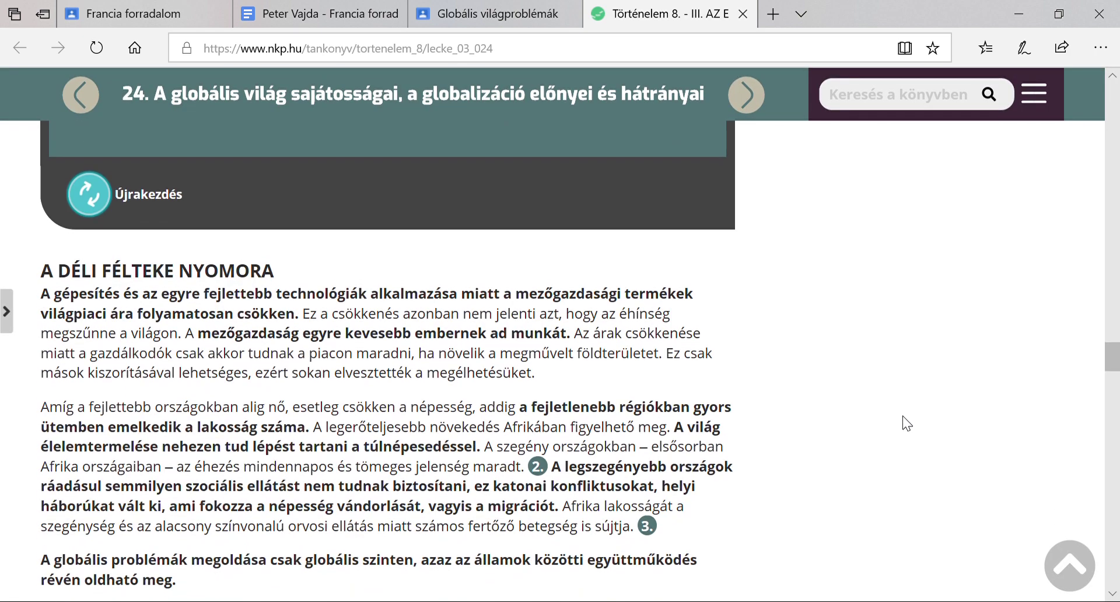
pyautogui.scroll(-3, 880, 346)
pyautogui.scroll(-6, 877, 345)
pyautogui.scroll(-9, 754, 358)
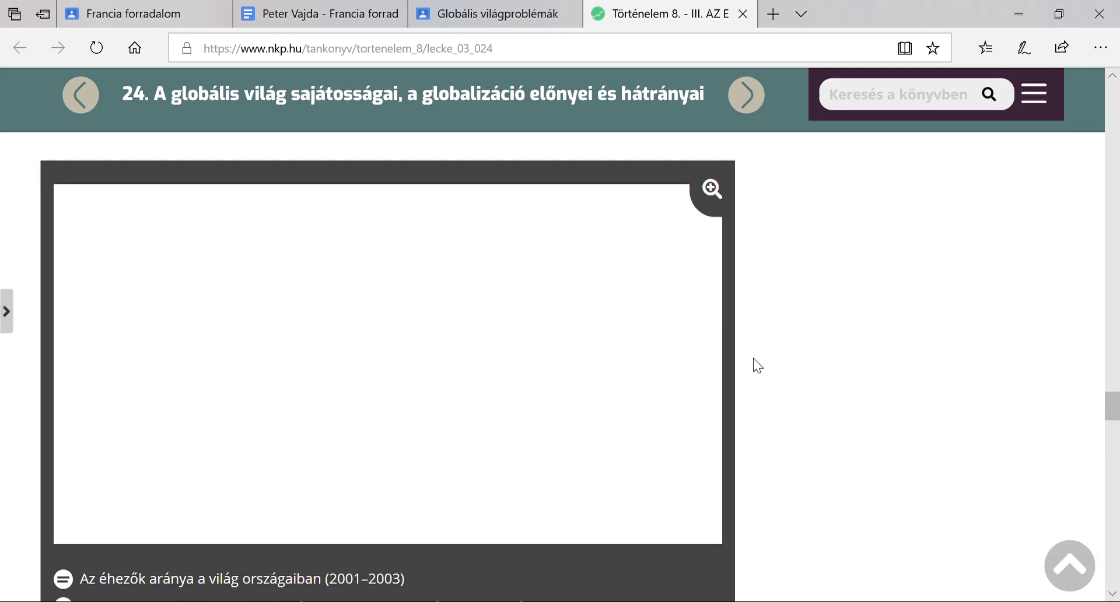
pyautogui.scroll(-1, 754, 358)
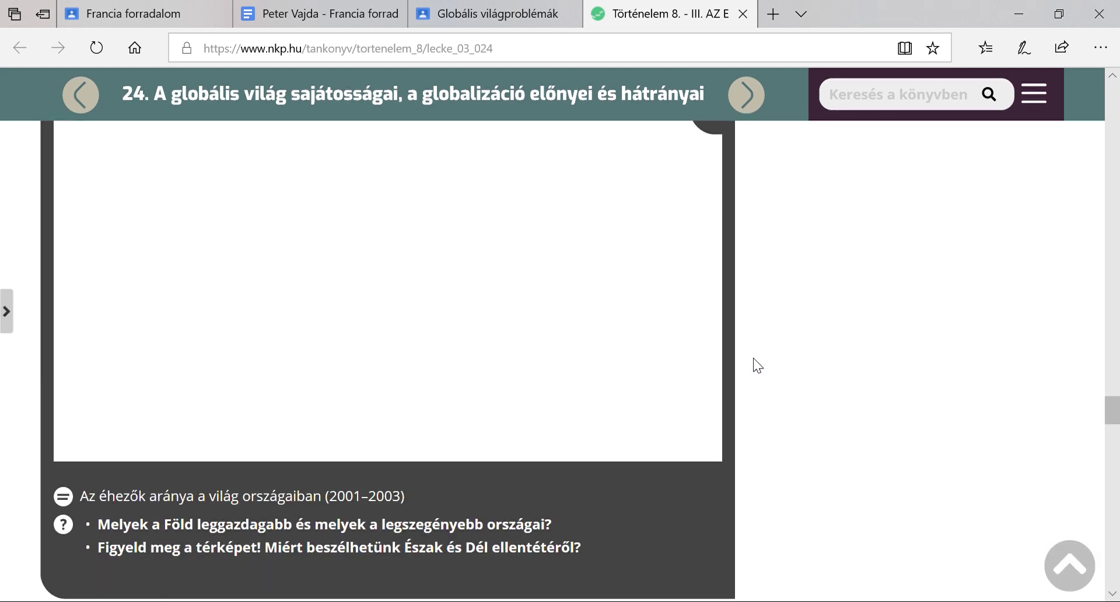
pyautogui.scroll(1, 741, 347)
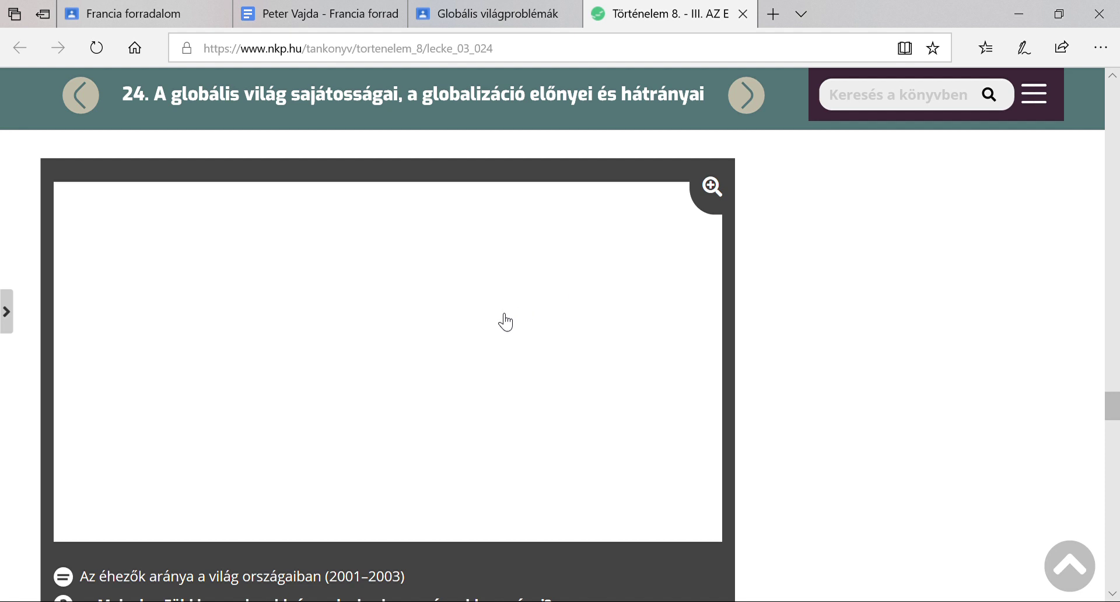
pyautogui.scroll(-2, 745, 385)
# Enlarge the hunger map, tick then untick each category from over 35% to under 5%, and close the textbook
pyautogui.click(726, 370)
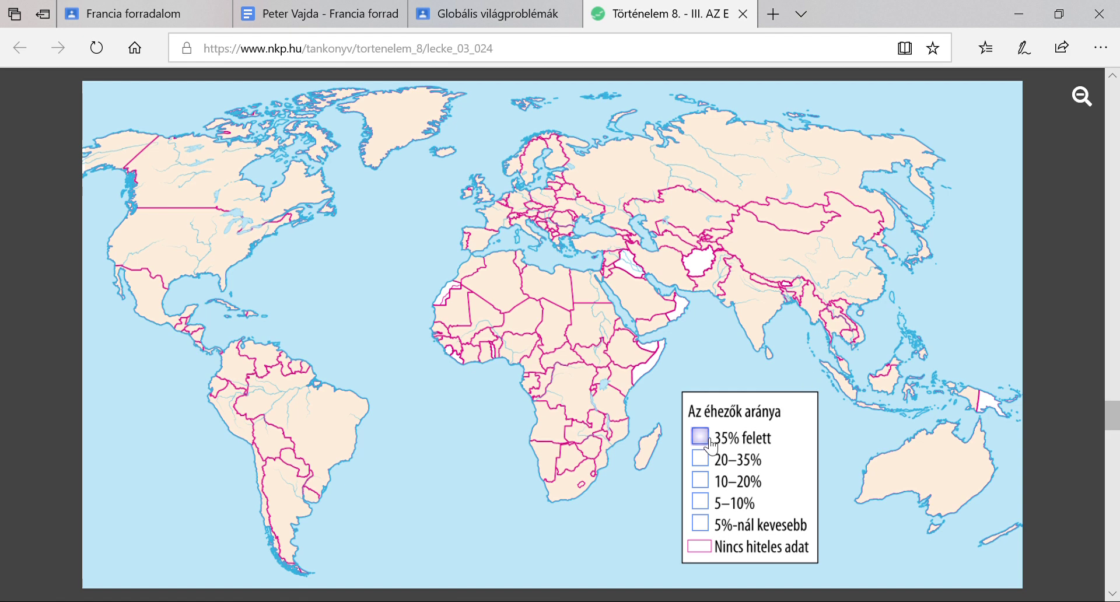
pyautogui.click(701, 437)
pyautogui.click(702, 456)
pyautogui.click(702, 481)
pyautogui.click(706, 505)
pyautogui.click(703, 526)
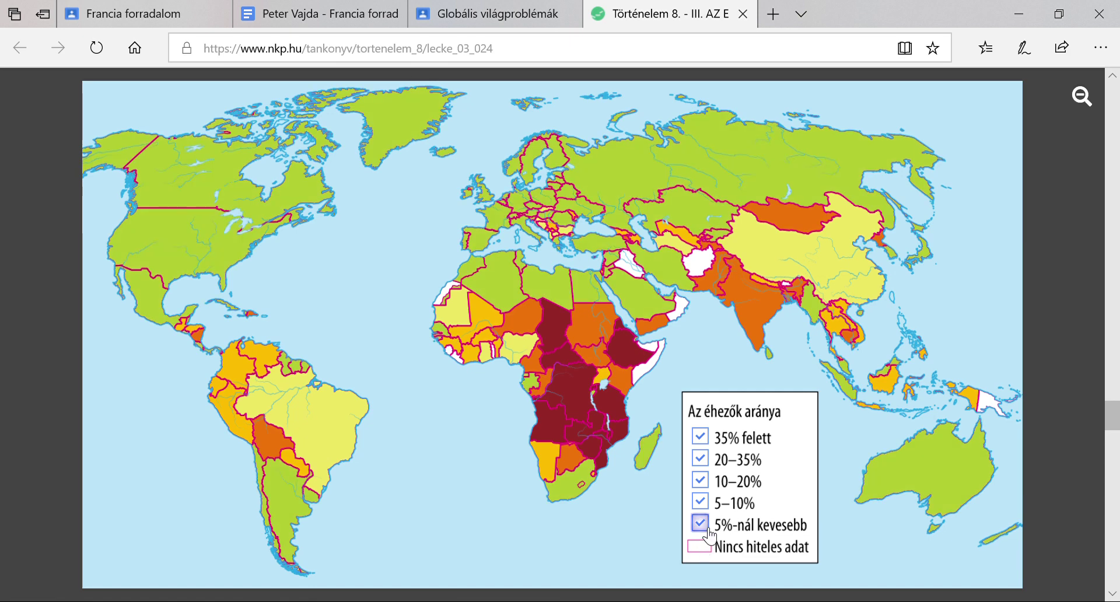
pyautogui.click(702, 521)
pyautogui.click(701, 501)
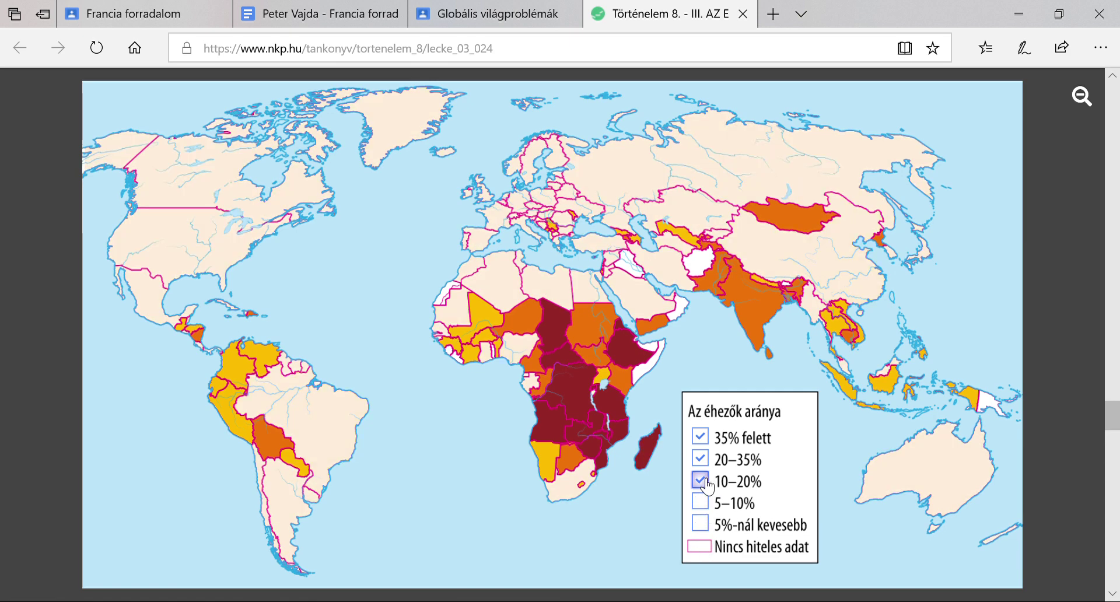
pyautogui.click(700, 480)
pyautogui.click(700, 459)
pyautogui.click(700, 436)
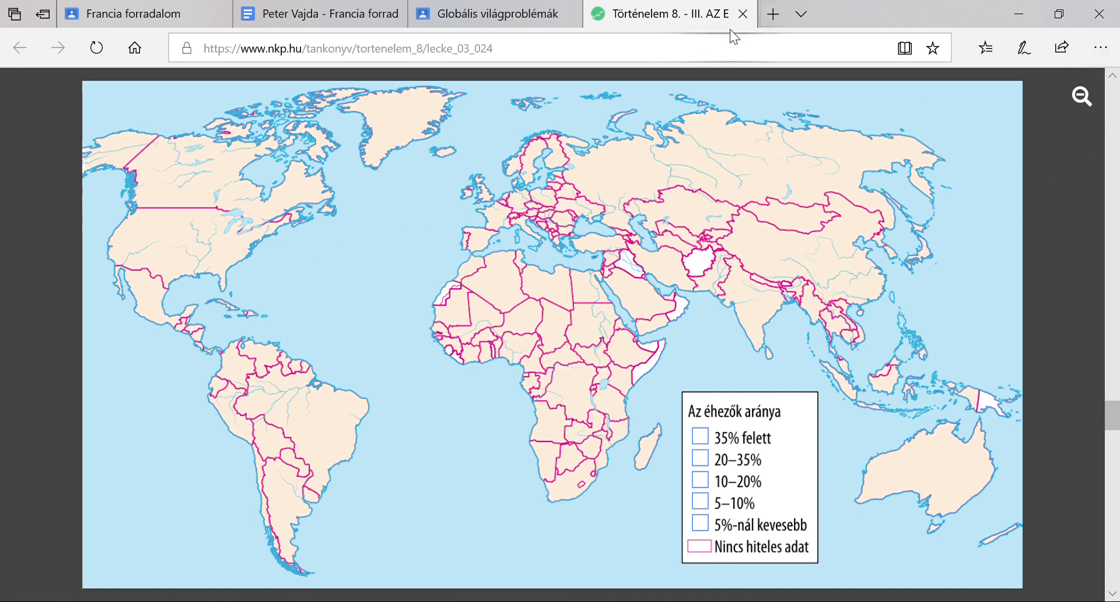
pyautogui.click(743, 13)
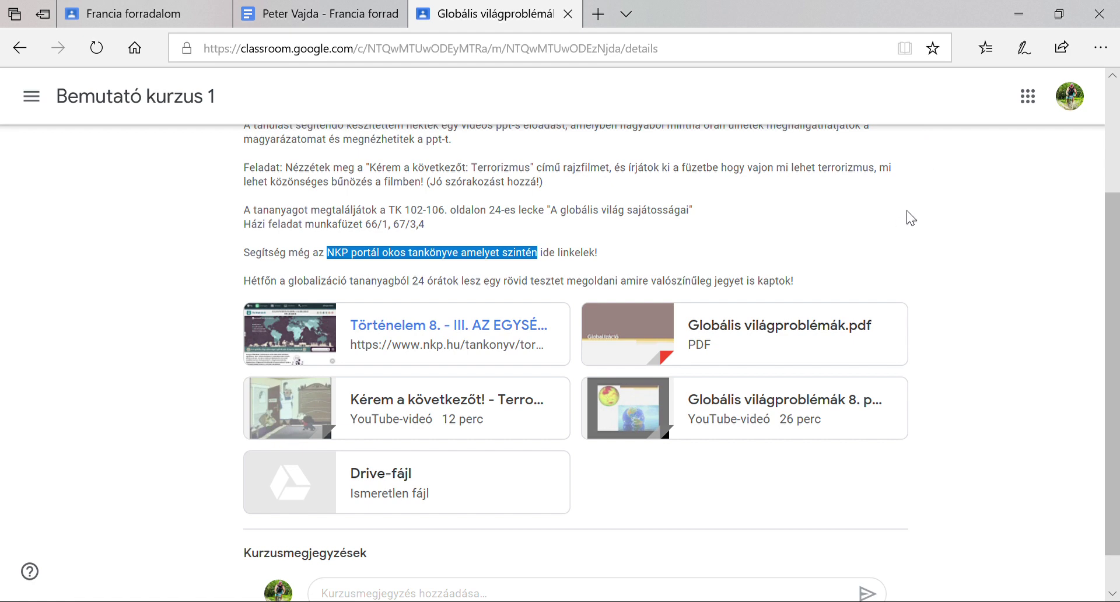
# Play the 'Globális világproblémák 8. ppt-s magyarázat' video, skip ahead to about 9:34, then close it
pyautogui.scroll(1, 907, 219)
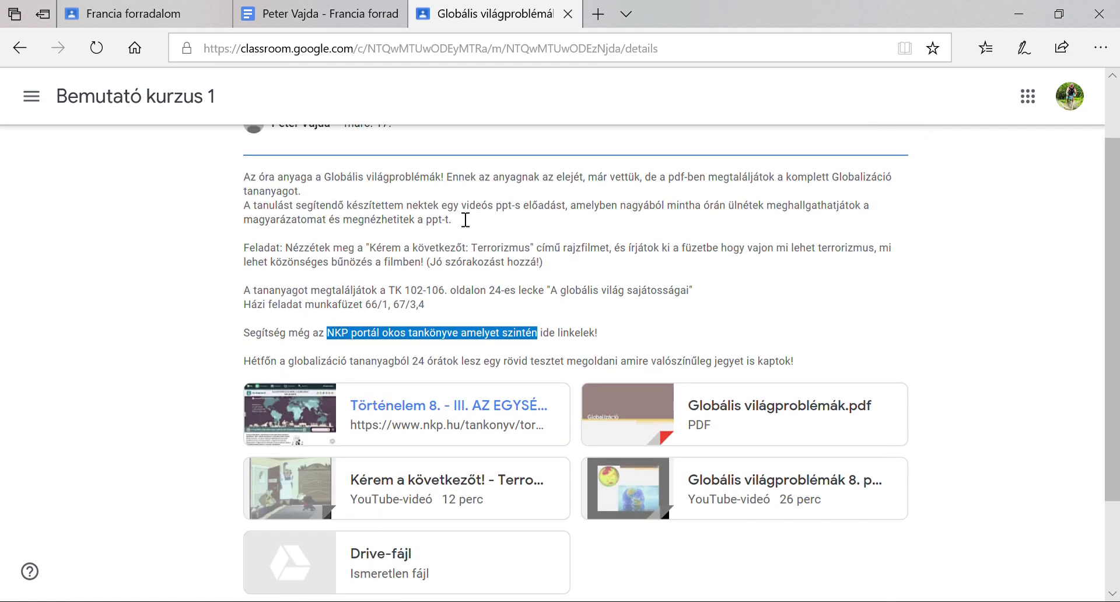
pyautogui.moveTo(467, 207); pyautogui.dragTo(531, 217)
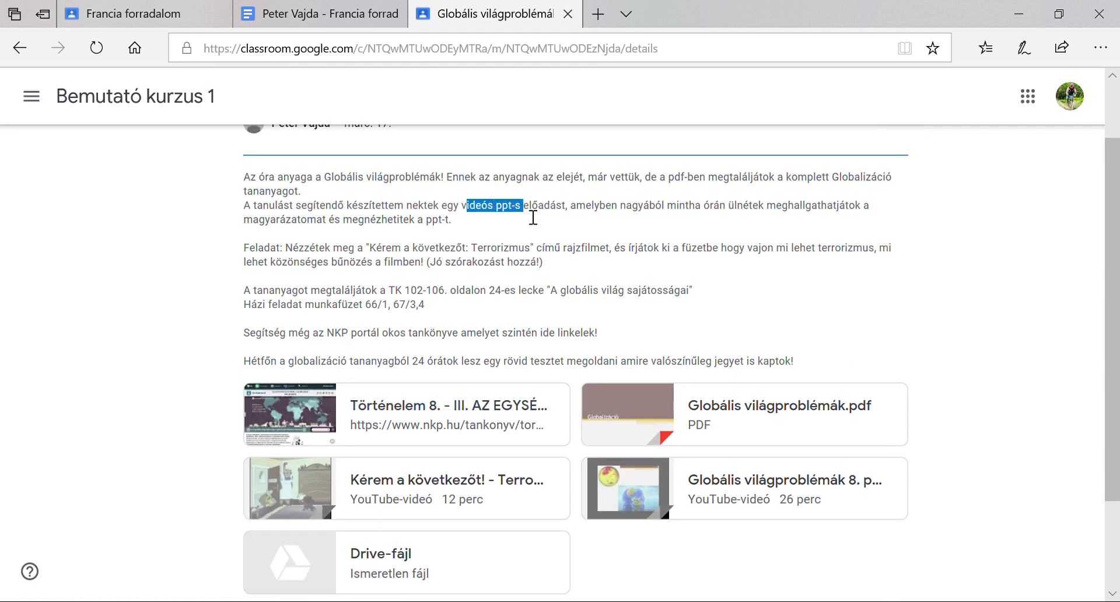
pyautogui.scroll(-1, 80, 379)
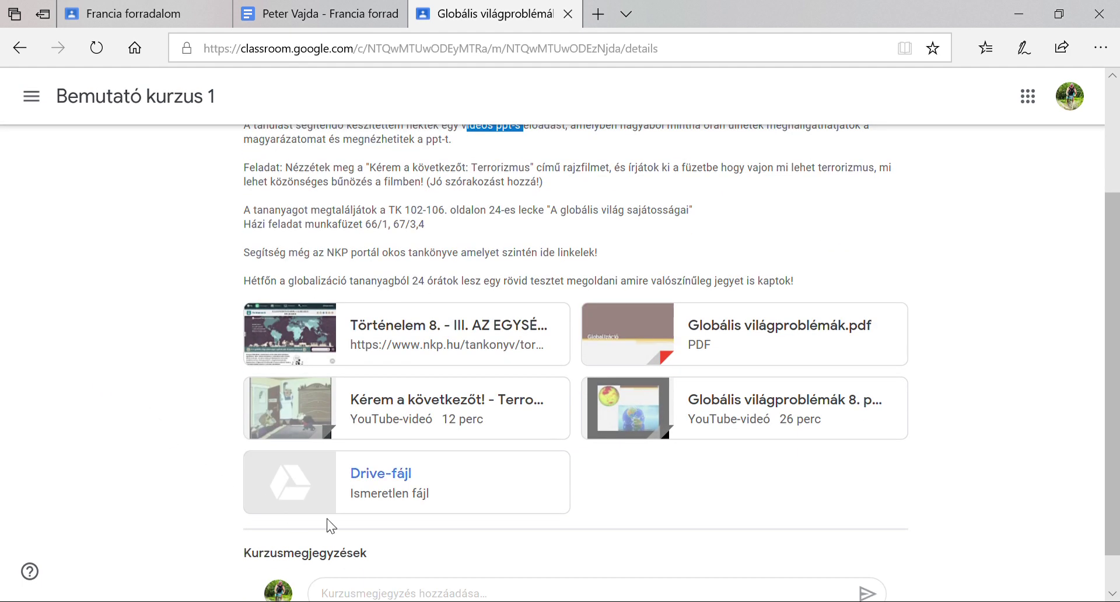
pyautogui.click(788, 410)
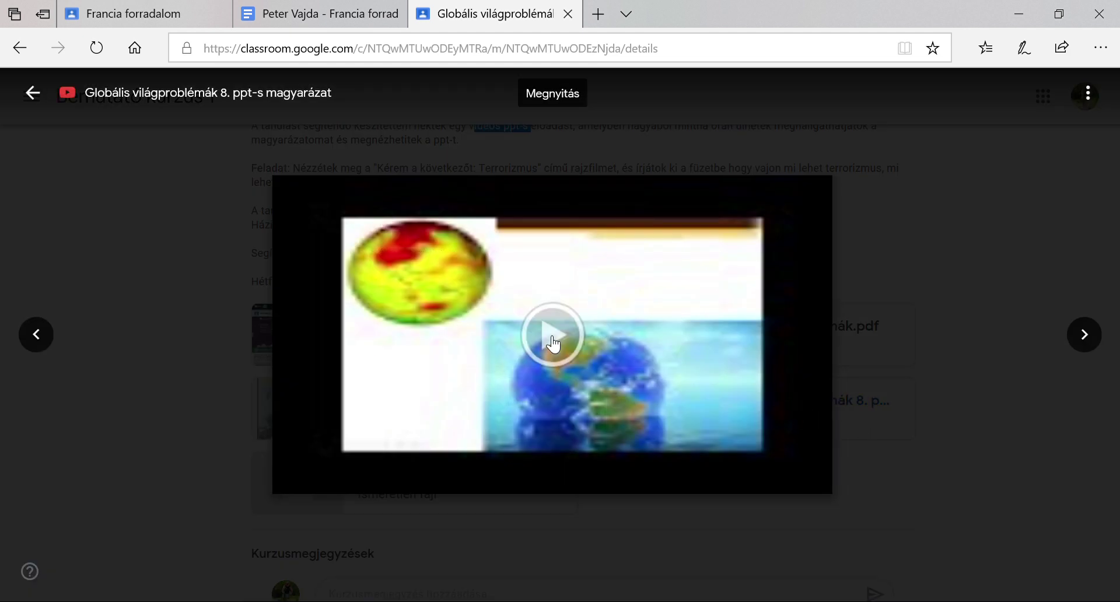
pyautogui.click(519, 324)
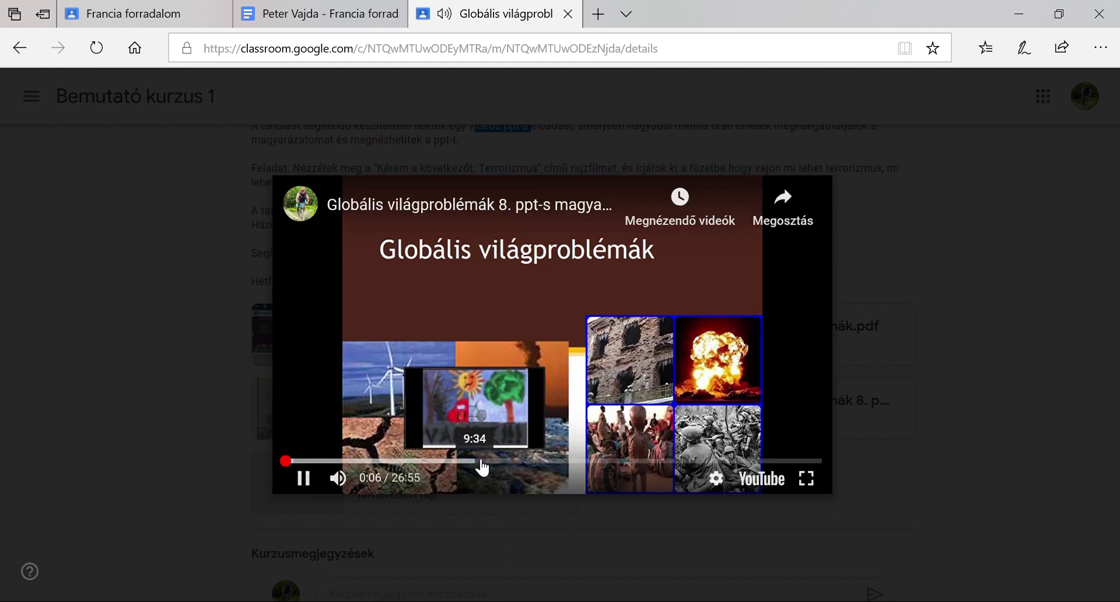
pyautogui.click(482, 466)
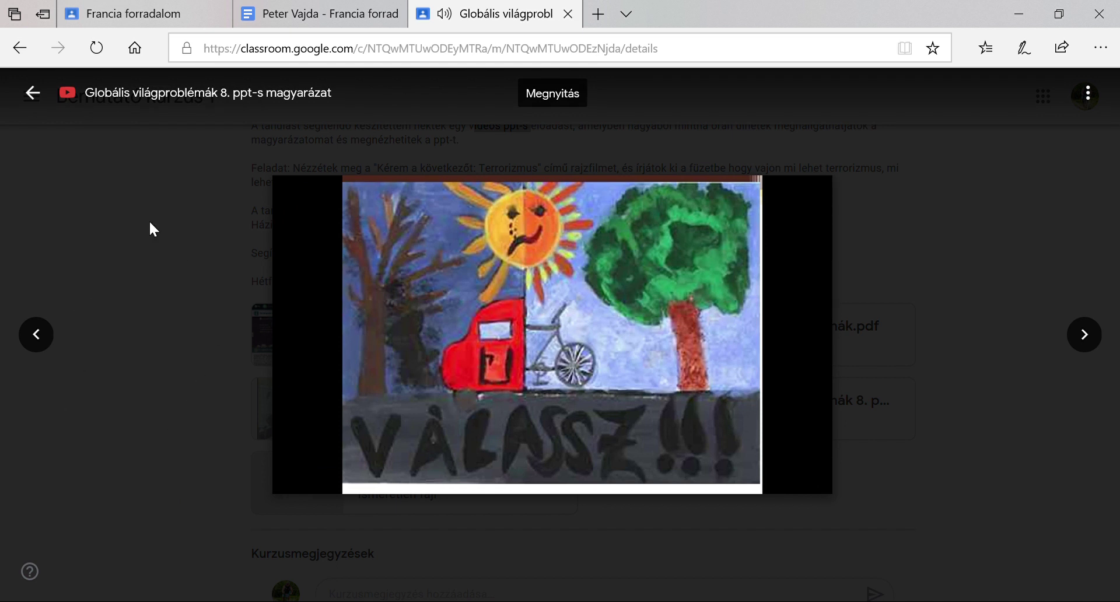
pyautogui.click(39, 96)
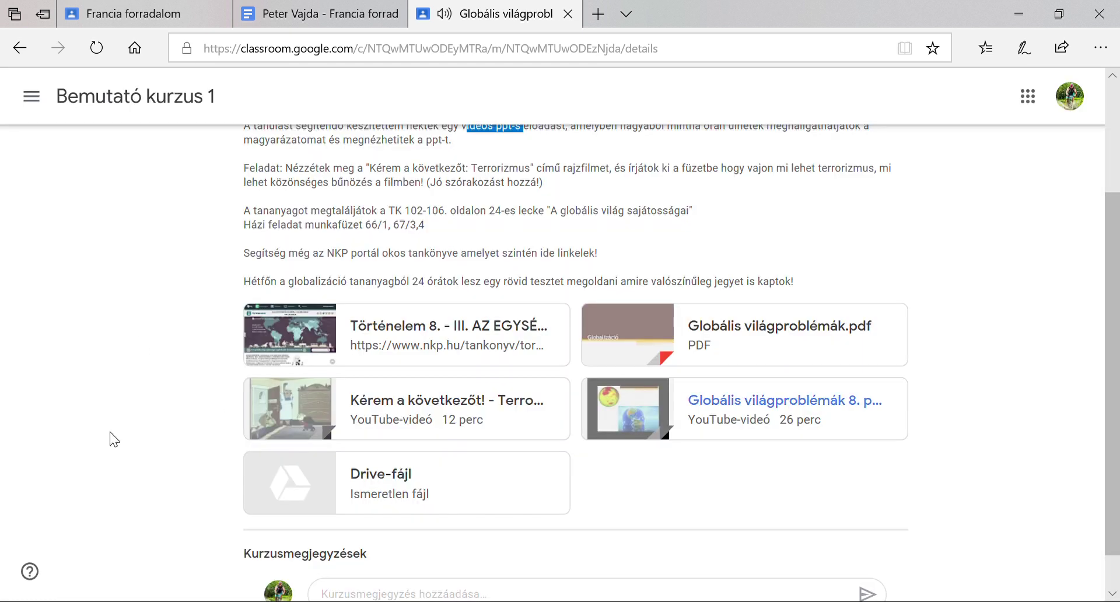
pyautogui.scroll(-1, 115, 433)
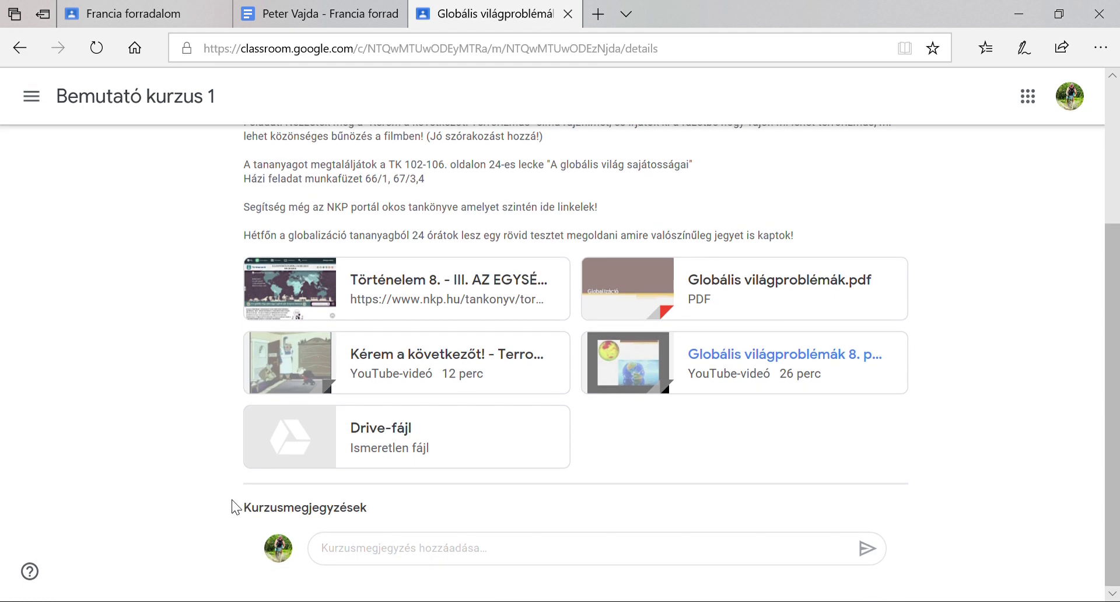
pyautogui.click(423, 444)
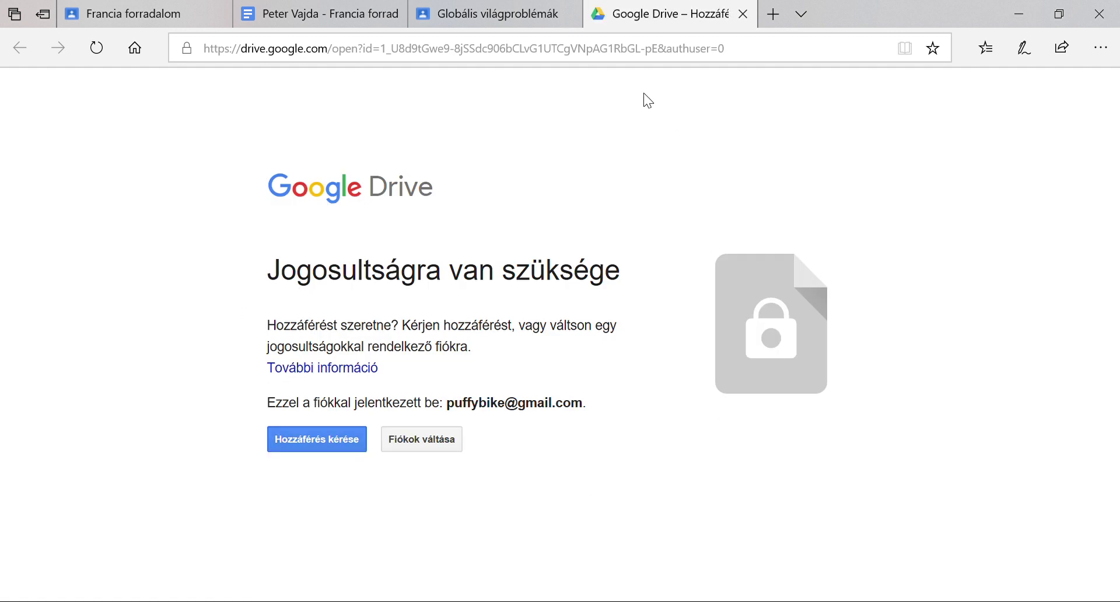
pyautogui.click(742, 14)
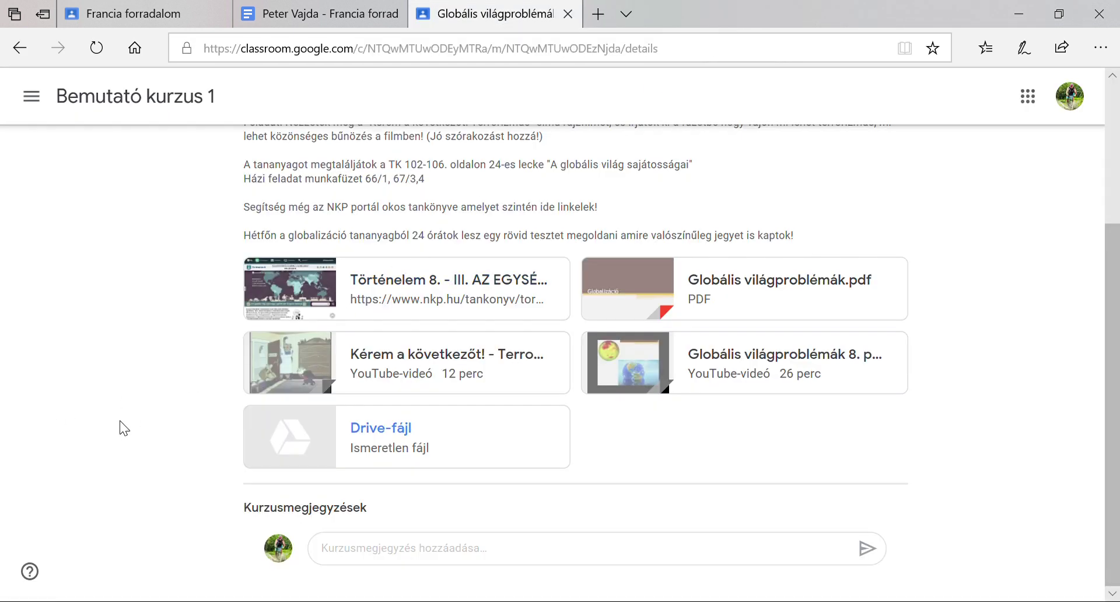
# Reread the Feladat task paragraph, selecting it while reading, and scroll through the description
pyautogui.scroll(1, 132, 420)
pyautogui.scroll(1, 135, 419)
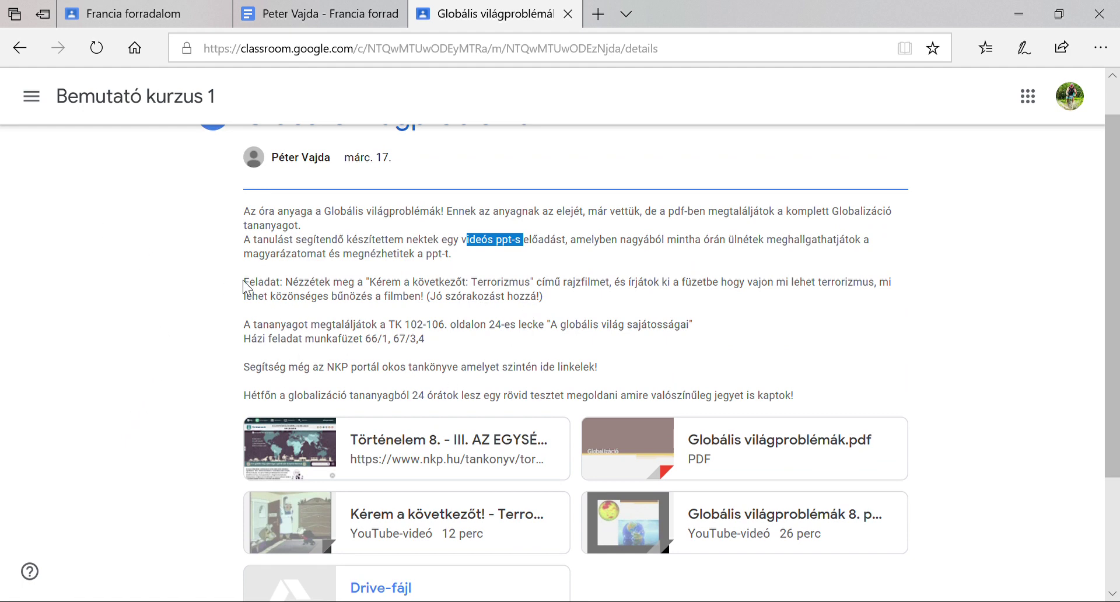
pyautogui.moveTo(244, 283); pyautogui.dragTo(659, 292)
pyautogui.click(729, 281)
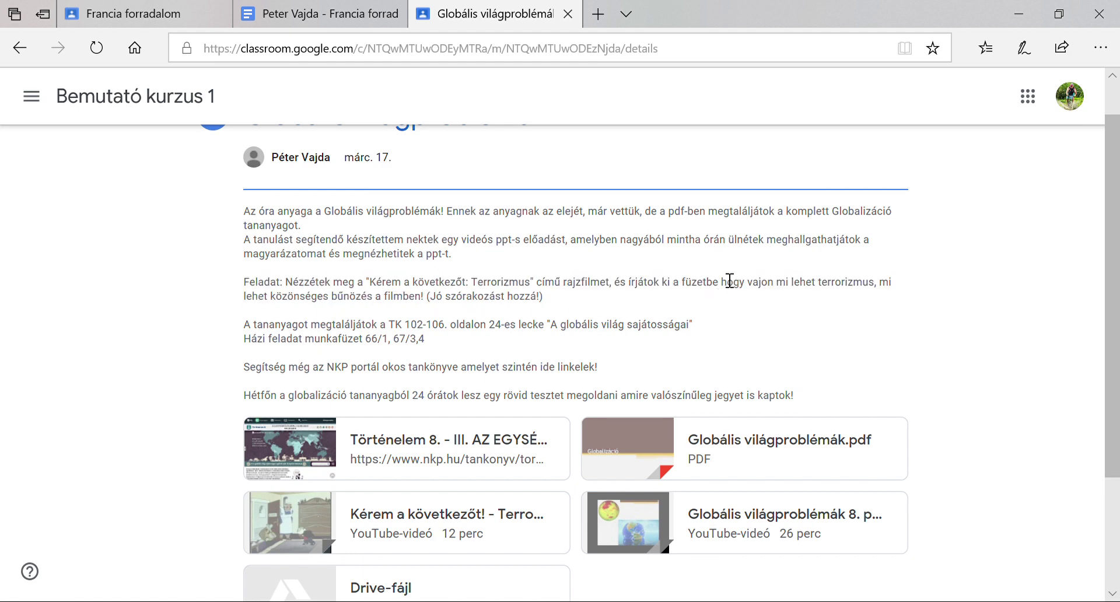
pyautogui.keyDown('shift'); pyautogui.click(799, 282); pyautogui.keyUp('shift')
pyautogui.keyDown('shift'); pyautogui.click(801, 301); pyautogui.keyUp('shift')
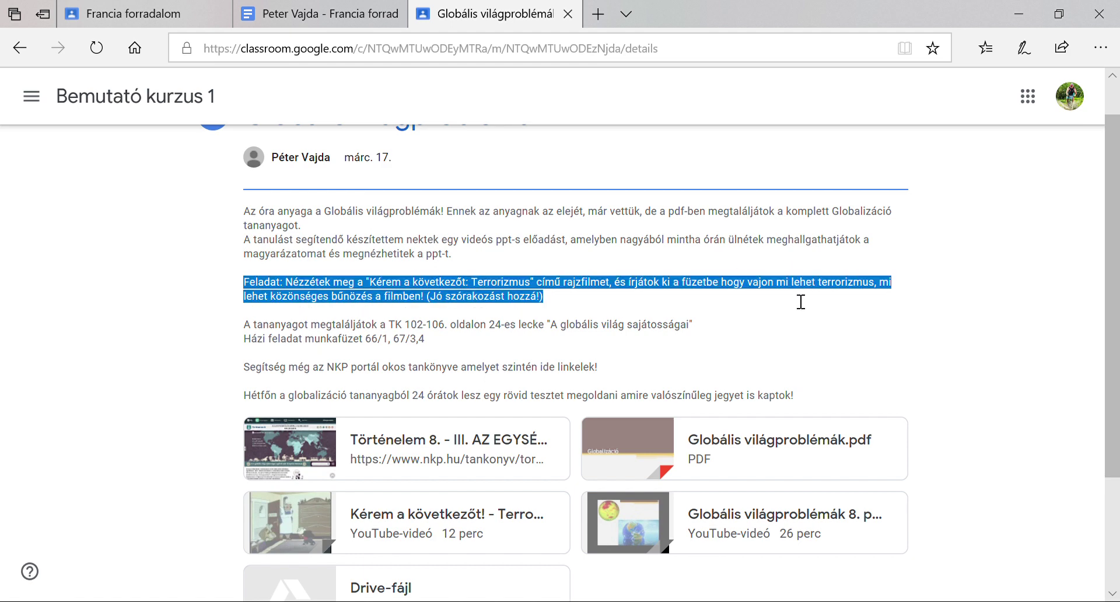
pyautogui.scroll(-1, 155, 416)
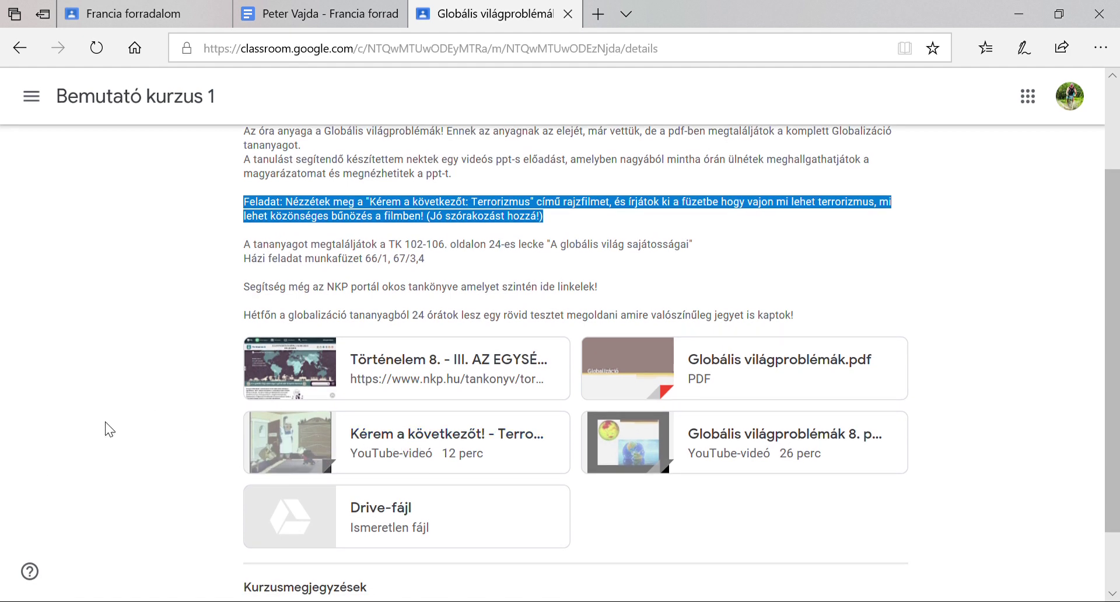
pyautogui.scroll(-1, 108, 431)
pyautogui.scroll(3, 107, 430)
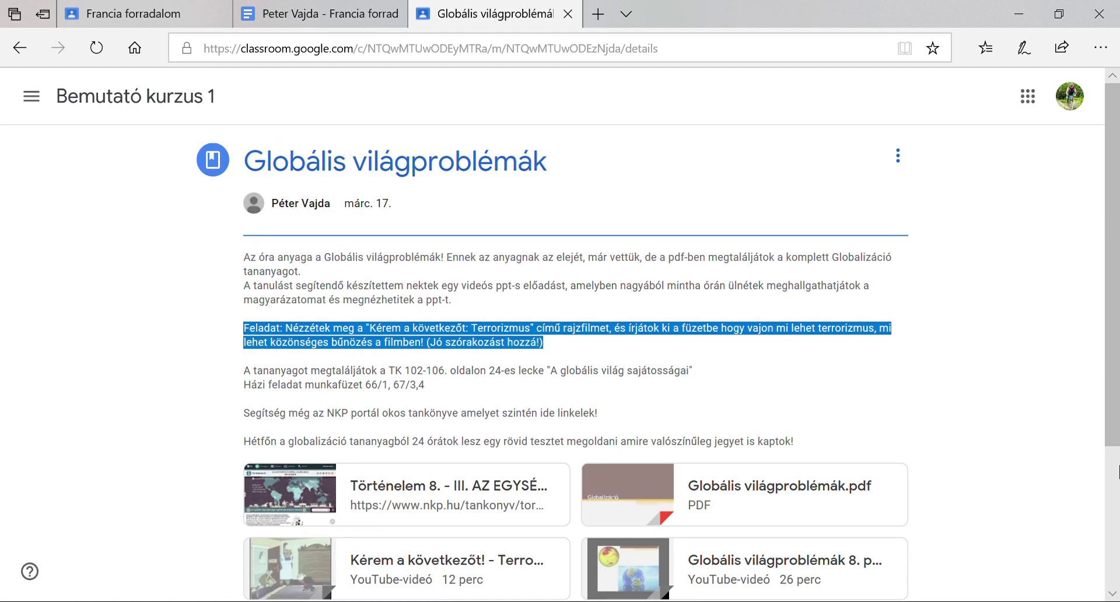
pyautogui.scroll(-1, 936, 269)
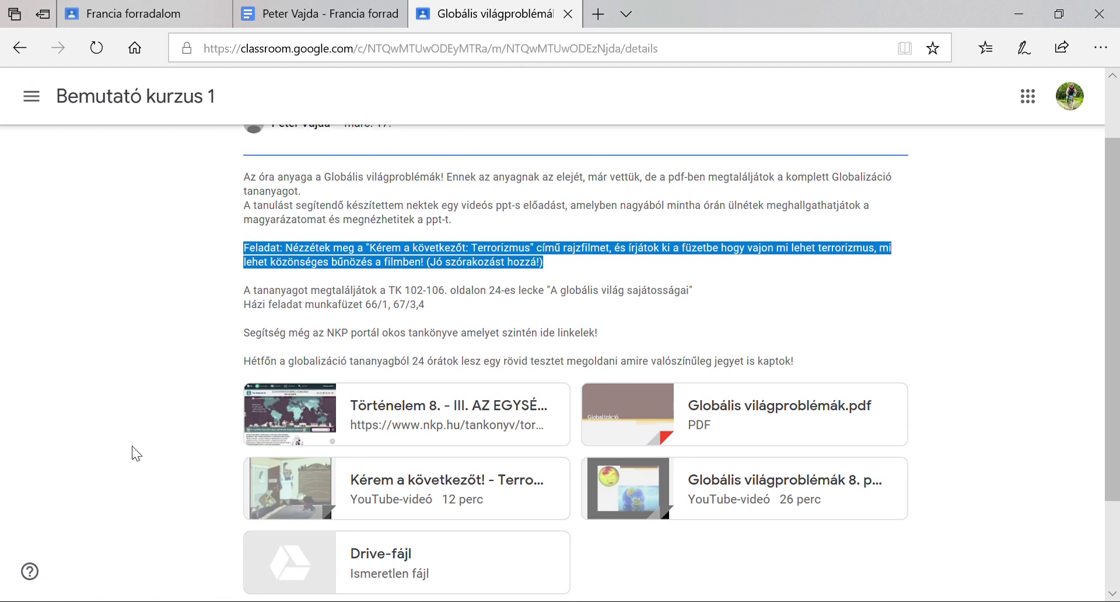
pyautogui.scroll(-2, 995, 315)
pyautogui.scroll(3, 996, 315)
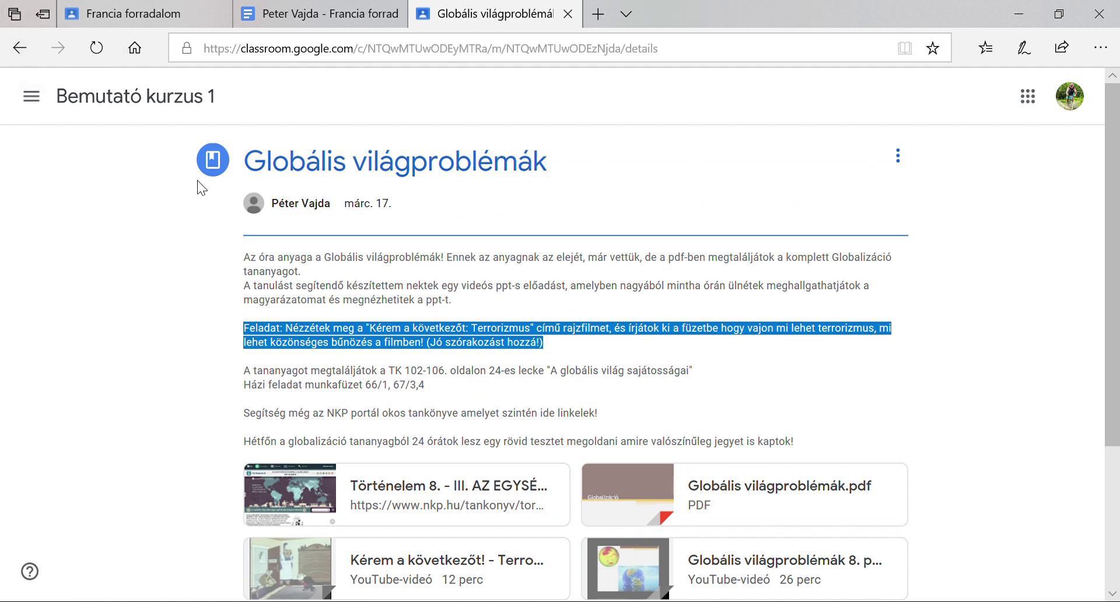
# Highlight the Hétfőn line about Monday's short test and open the class navigation list
pyautogui.click(30, 98)
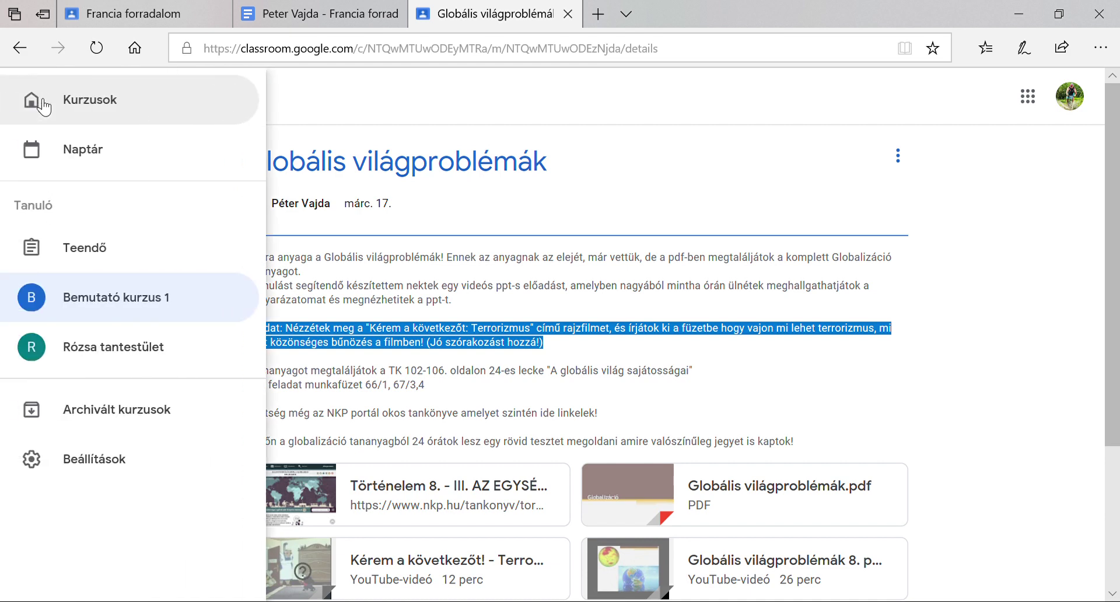
pyautogui.click(569, 197)
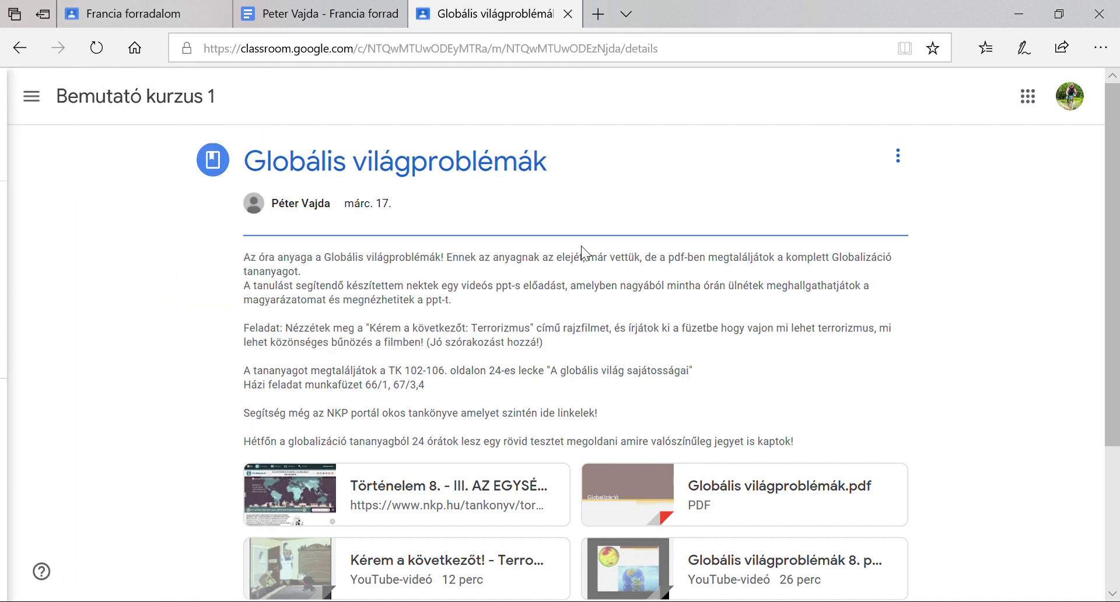
pyautogui.moveTo(256, 452); pyautogui.dragTo(492, 444)
pyautogui.click(532, 443)
pyautogui.moveTo(676, 428); pyautogui.dragTo(805, 463)
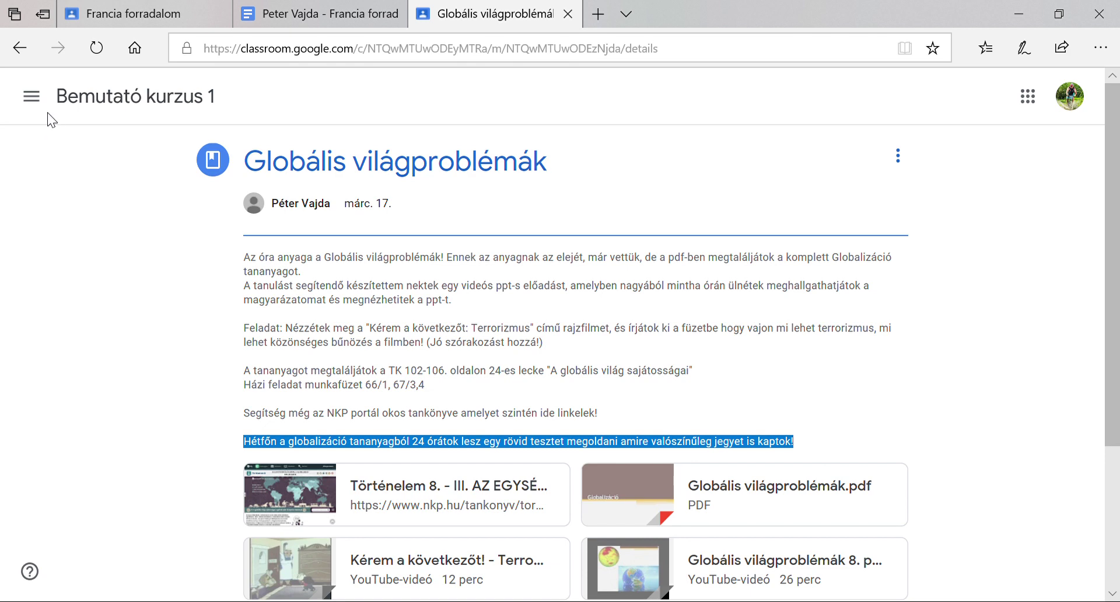
pyautogui.click(31, 96)
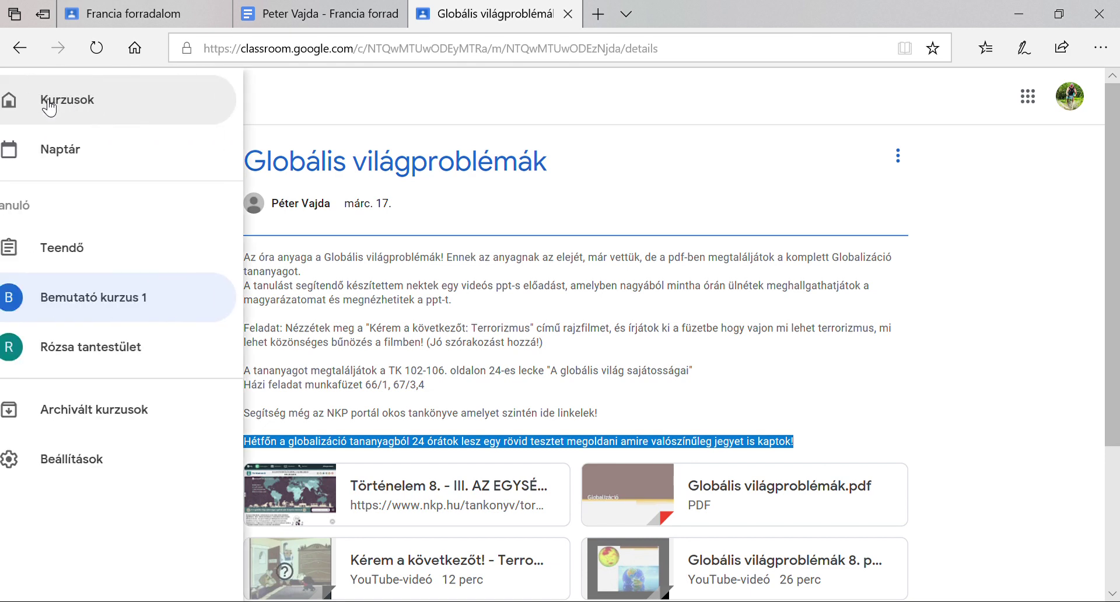
# In Bemutató kurzus 1, open the upcoming Csináljátok meg a tesztet assignment and its linked Redmenta test
pyautogui.click(120, 306)
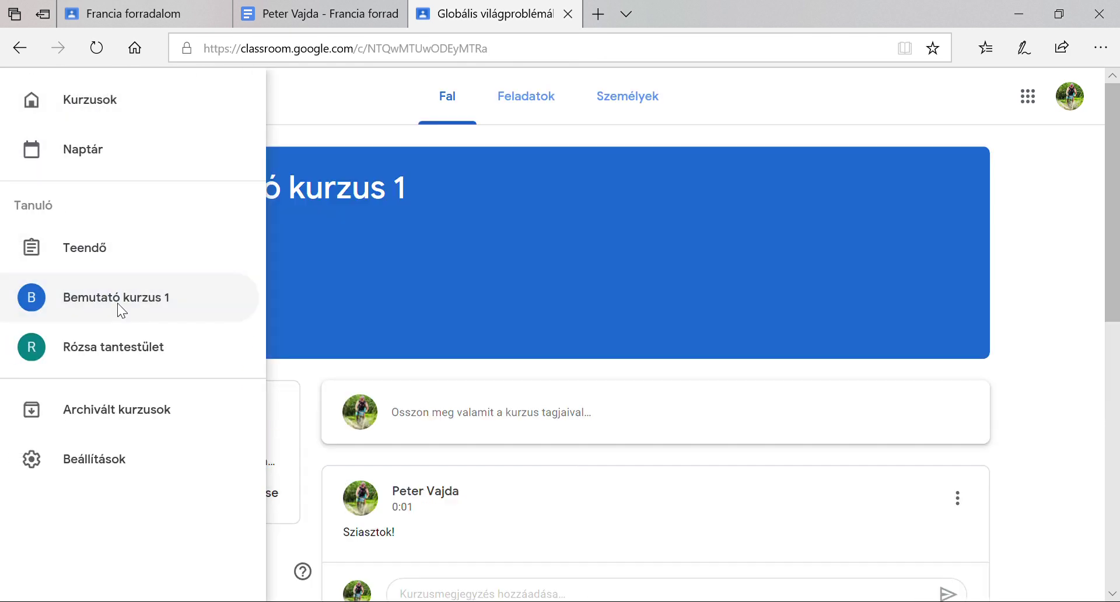
pyautogui.scroll(-1, 108, 324)
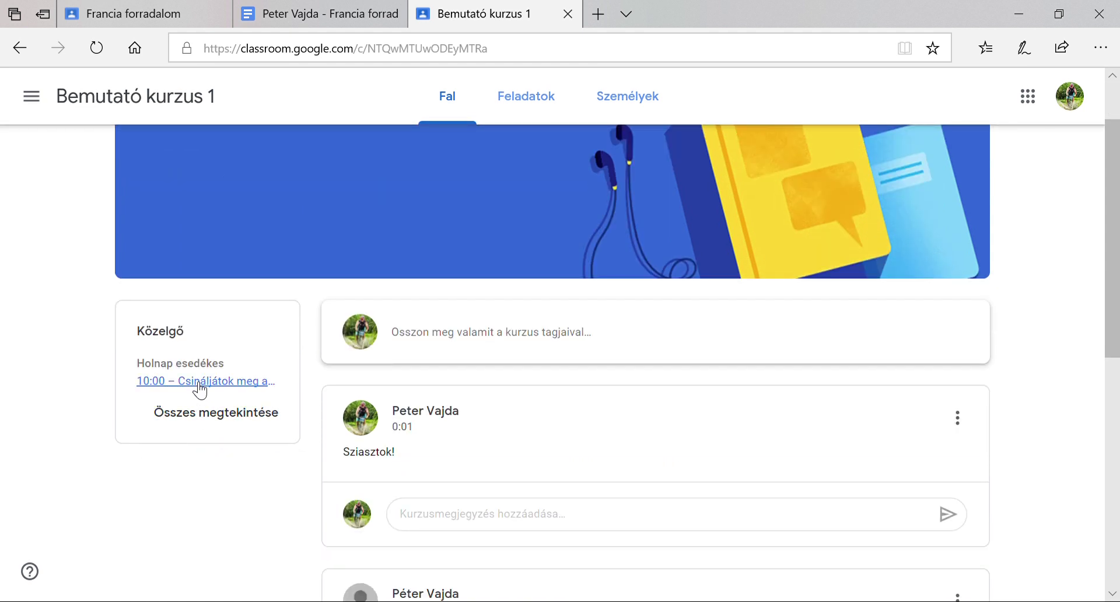
pyautogui.click(200, 385)
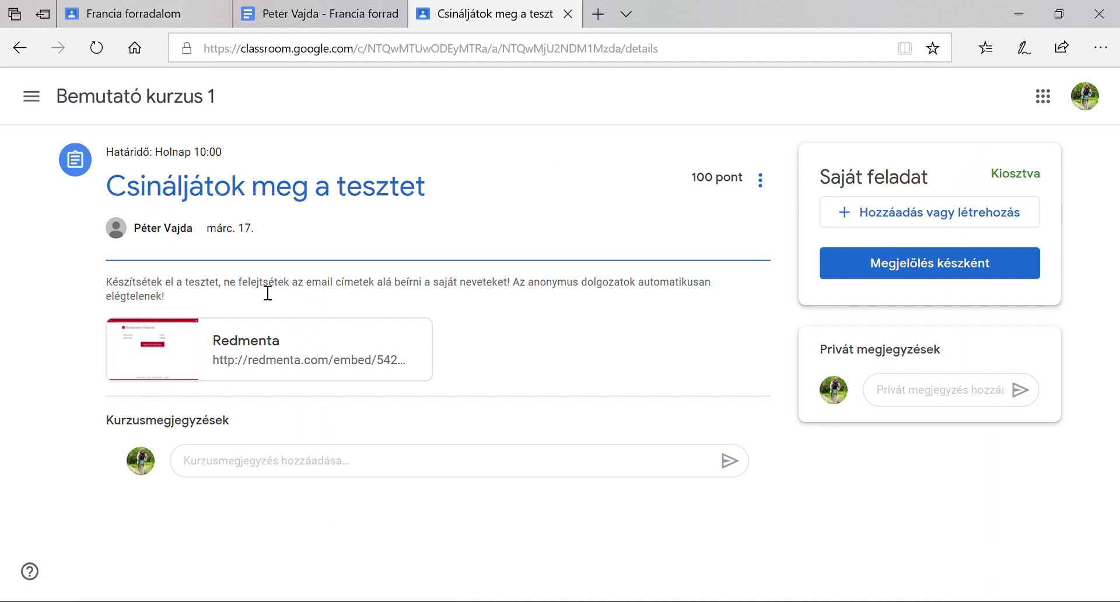
pyautogui.moveTo(250, 291); pyautogui.dragTo(517, 289)
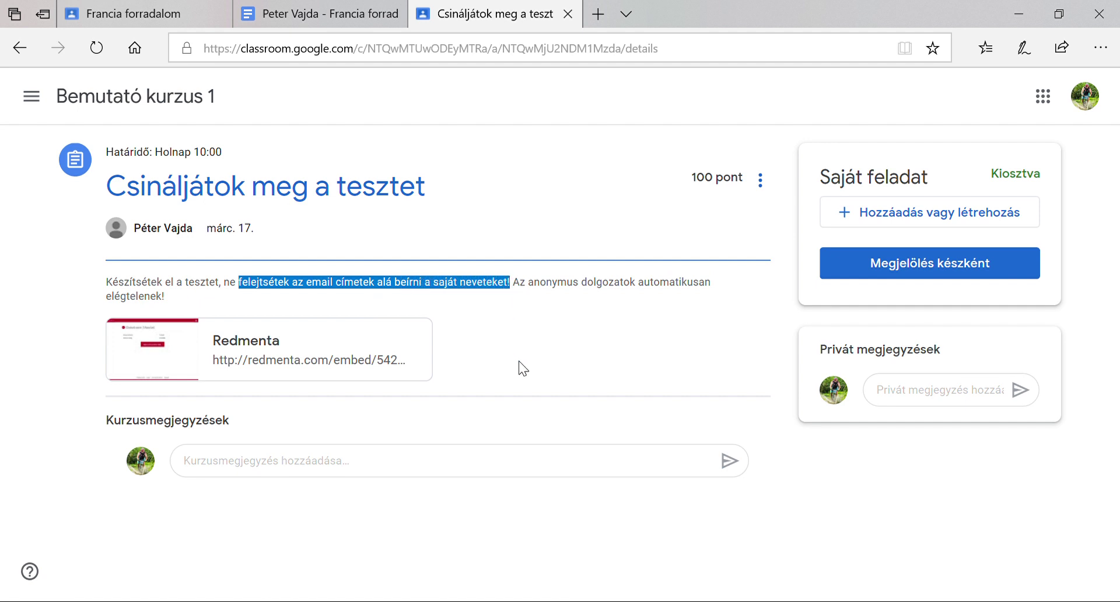
pyautogui.click(268, 351)
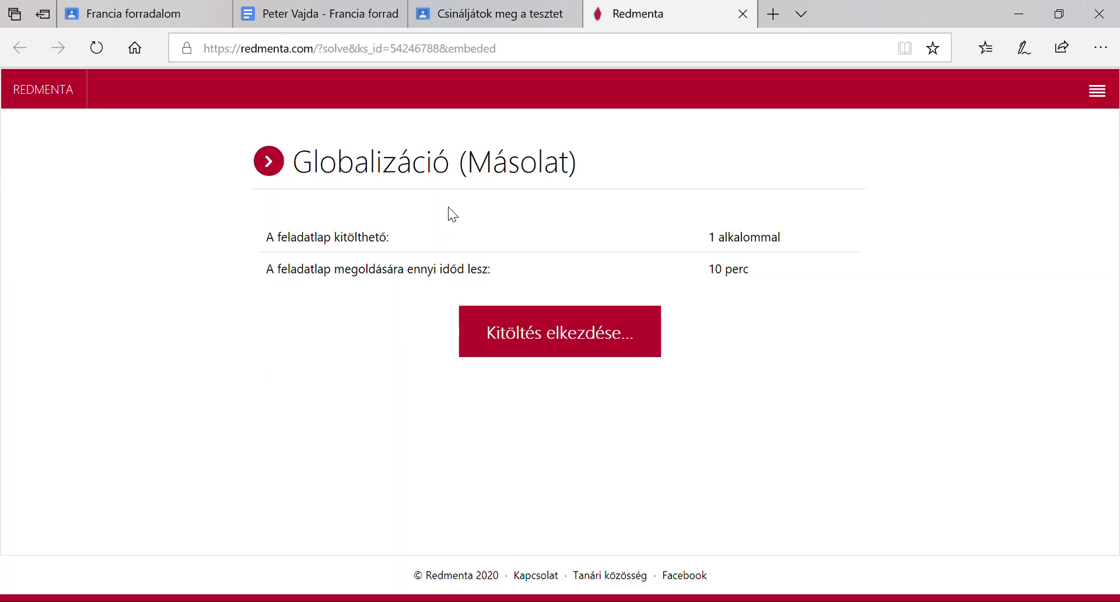
# Start the Globalizáció (Másolat) test, enter the student's e-mail, surname and first name, and continue
pyautogui.click(582, 344)
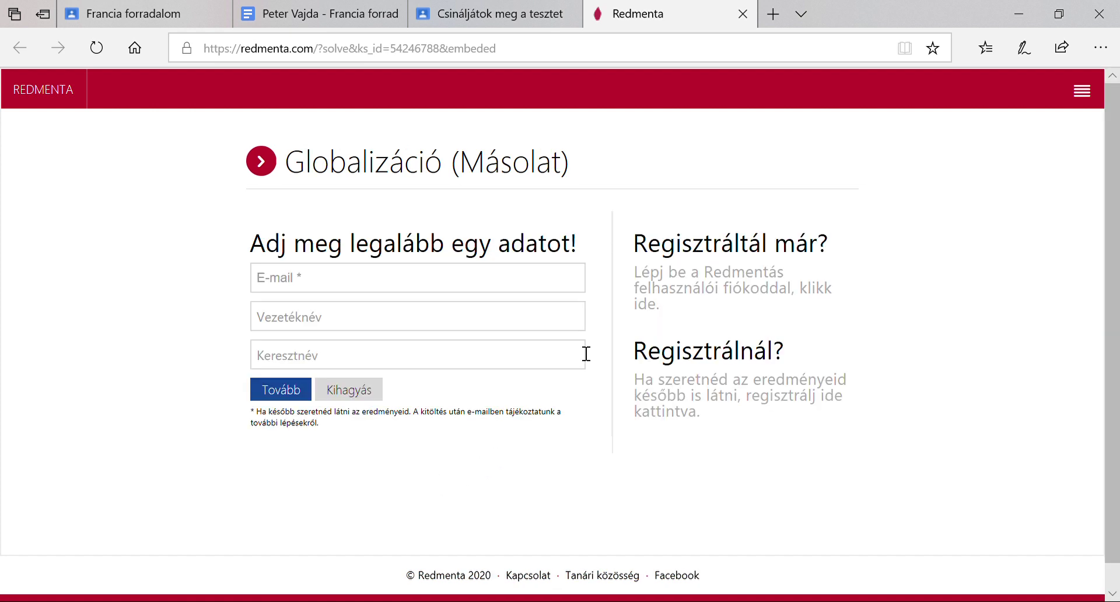
pyautogui.click(321, 286)
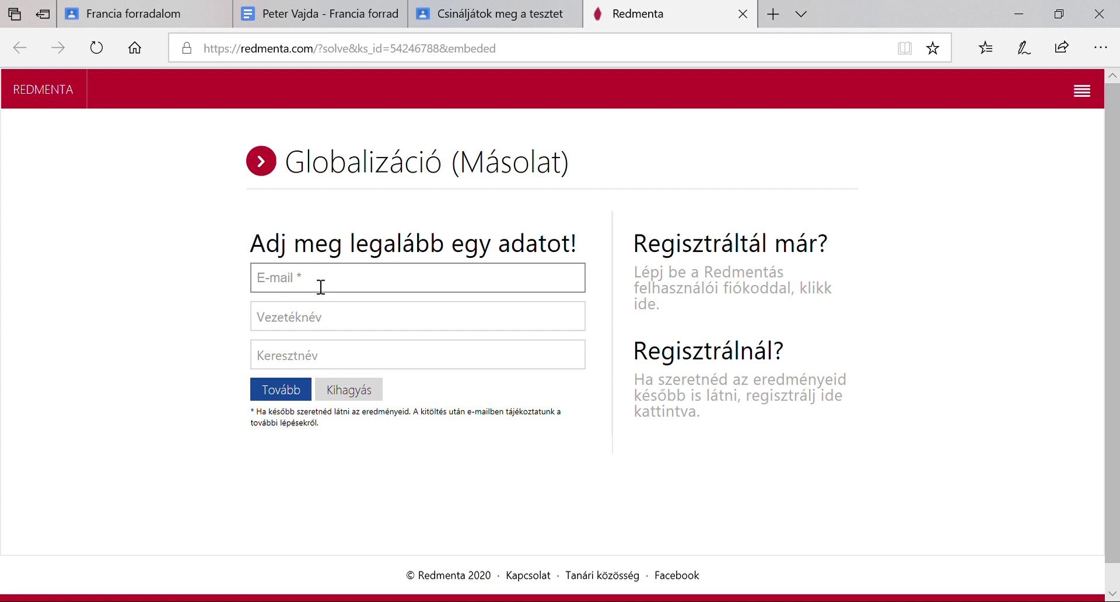
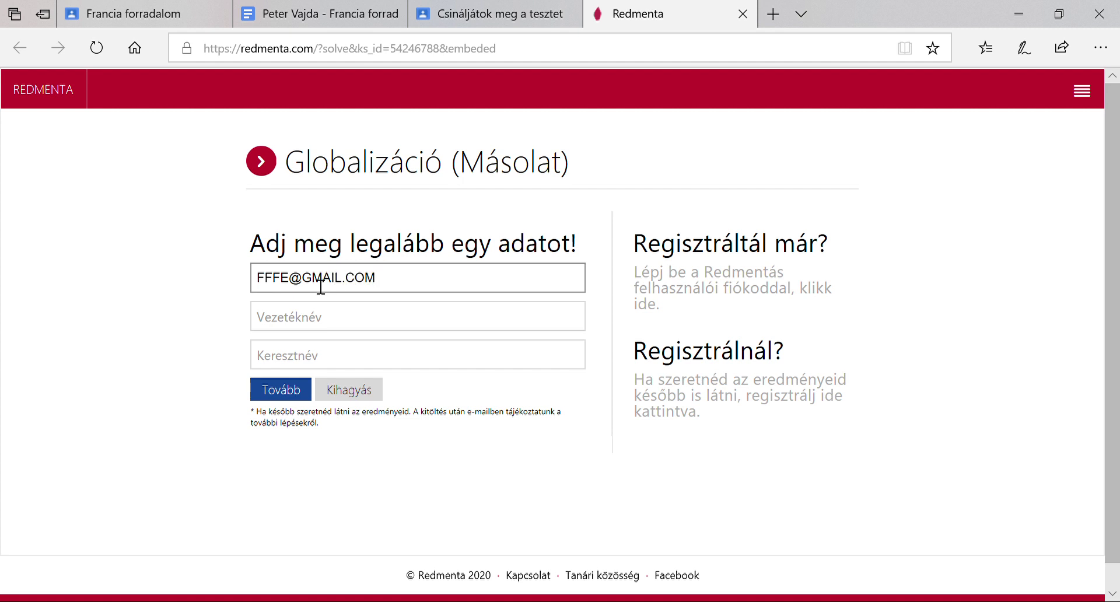
pyautogui.click(332, 323)
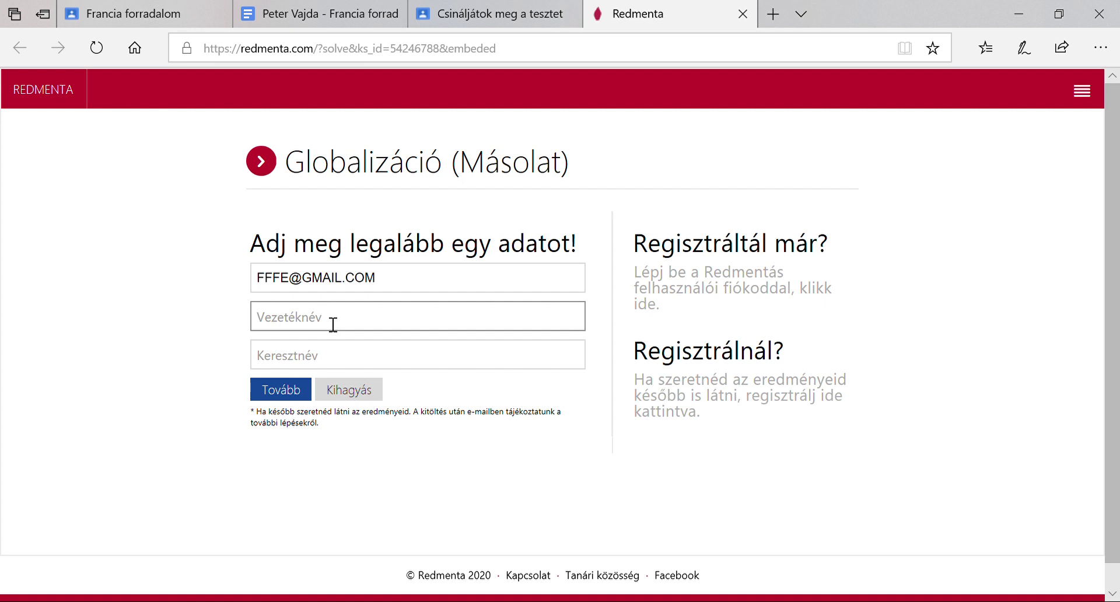
pyautogui.click(348, 360)
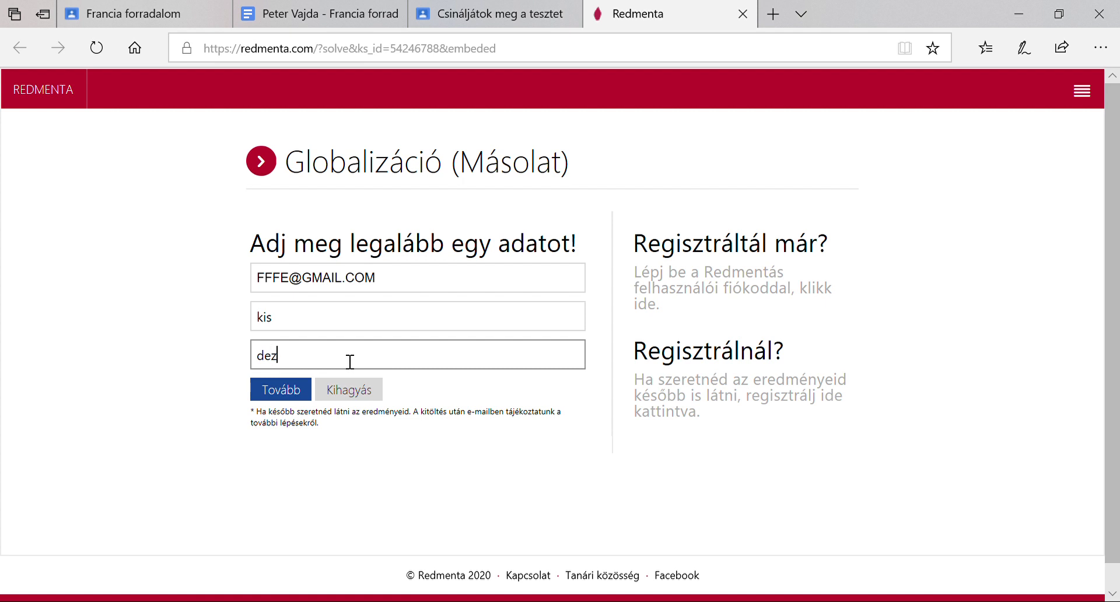
pyautogui.click(285, 393)
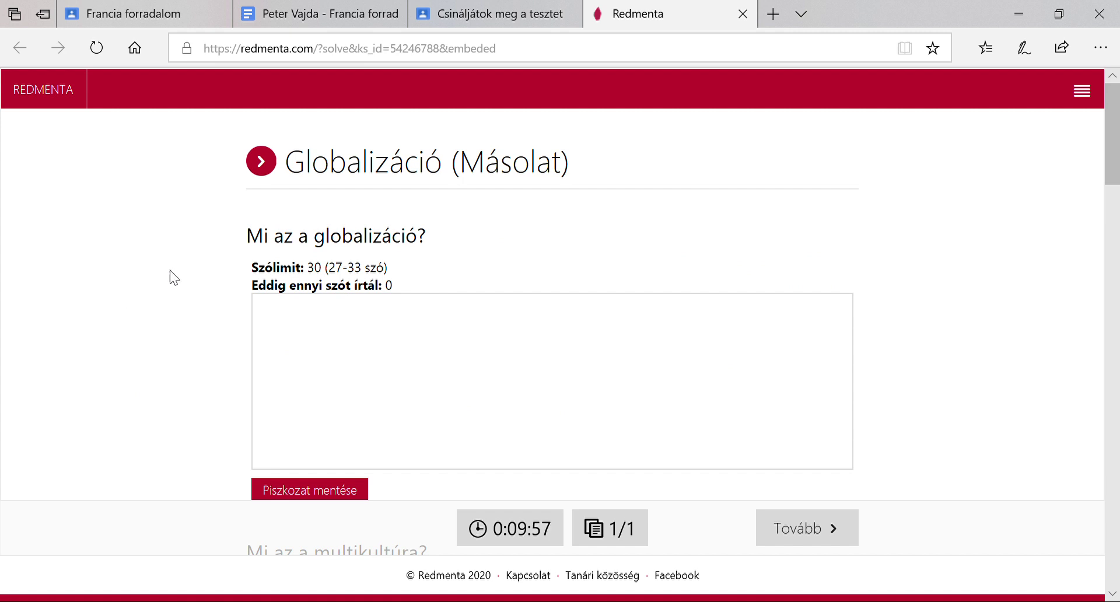
# Scroll through every test question to the last one and continue to the review overview
pyautogui.scroll(-2, 188, 250)
pyautogui.scroll(2, 187, 250)
pyautogui.scroll(-6, 213, 309)
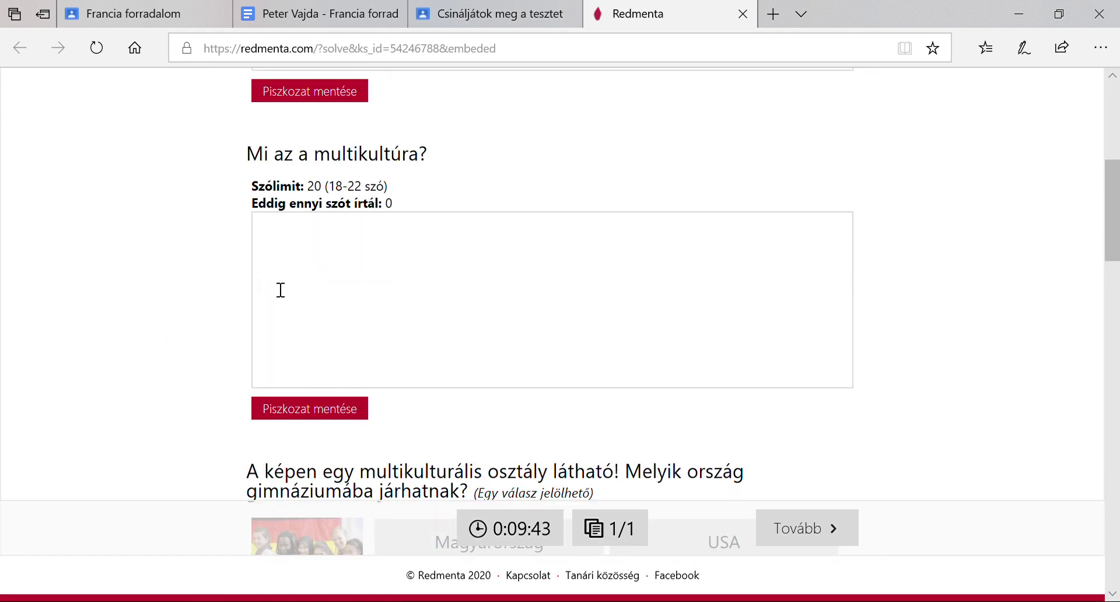
pyautogui.scroll(-4, 231, 298)
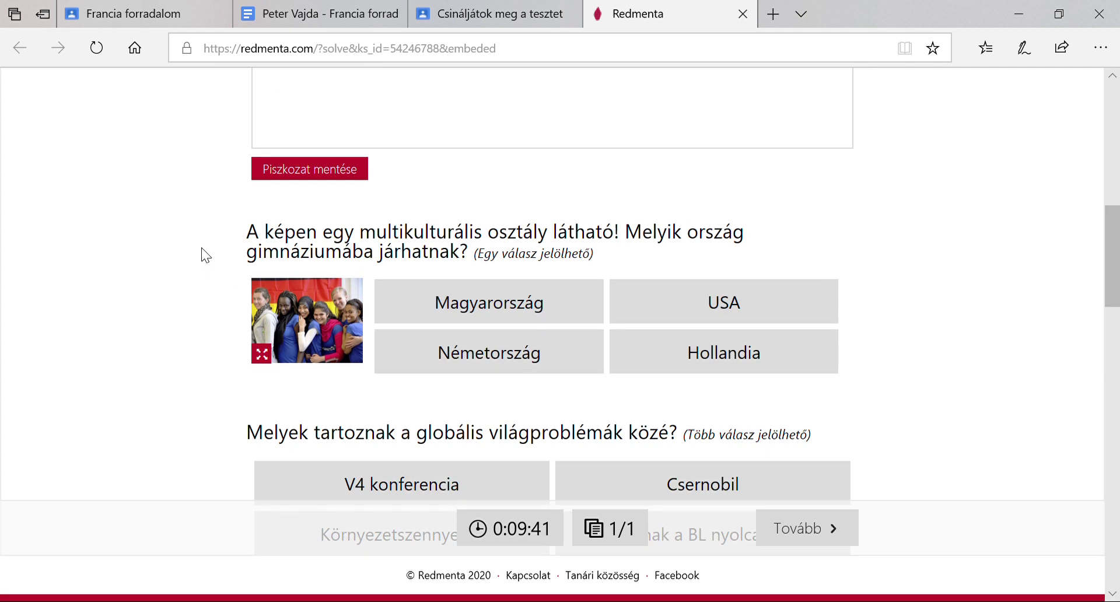
pyautogui.scroll(-5, 182, 368)
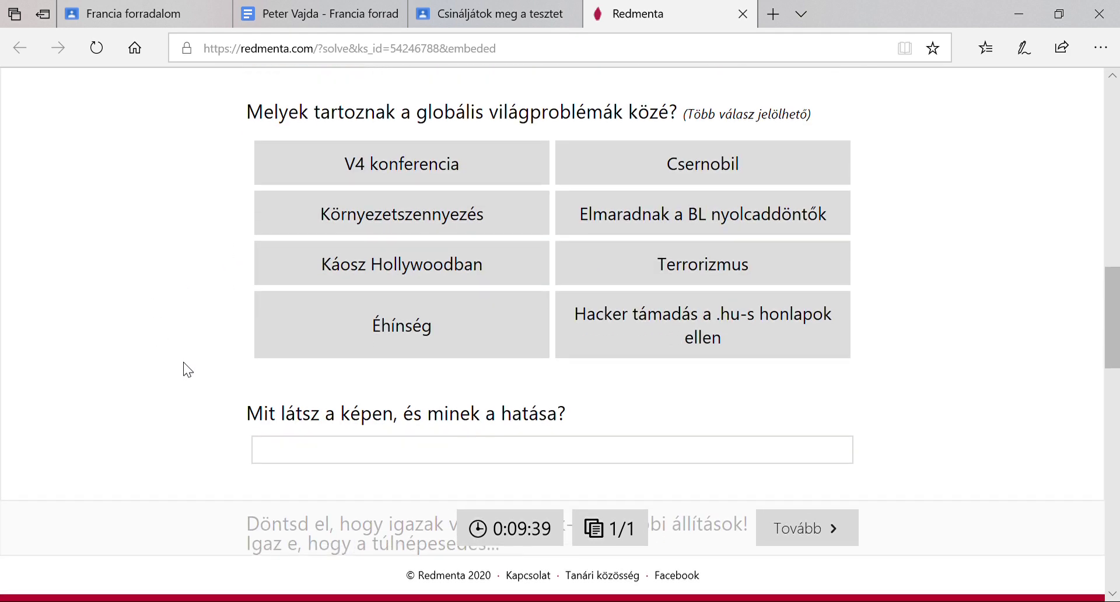
pyautogui.scroll(-8, 210, 338)
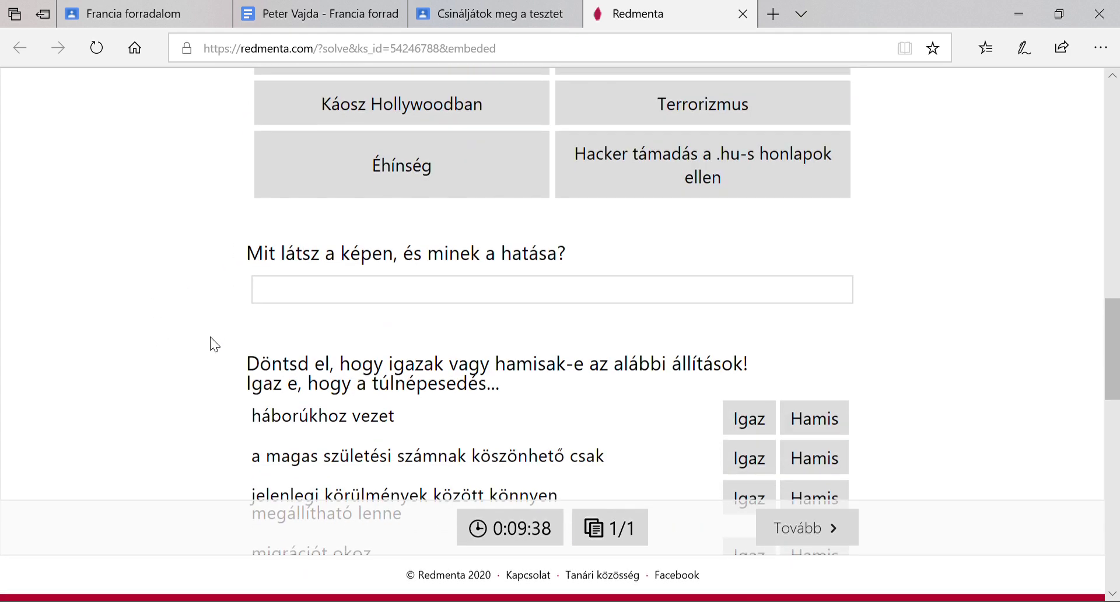
pyautogui.scroll(-8, 210, 338)
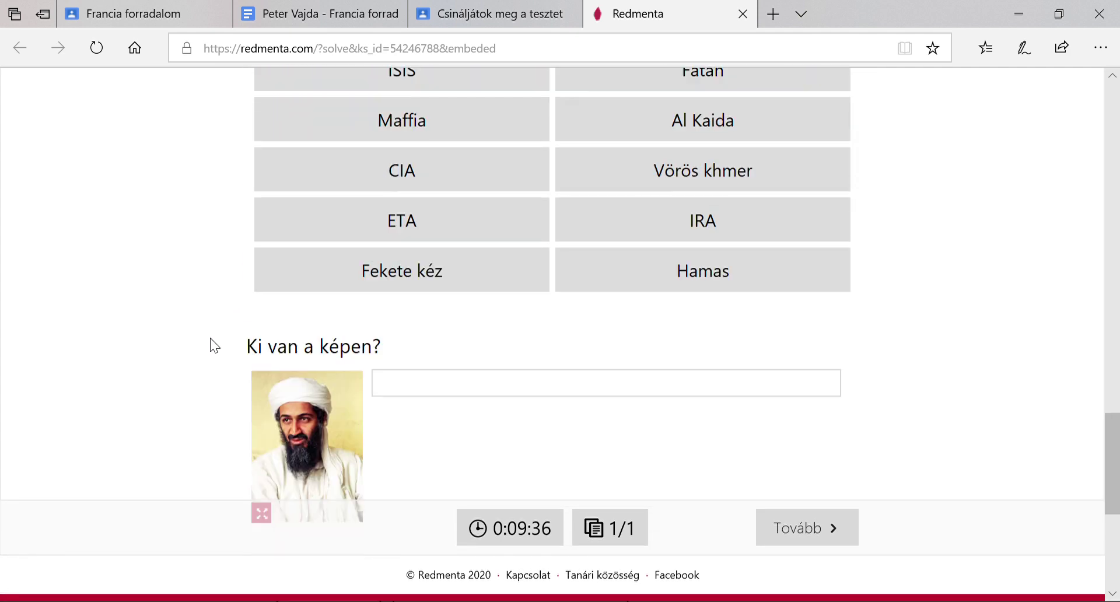
pyautogui.scroll(-3, 210, 338)
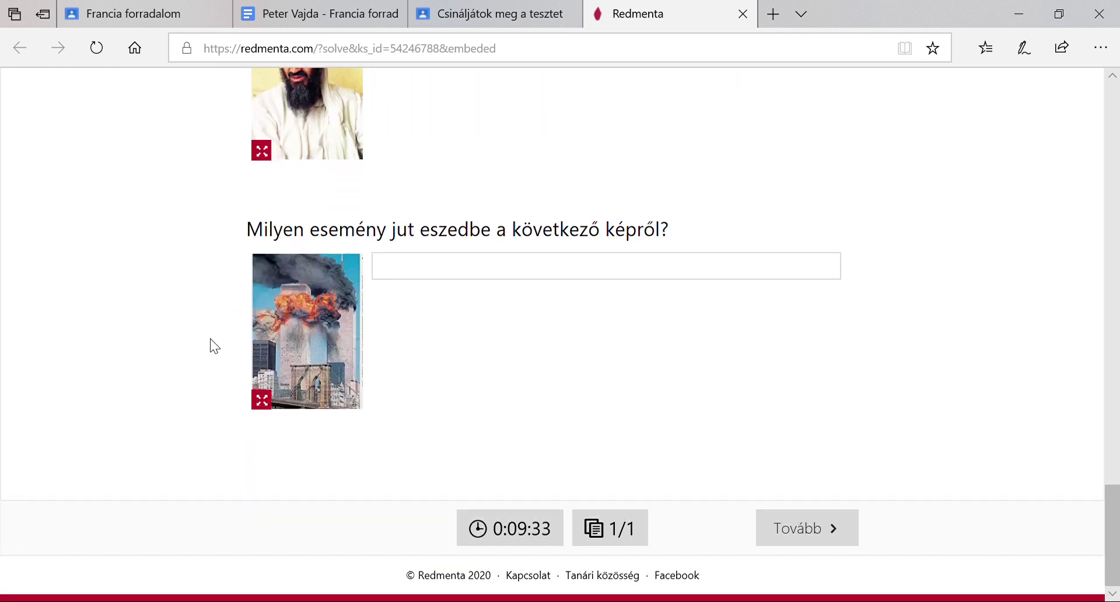
pyautogui.scroll(14, 409, 402)
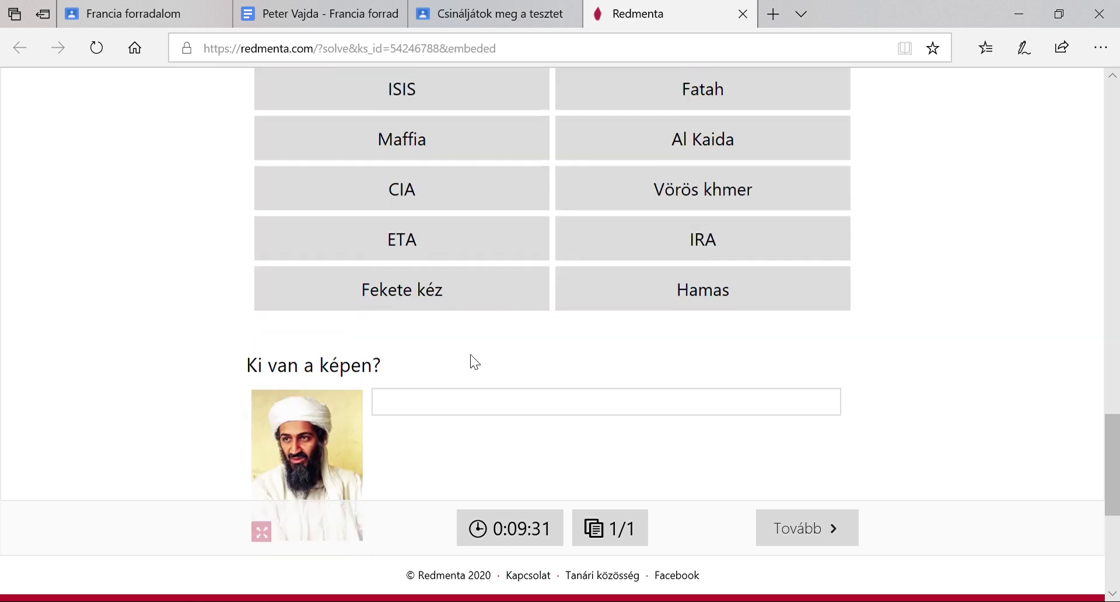
pyautogui.scroll(4, 481, 374)
pyautogui.scroll(-18, 483, 375)
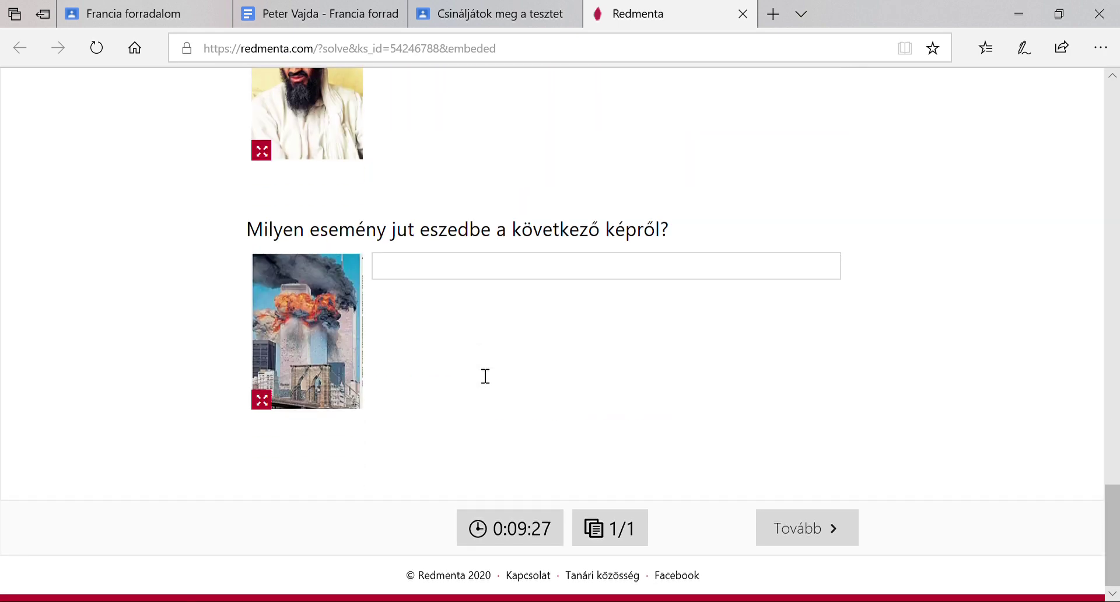
pyautogui.click(827, 540)
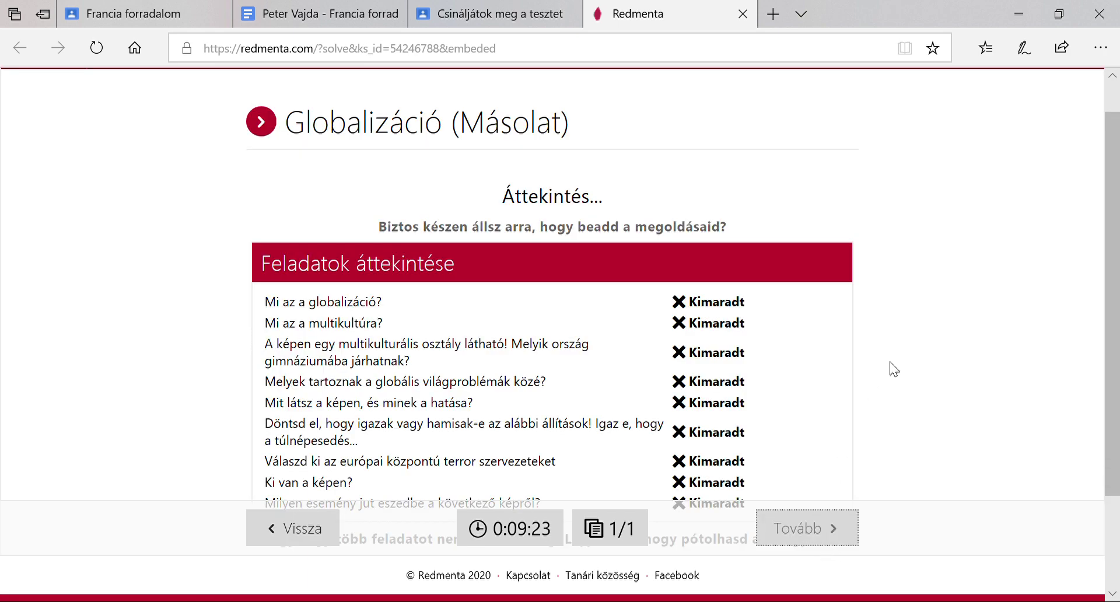
# Review the Globalizáció test answers and hand in the test
pyautogui.scroll(-2, 892, 369)
pyautogui.scroll(3, 892, 368)
pyautogui.scroll(-4, 892, 368)
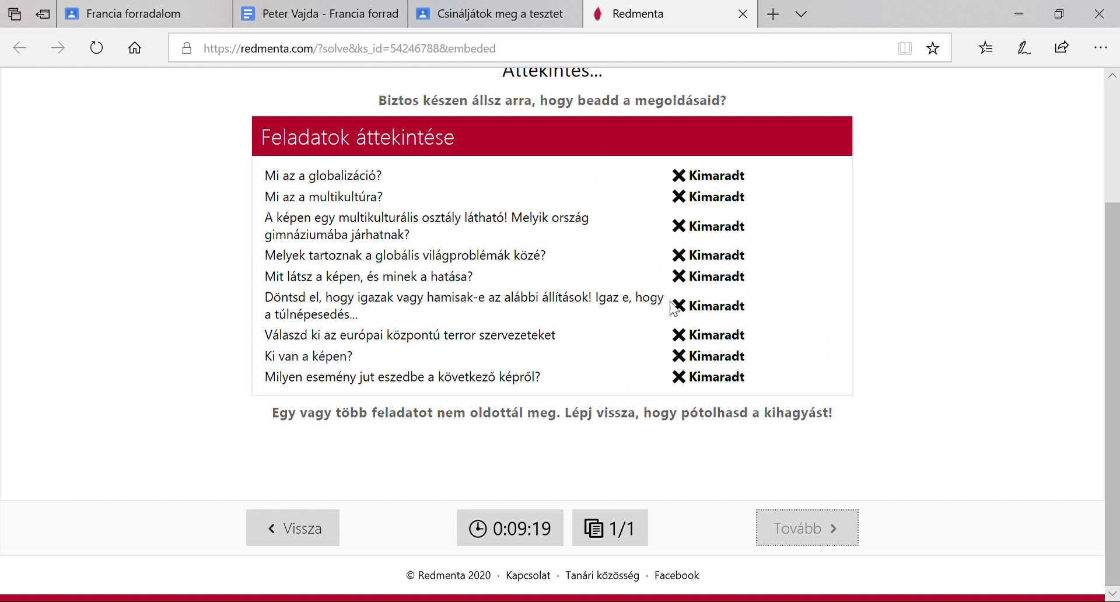
pyautogui.scroll(-1, 892, 382)
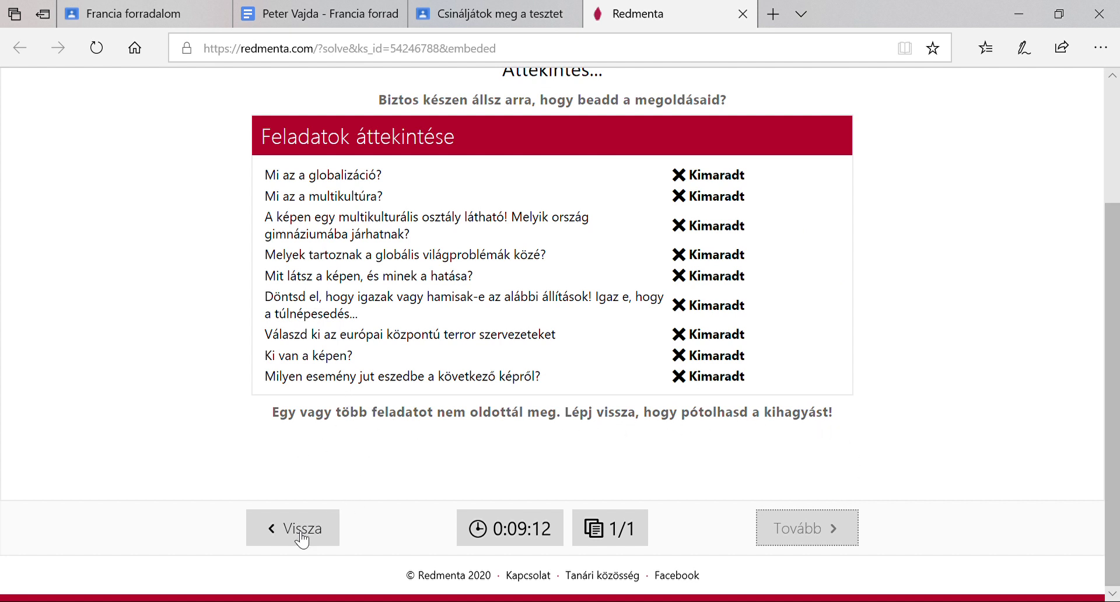
pyautogui.click(825, 541)
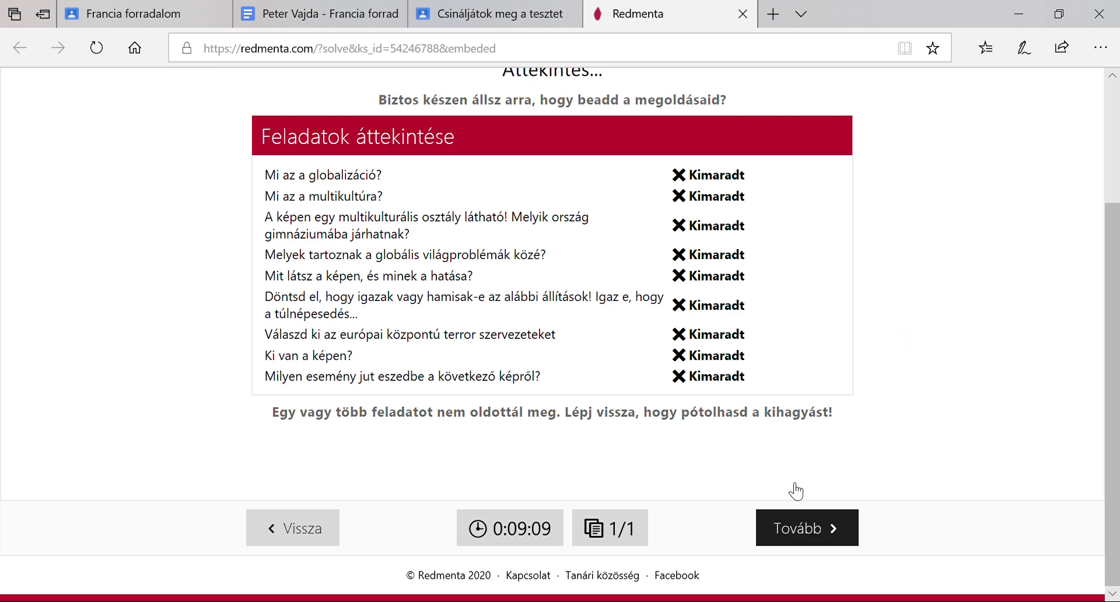
pyautogui.click(823, 527)
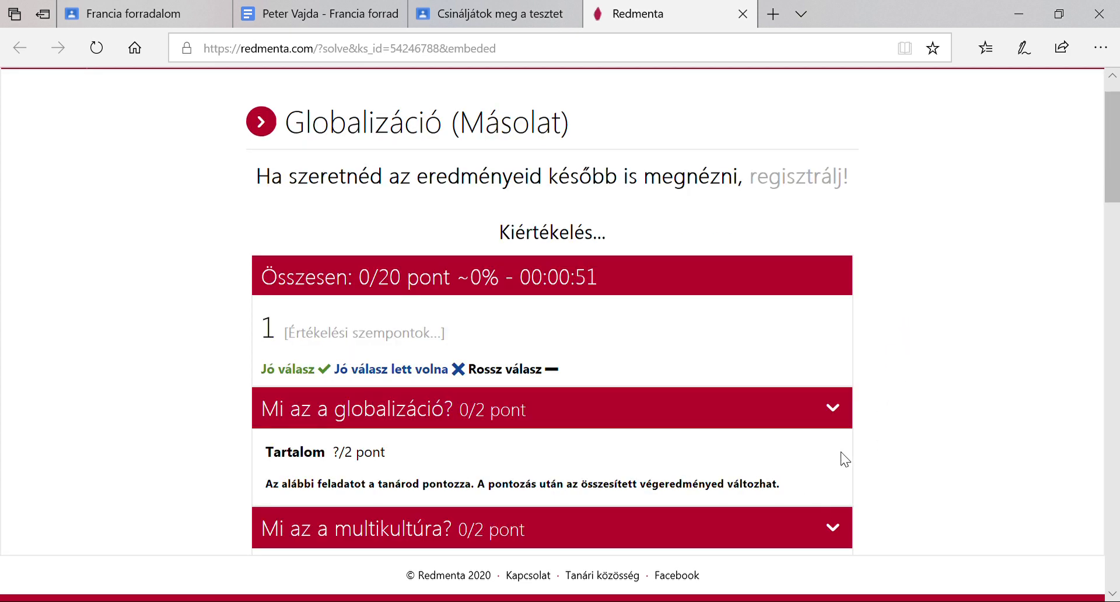
# Check the 0/20 pont result, then close the Redmenta tab to return to Classroom
pyautogui.scroll(-5, 905, 388)
pyautogui.scroll(6, 905, 388)
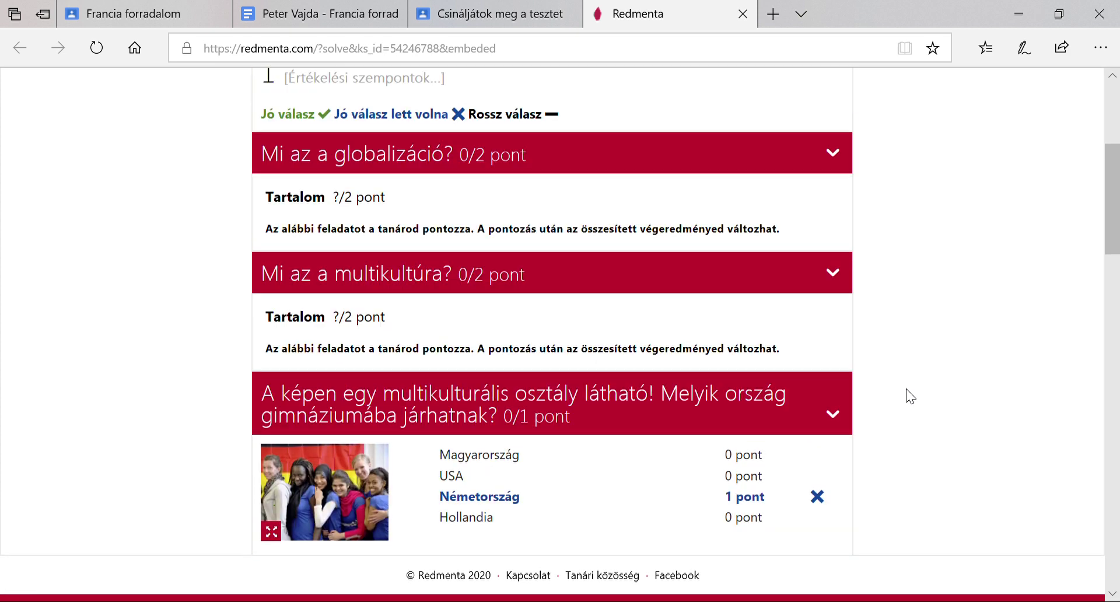
pyautogui.scroll(-2, 905, 388)
pyautogui.scroll(3, 905, 388)
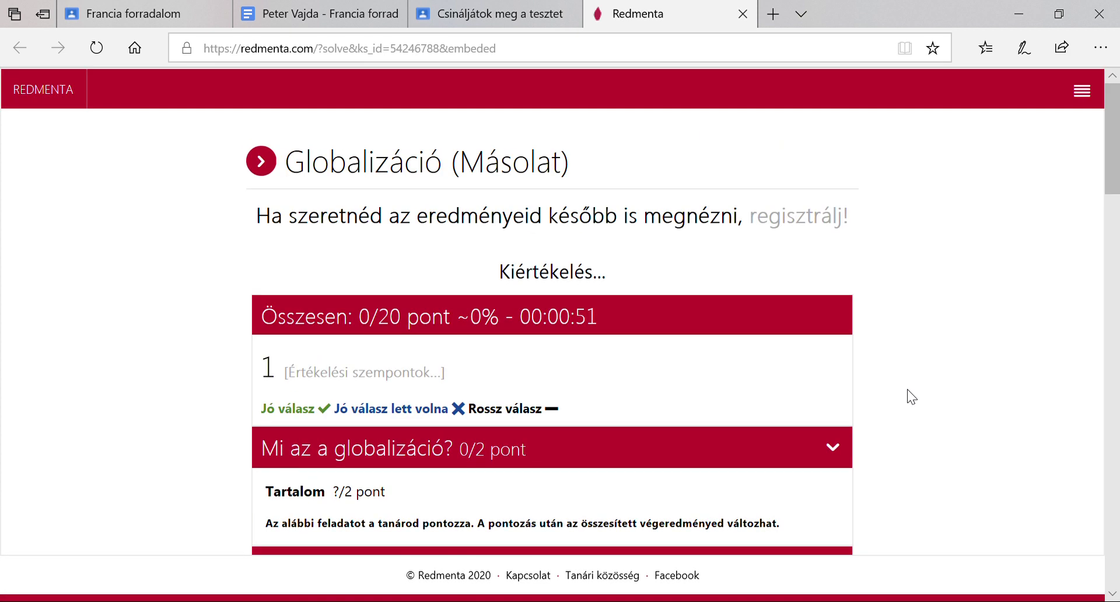
pyautogui.click(742, 14)
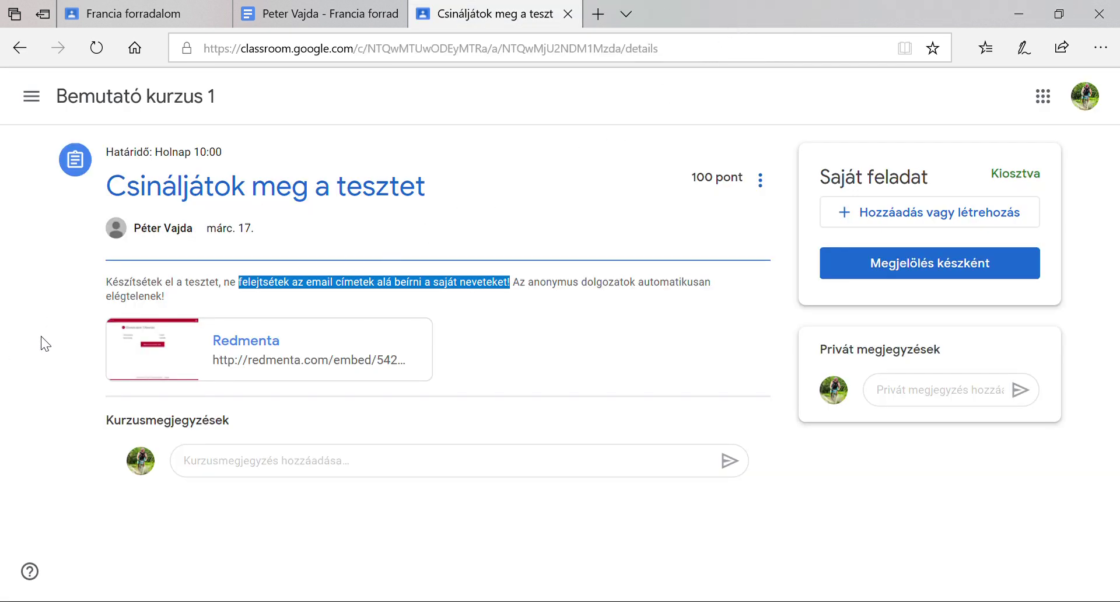
# Try the class comment and private note boxes on Csináljátok meg a tesztet, then open the course navigation drawer
pyautogui.click(58, 295)
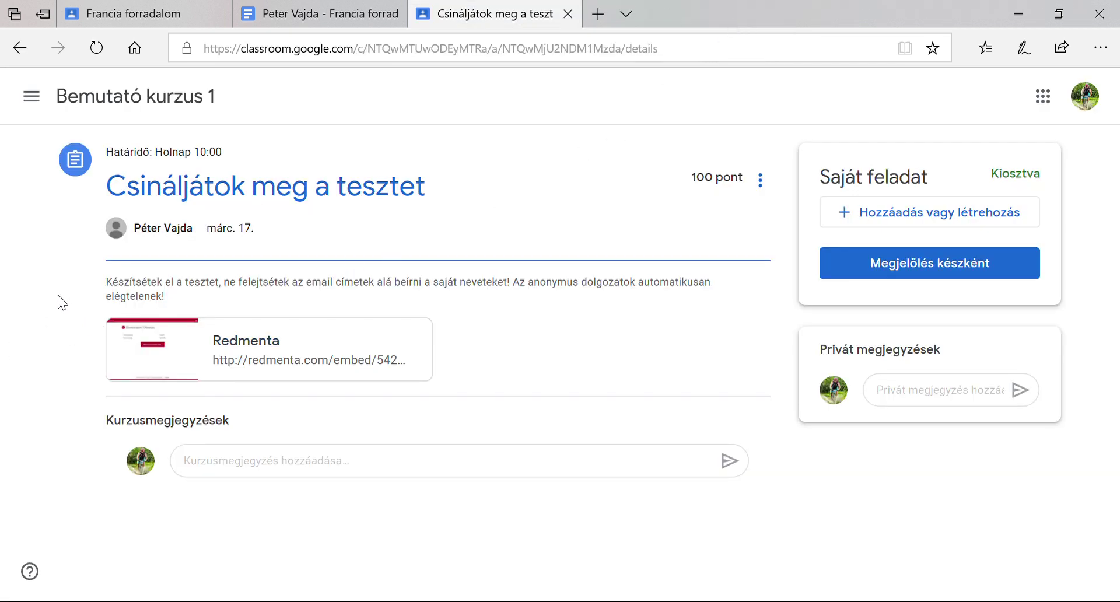
pyautogui.click(32, 97)
pyautogui.click(778, 524)
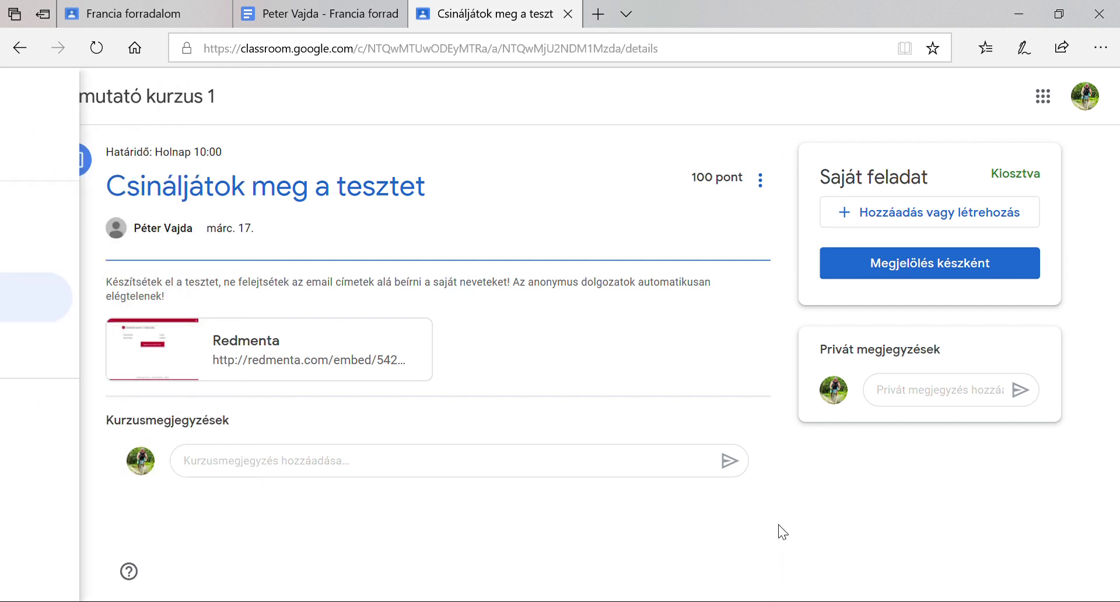
pyautogui.click(267, 467)
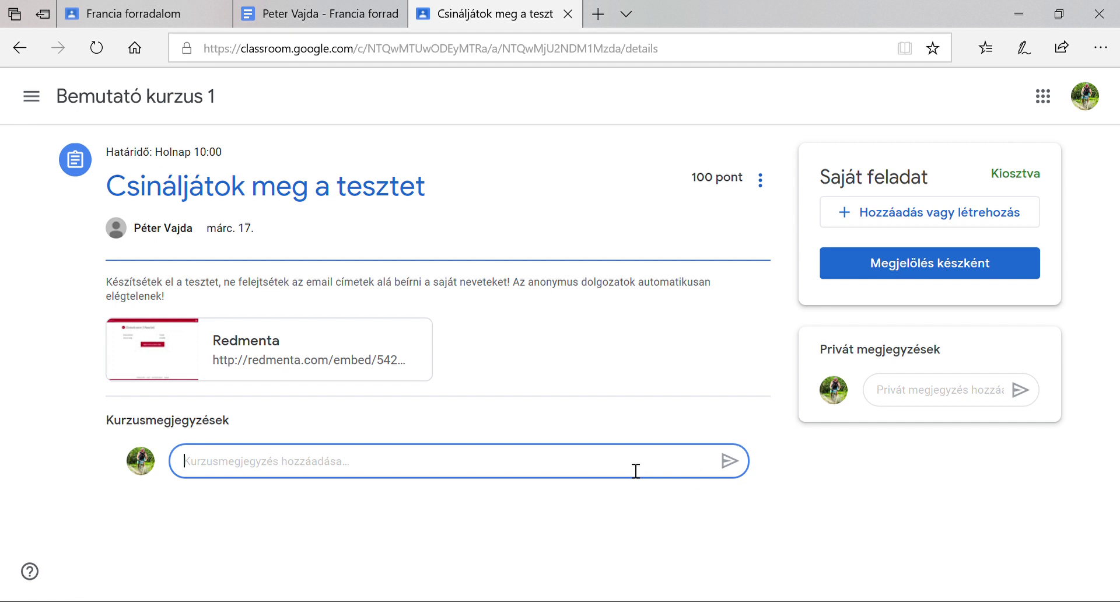
pyautogui.click(937, 401)
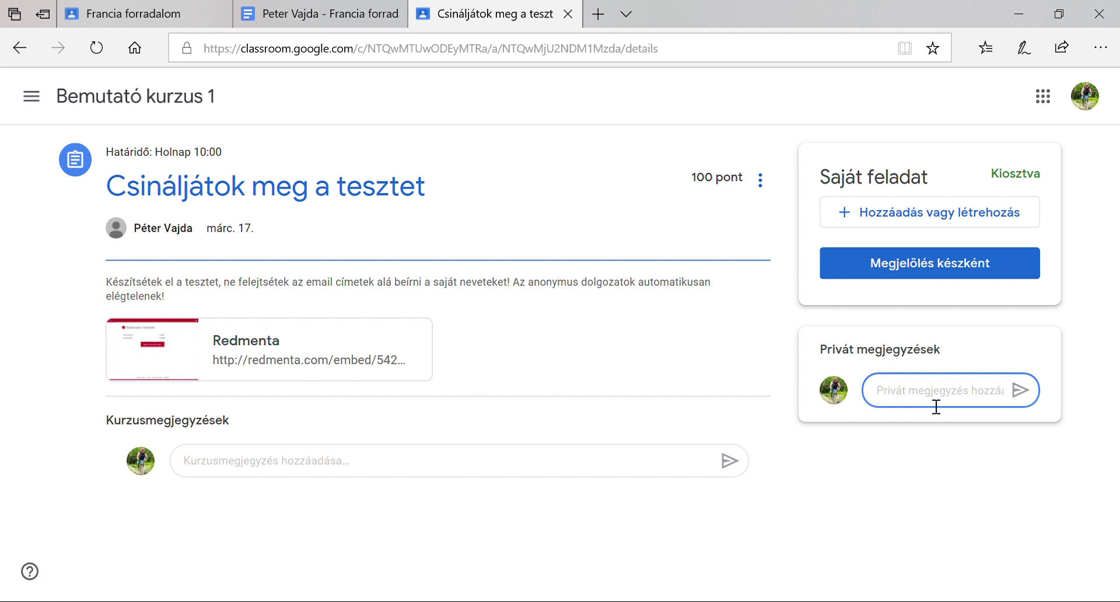
pyautogui.click(44, 98)
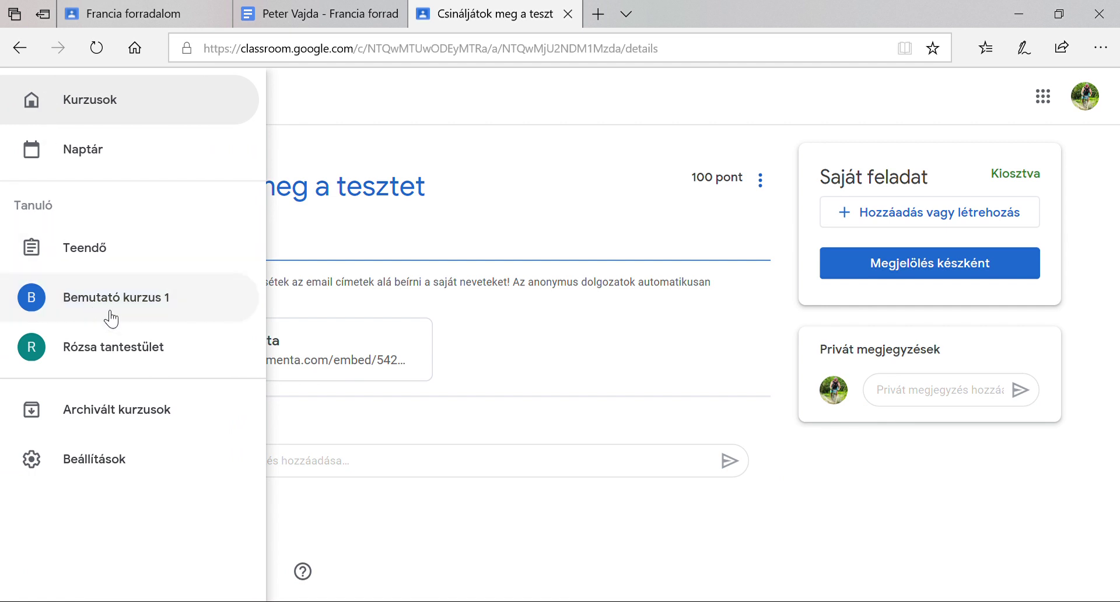
# Go to Bemutató kurzus 1 and scroll its stream down to the Francia forradalom post
pyautogui.click(110, 306)
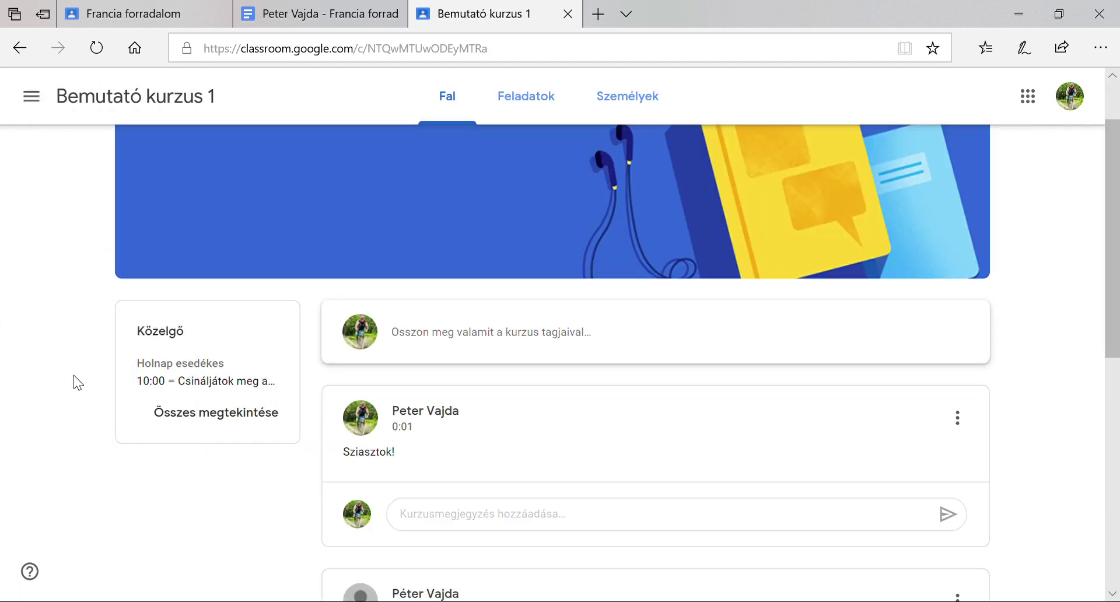
pyautogui.scroll(-1, 78, 380)
pyautogui.scroll(-4, 285, 439)
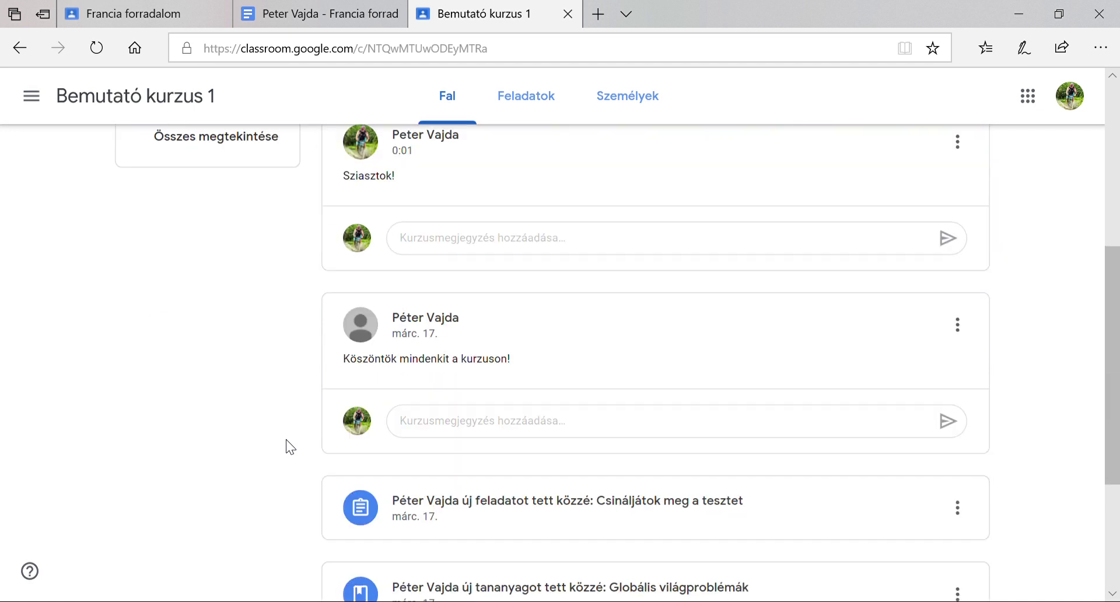
pyautogui.scroll(3, 286, 439)
pyautogui.scroll(1, 286, 439)
pyautogui.scroll(-4, 286, 439)
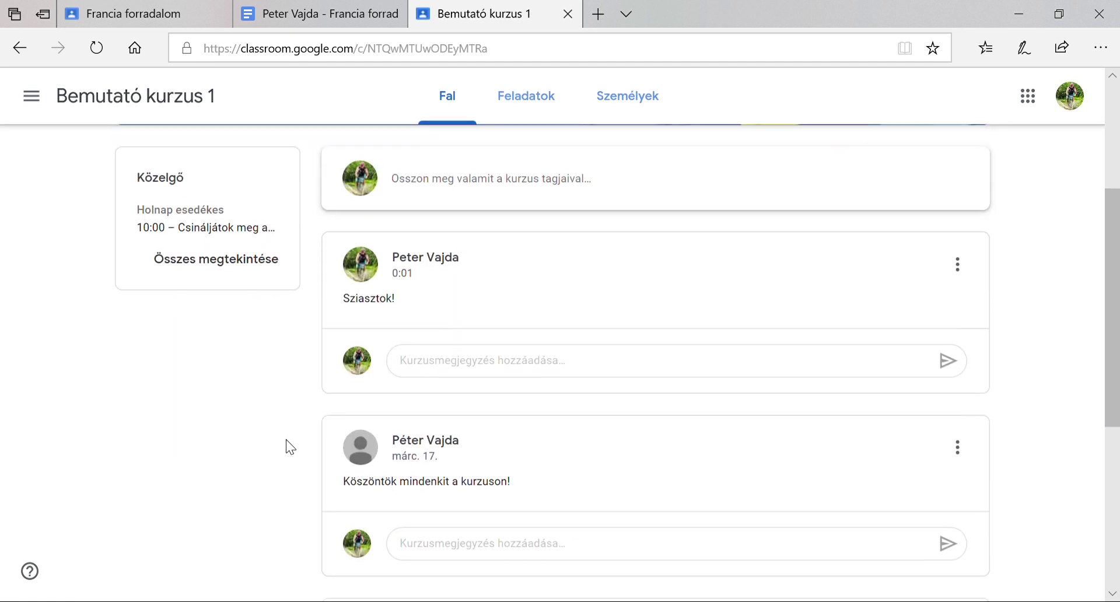
pyautogui.scroll(-2, 286, 439)
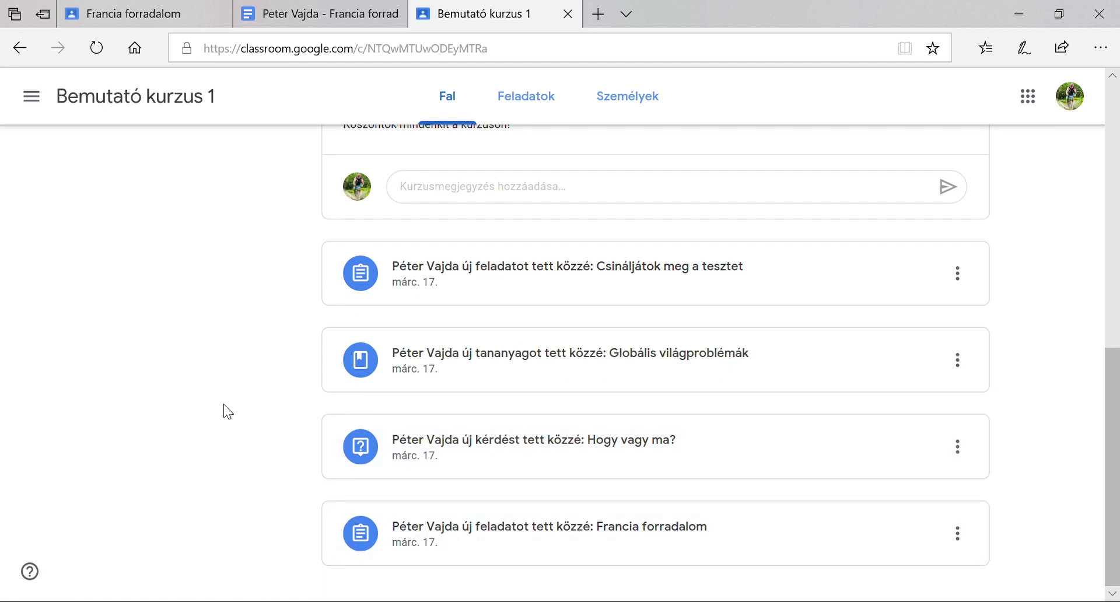
pyautogui.scroll(7, 233, 385)
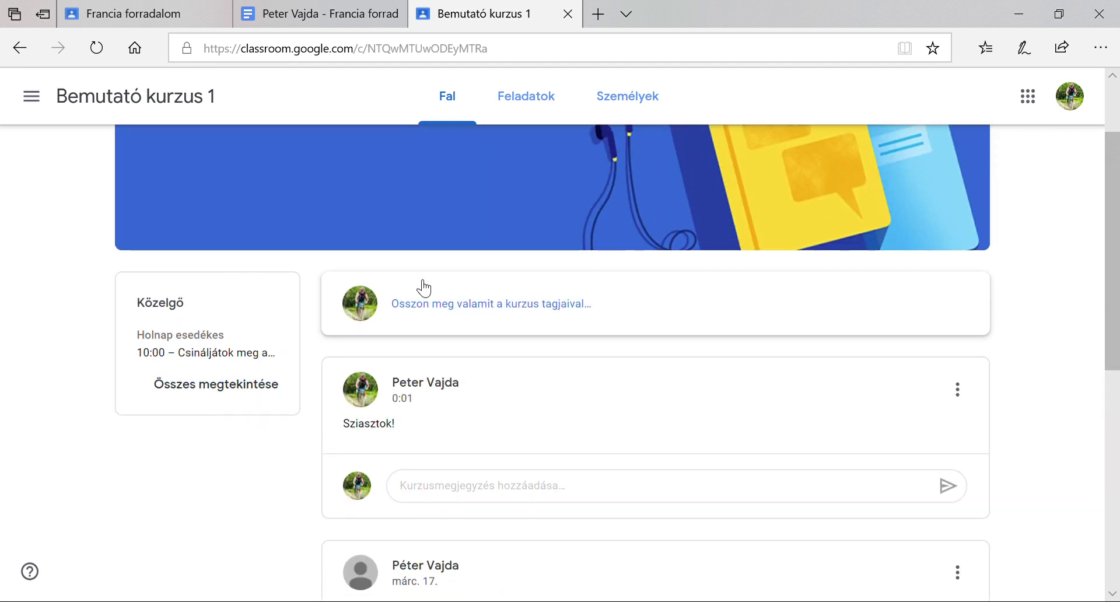